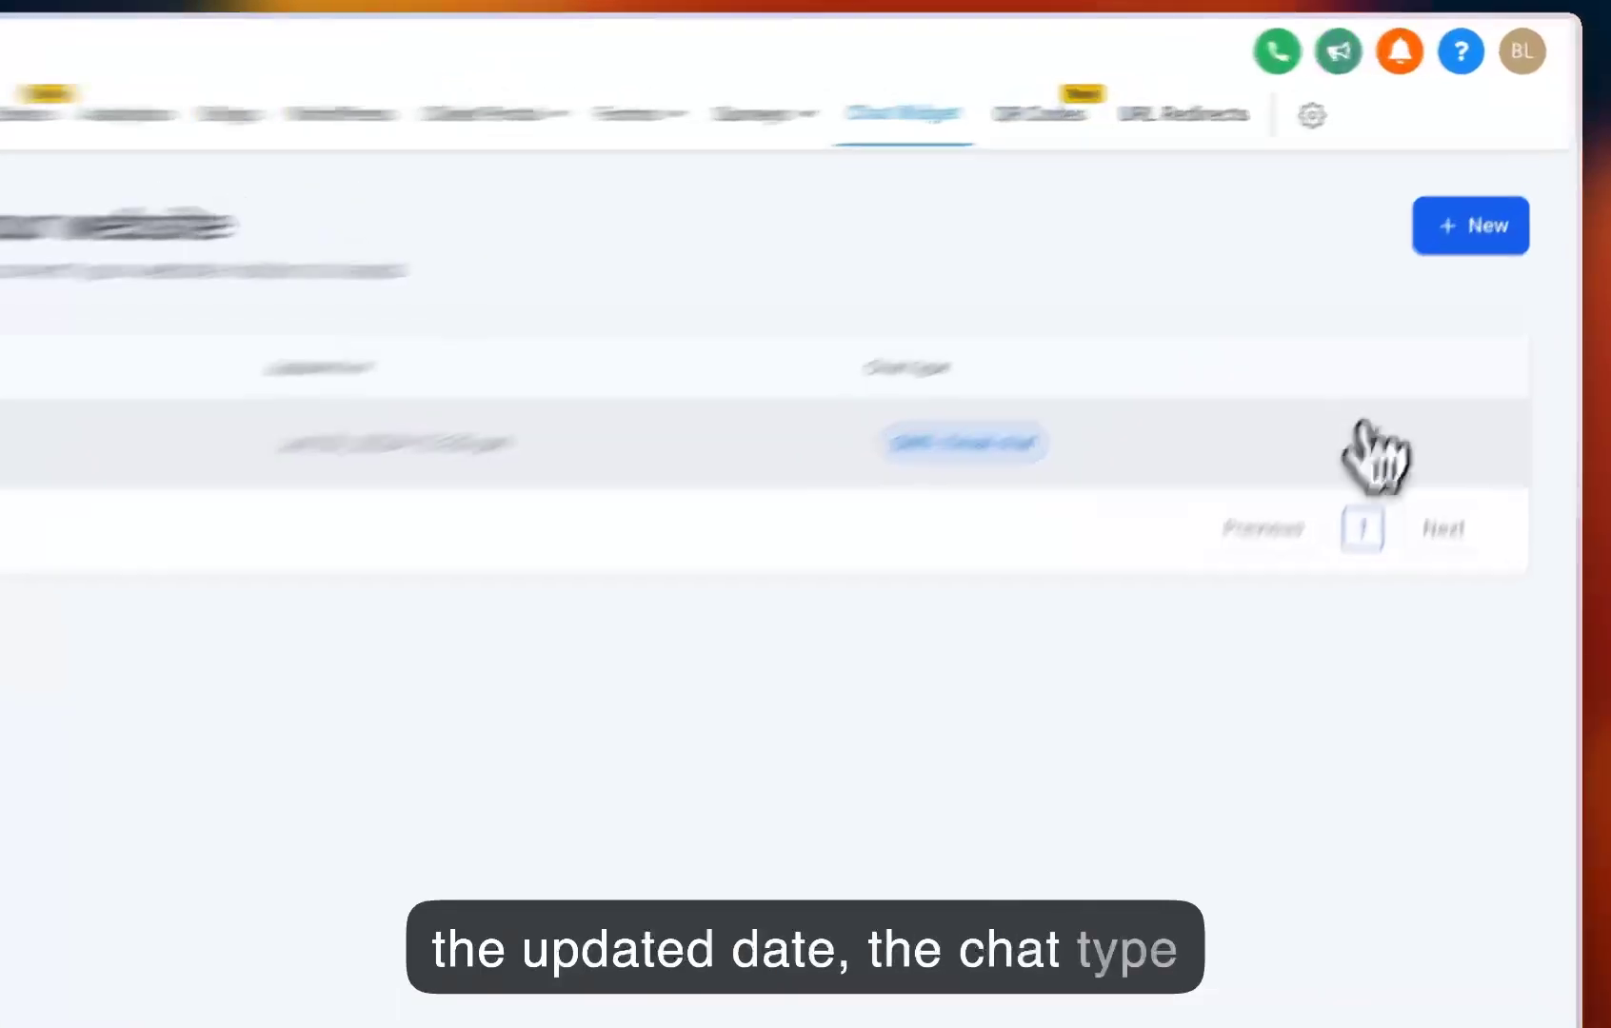
- Check the existing widget's available actions and create a new chat widget of the SMS / Email chat type
left_click(1441, 322)
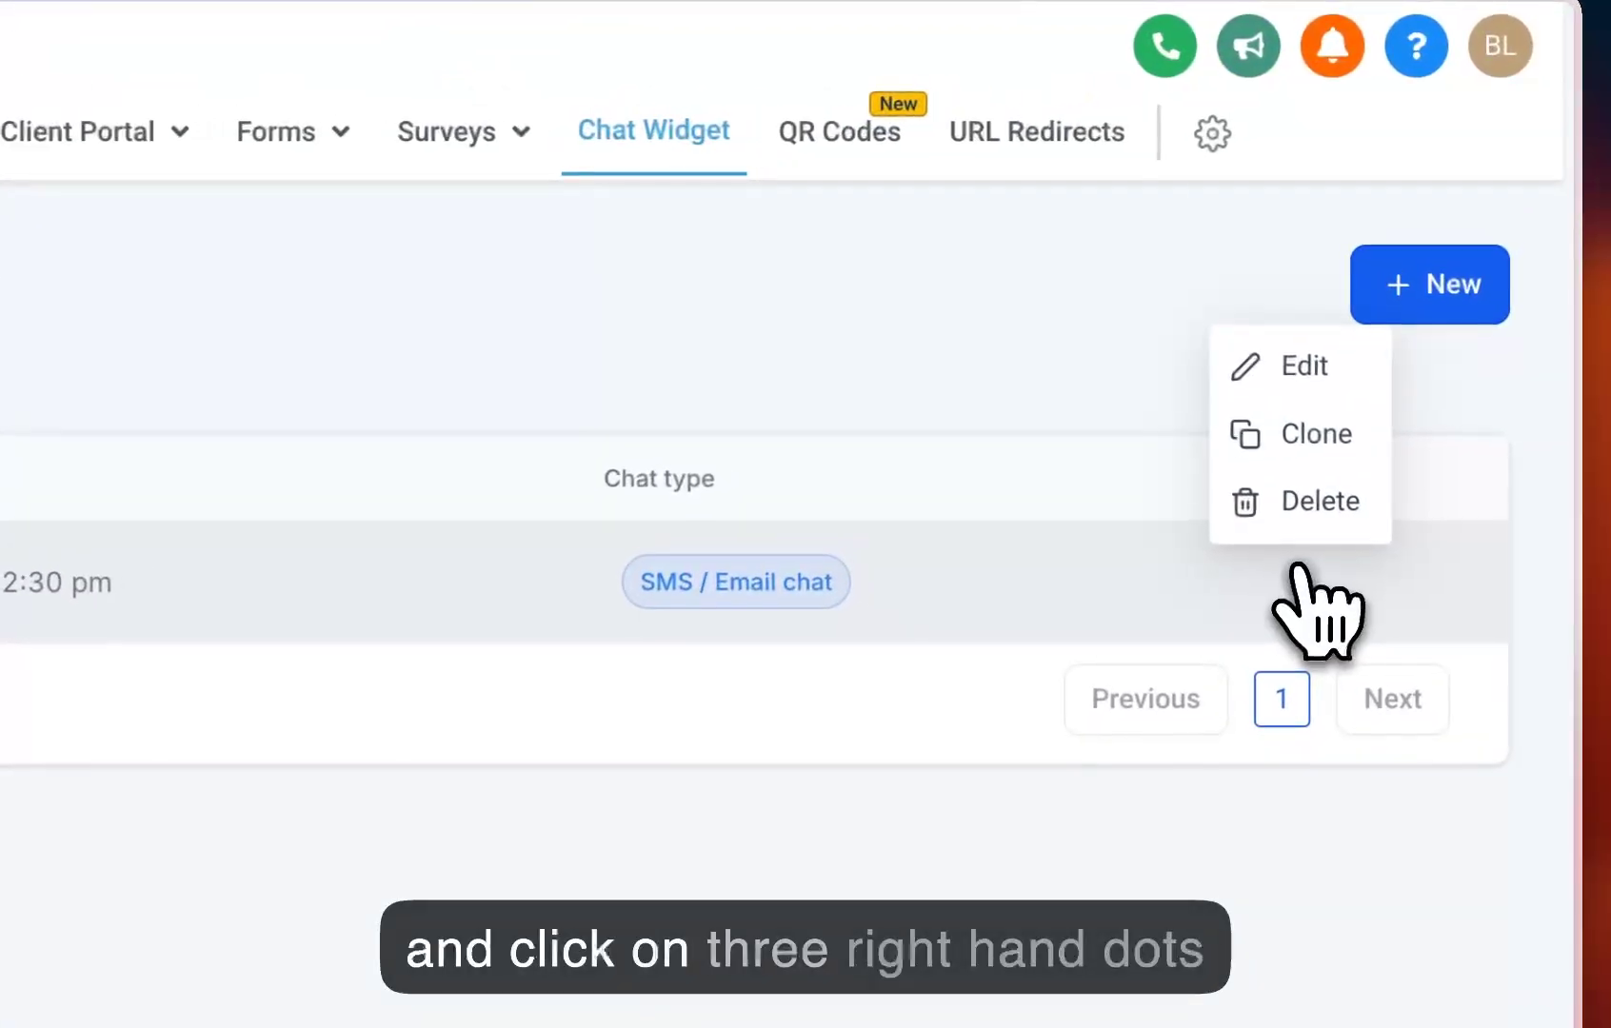
left_click(1458, 479)
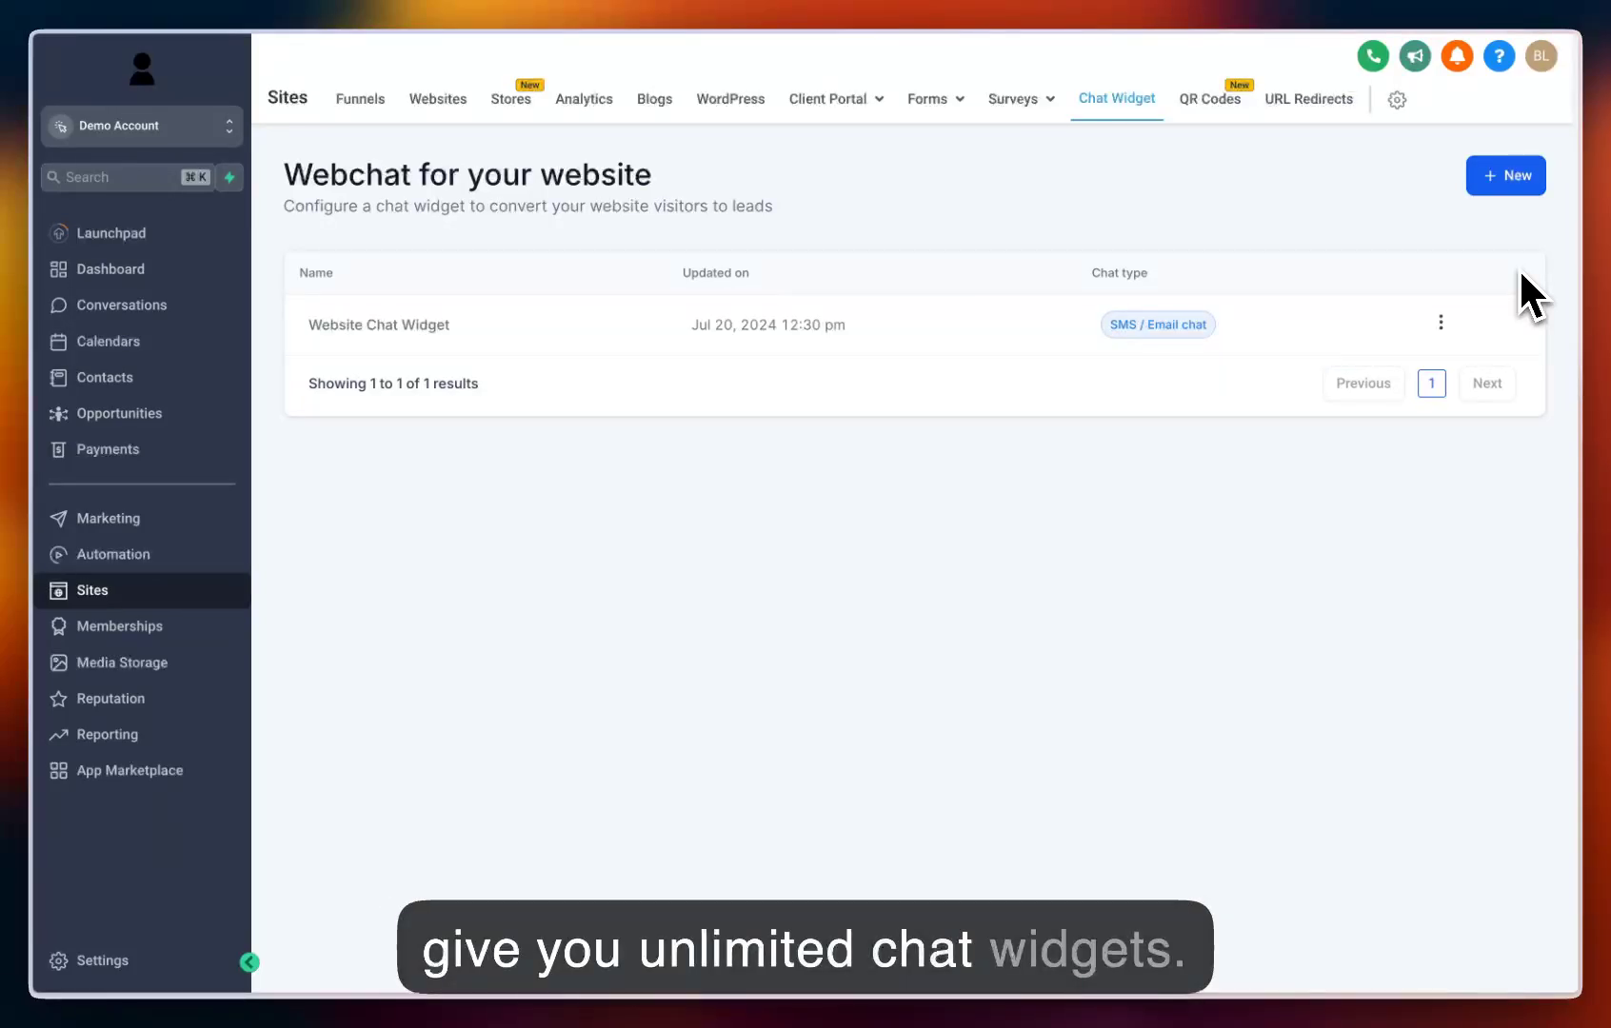
left_click(1510, 178)
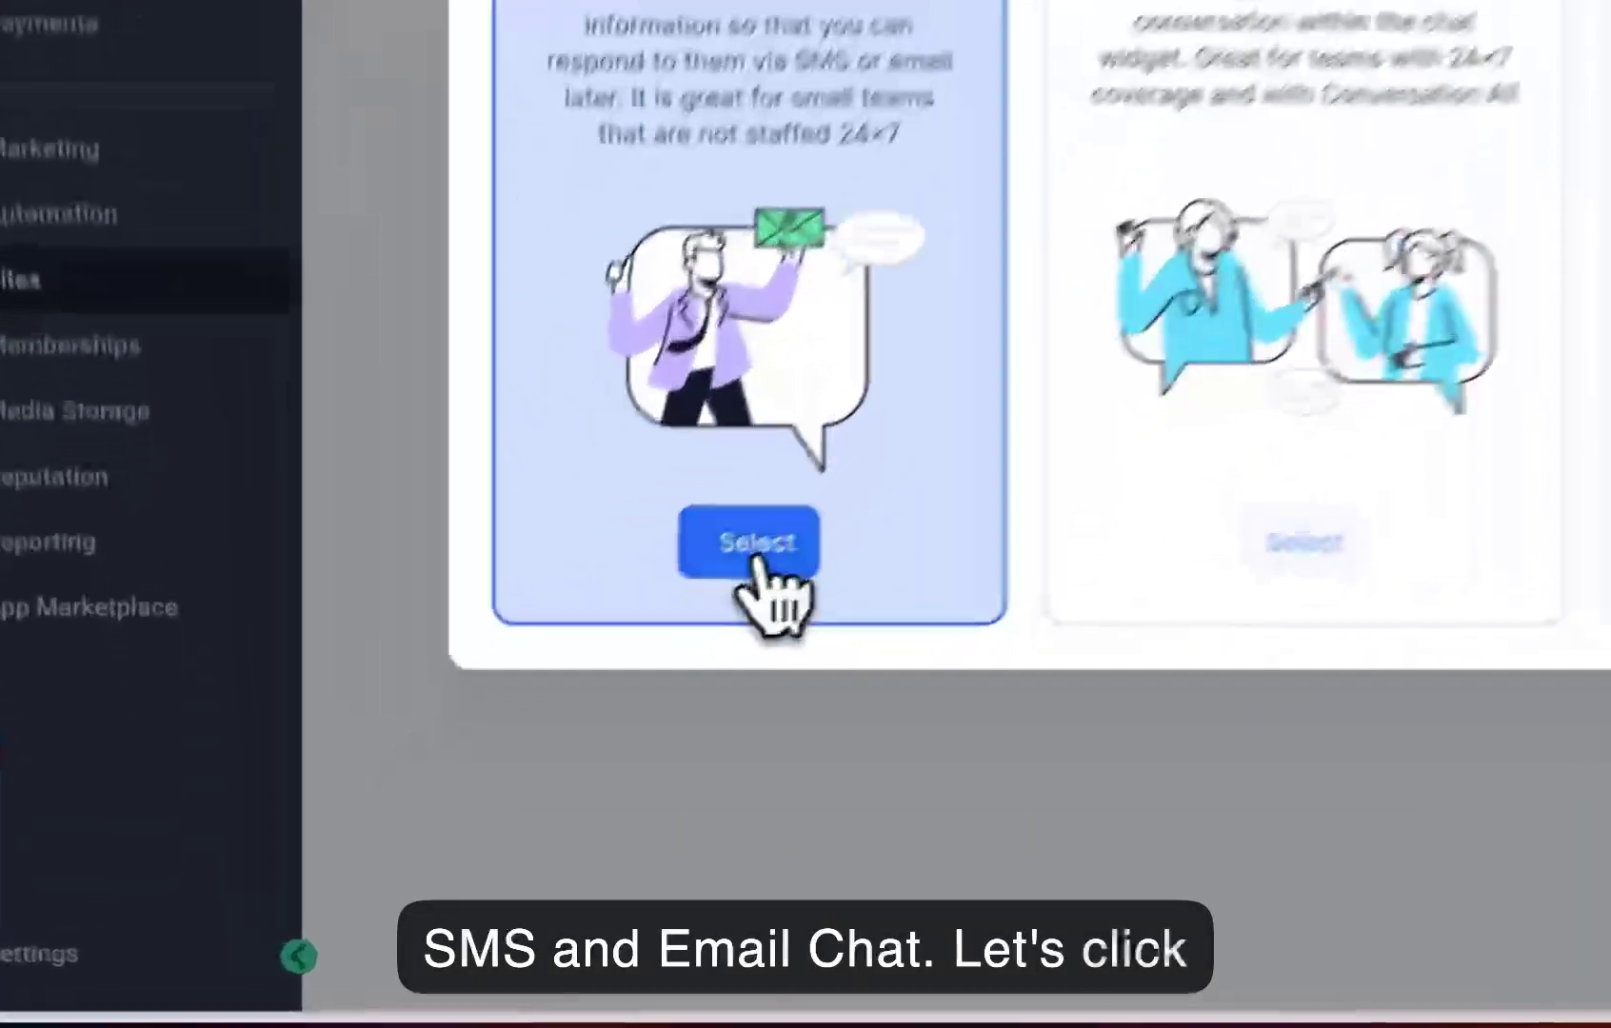
left_click(497, 734)
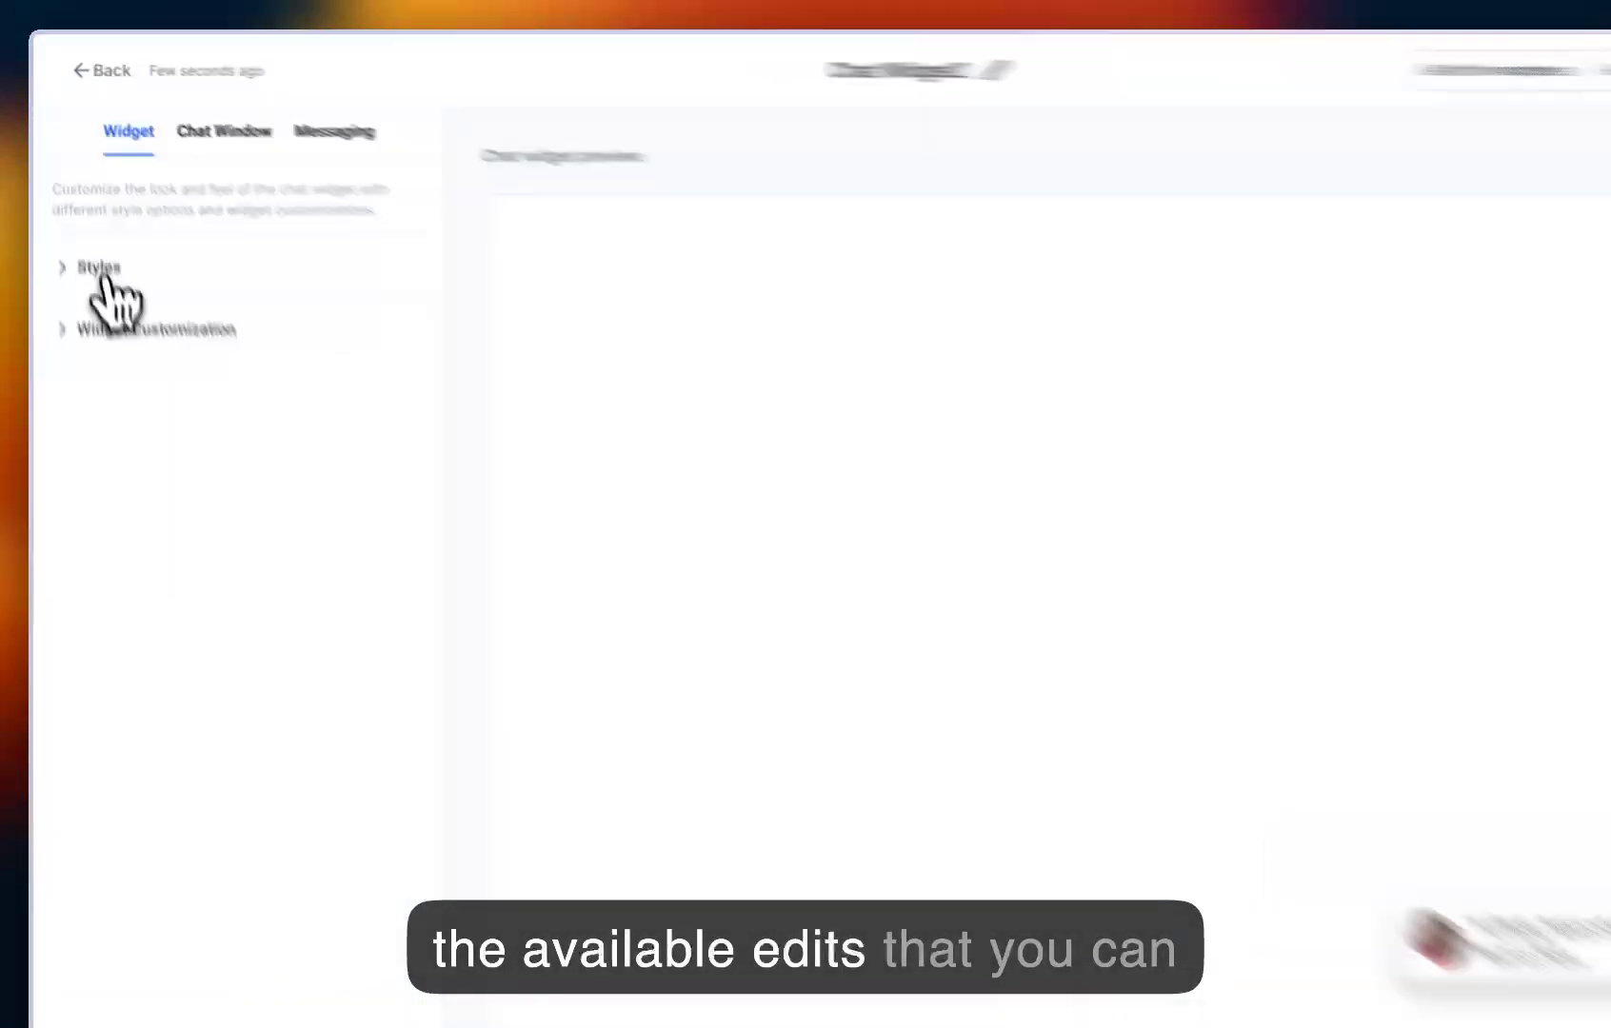
- Expand the widget's Styles settings and turn the chat prompt off and back on
left_click(101, 271)
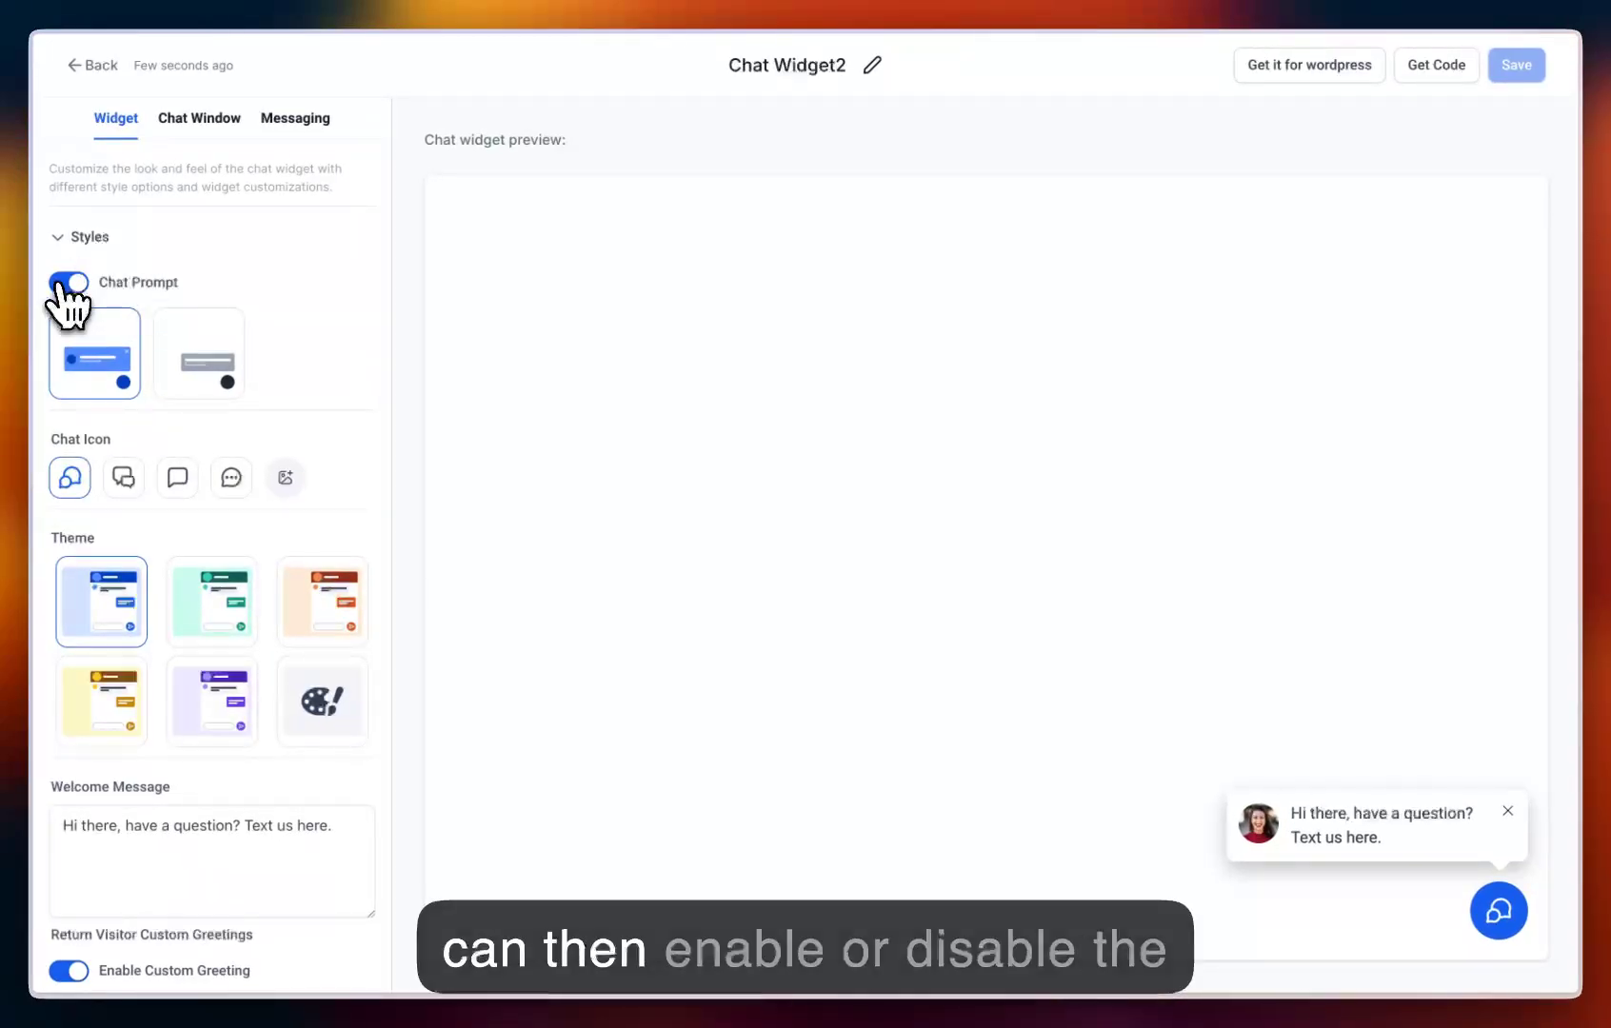
left_click(66, 283)
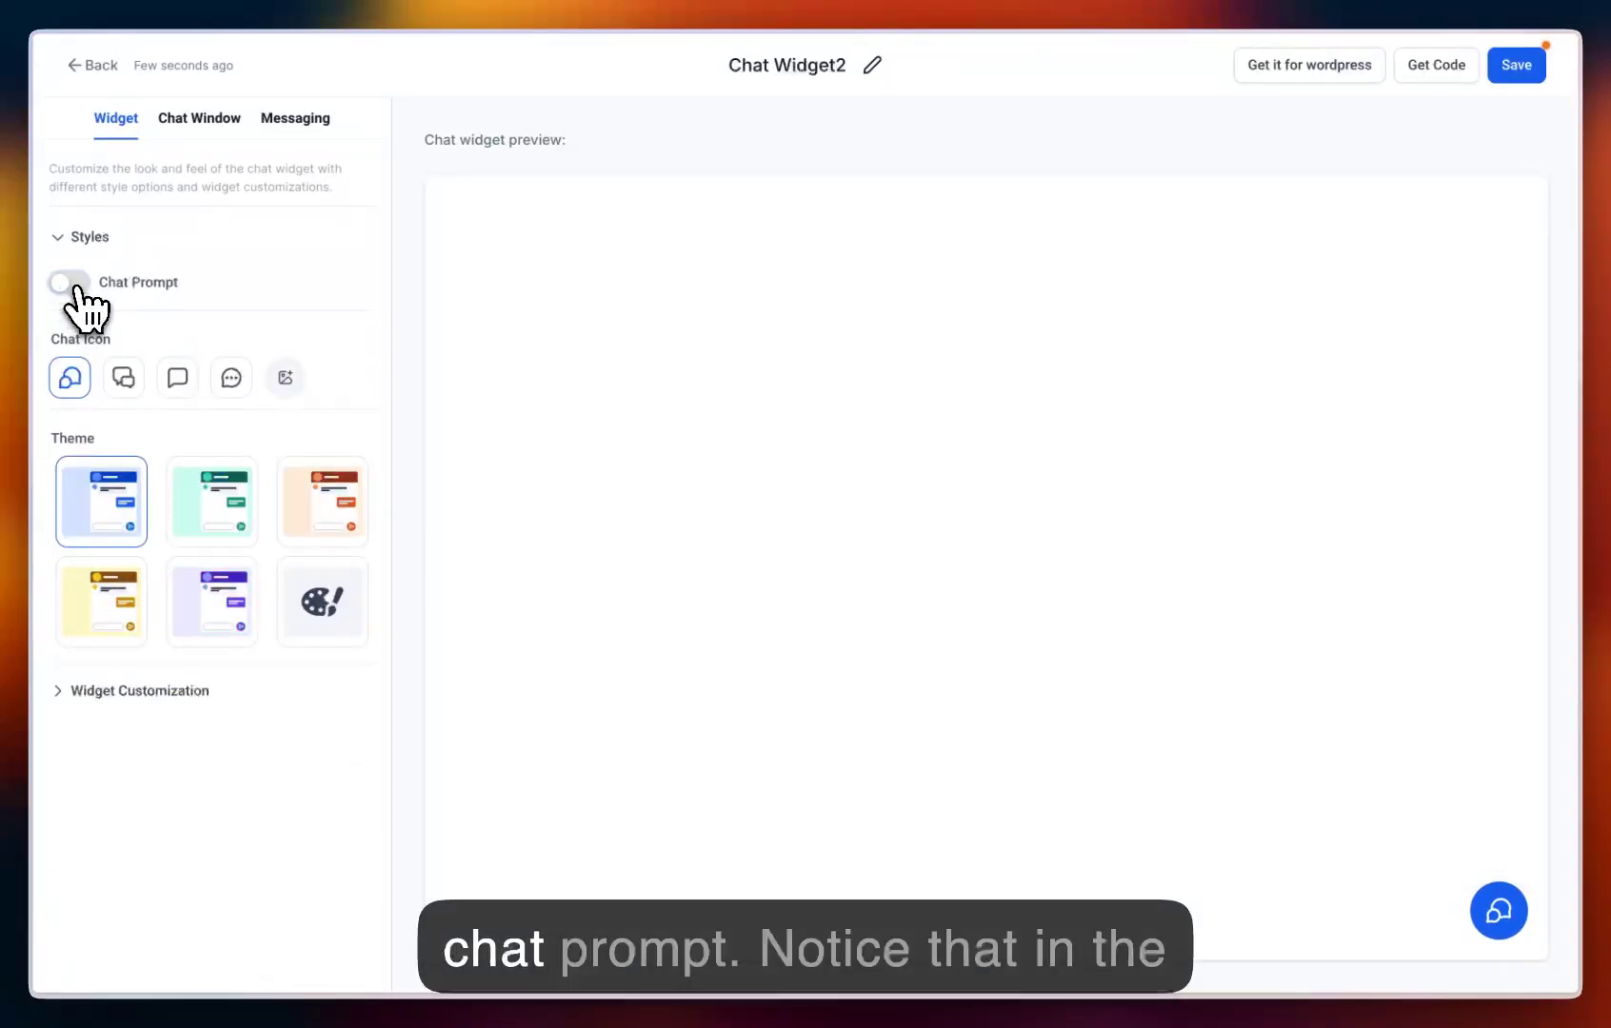
left_click(69, 283)
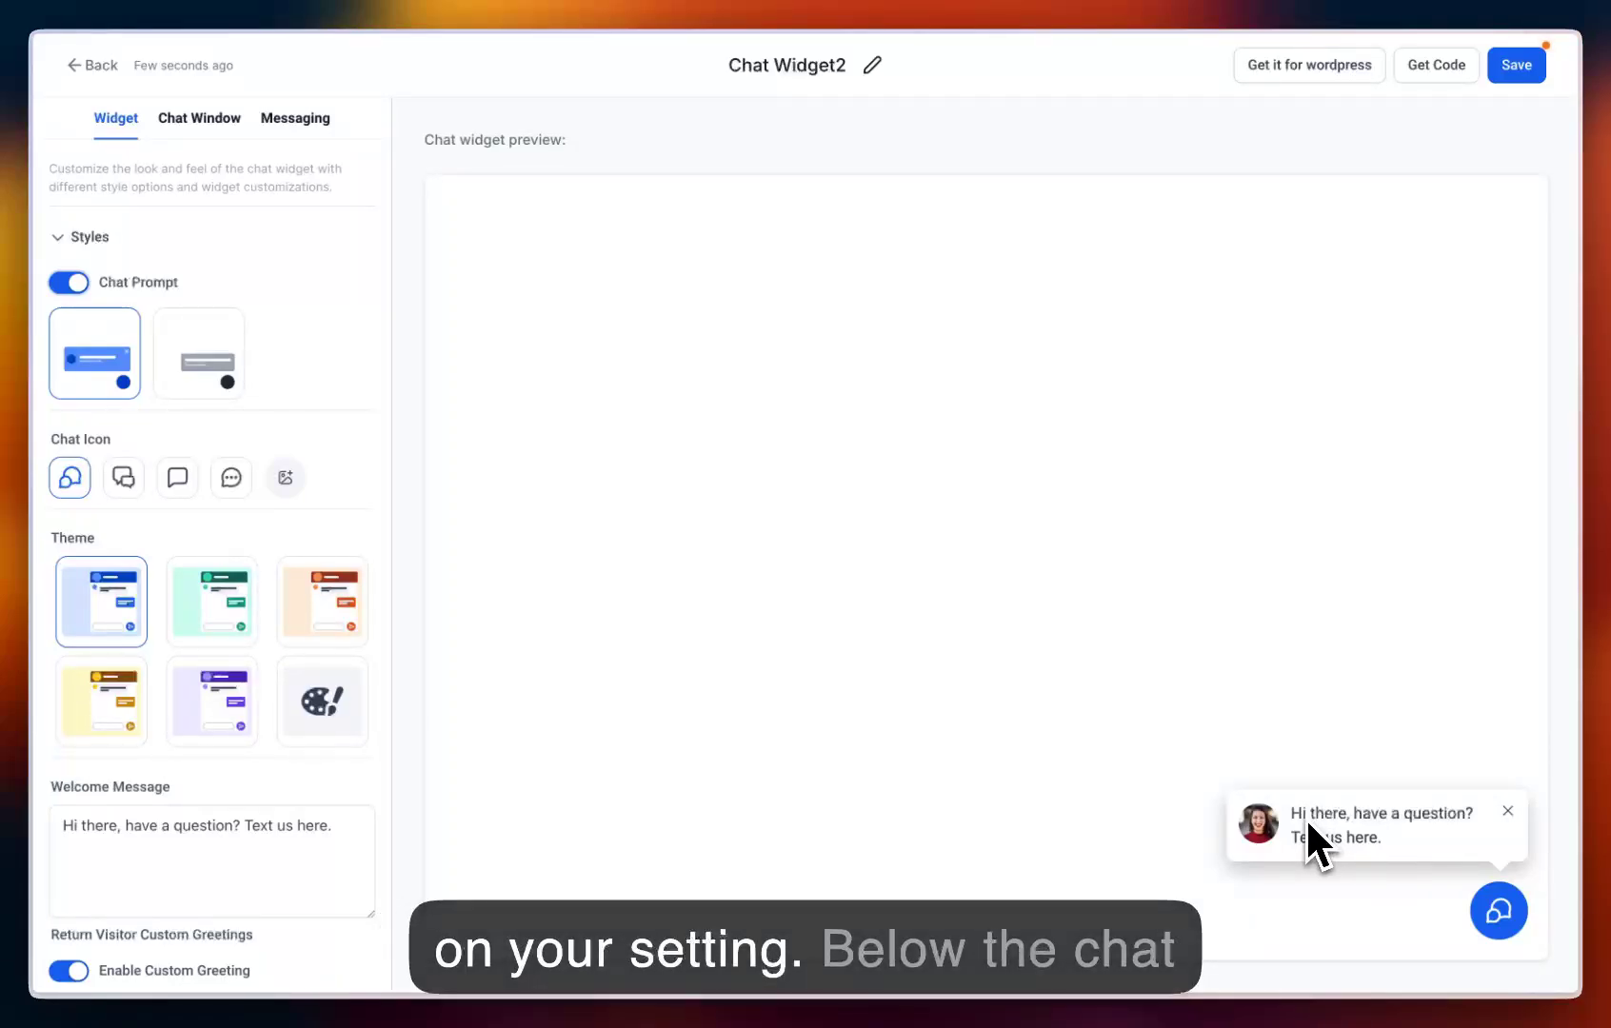
- Compare both chat prompt styles, keep the one with the avatar, and choose the round three-dot speech bubble as chat icon
left_click(208, 364)
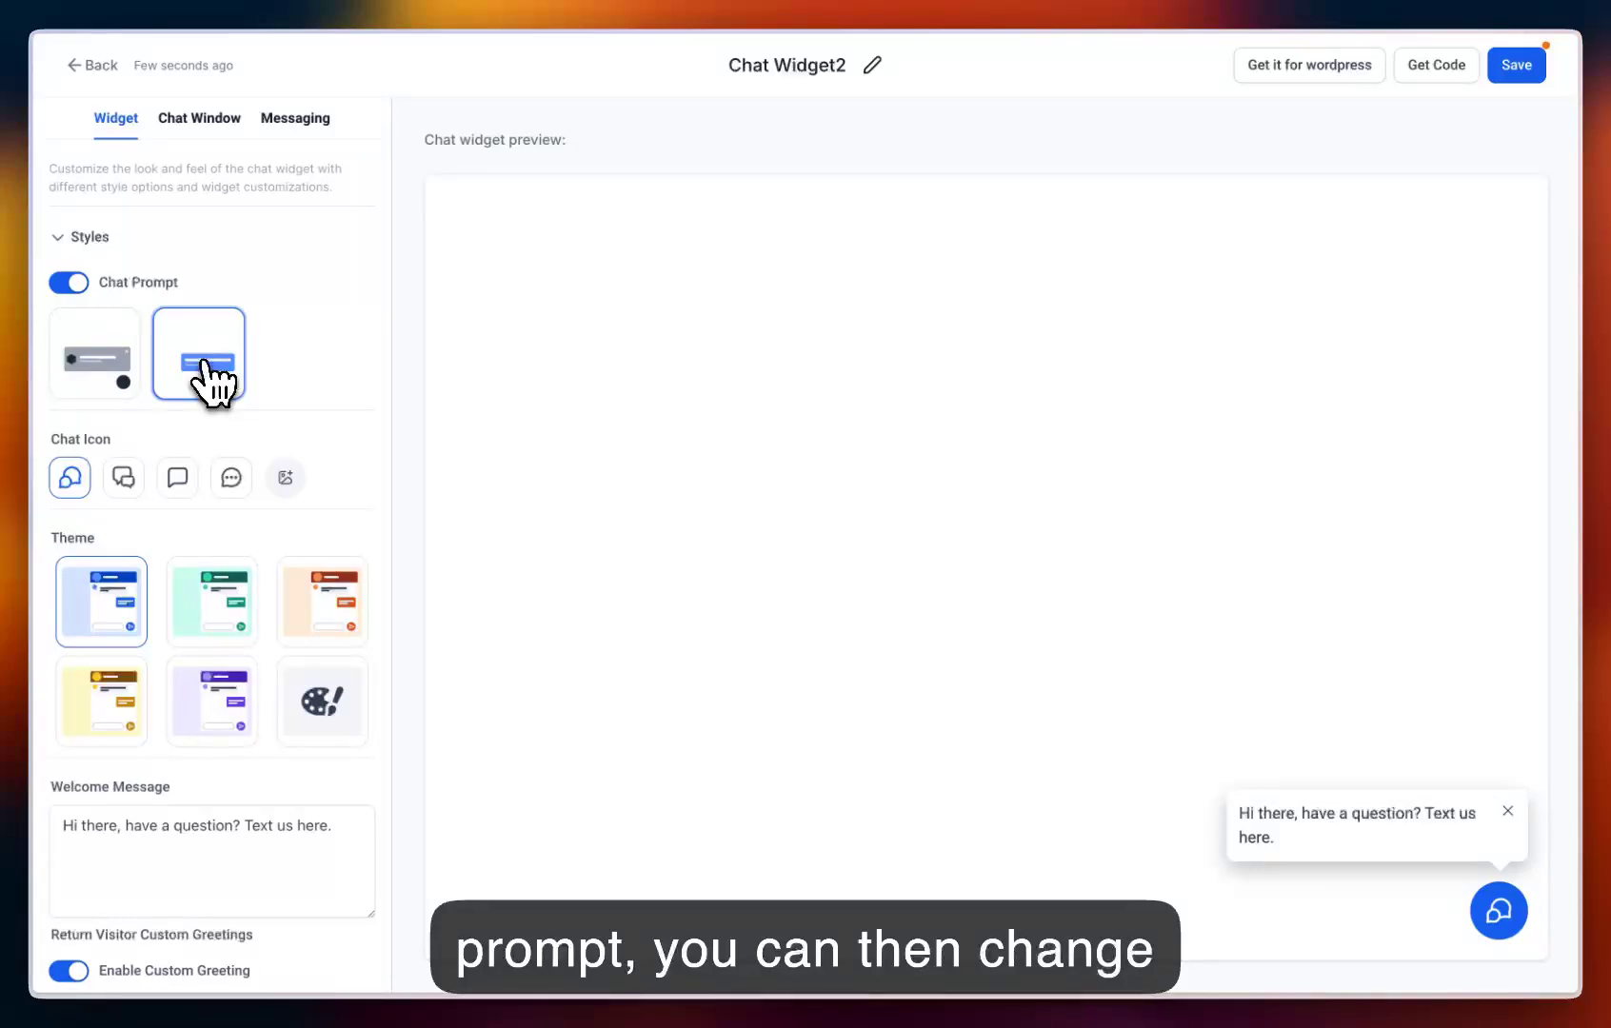
left_click(99, 360)
left_click(209, 366)
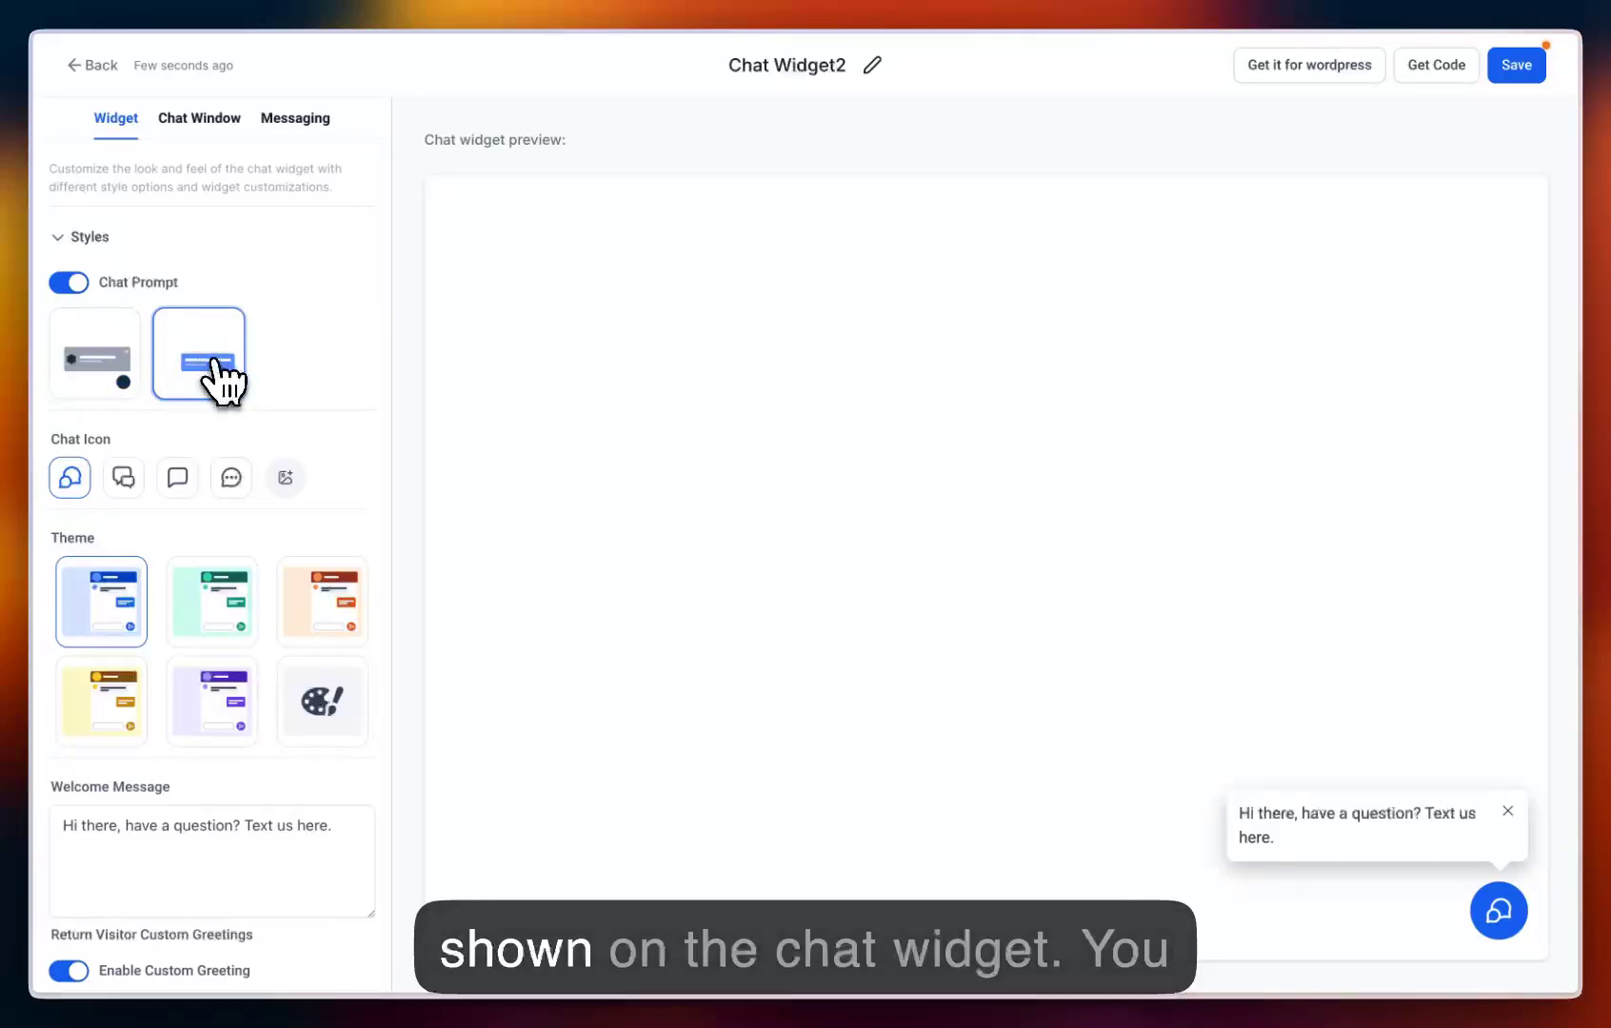
left_click(97, 373)
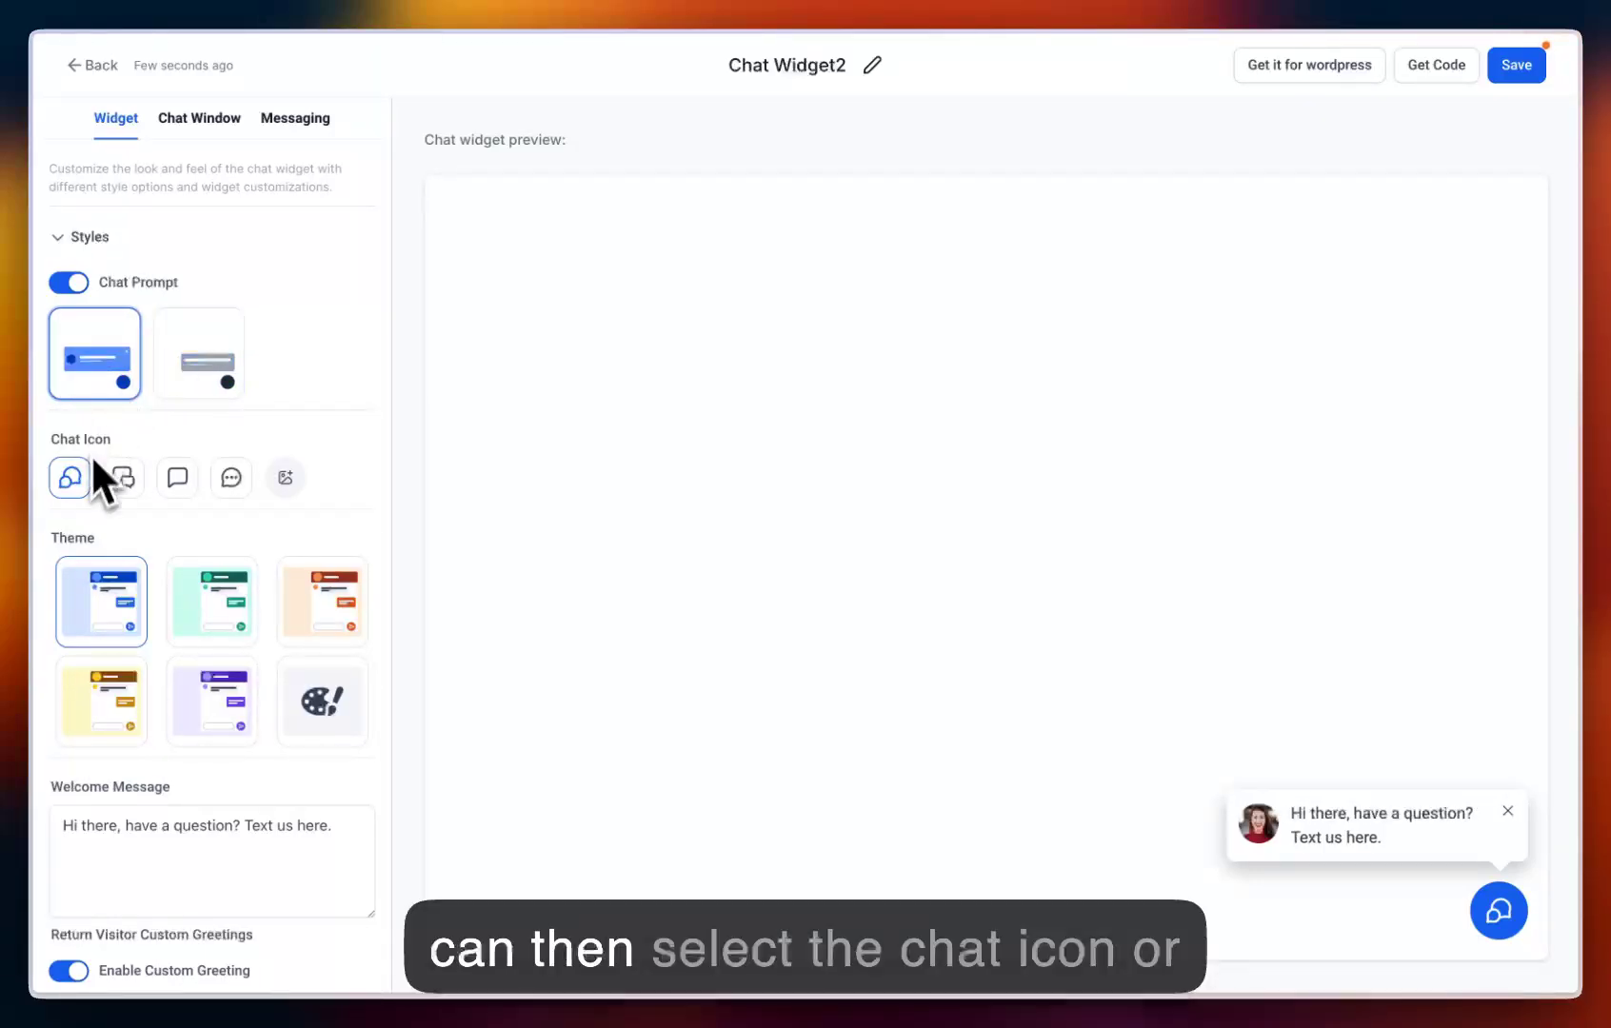
left_click(231, 477)
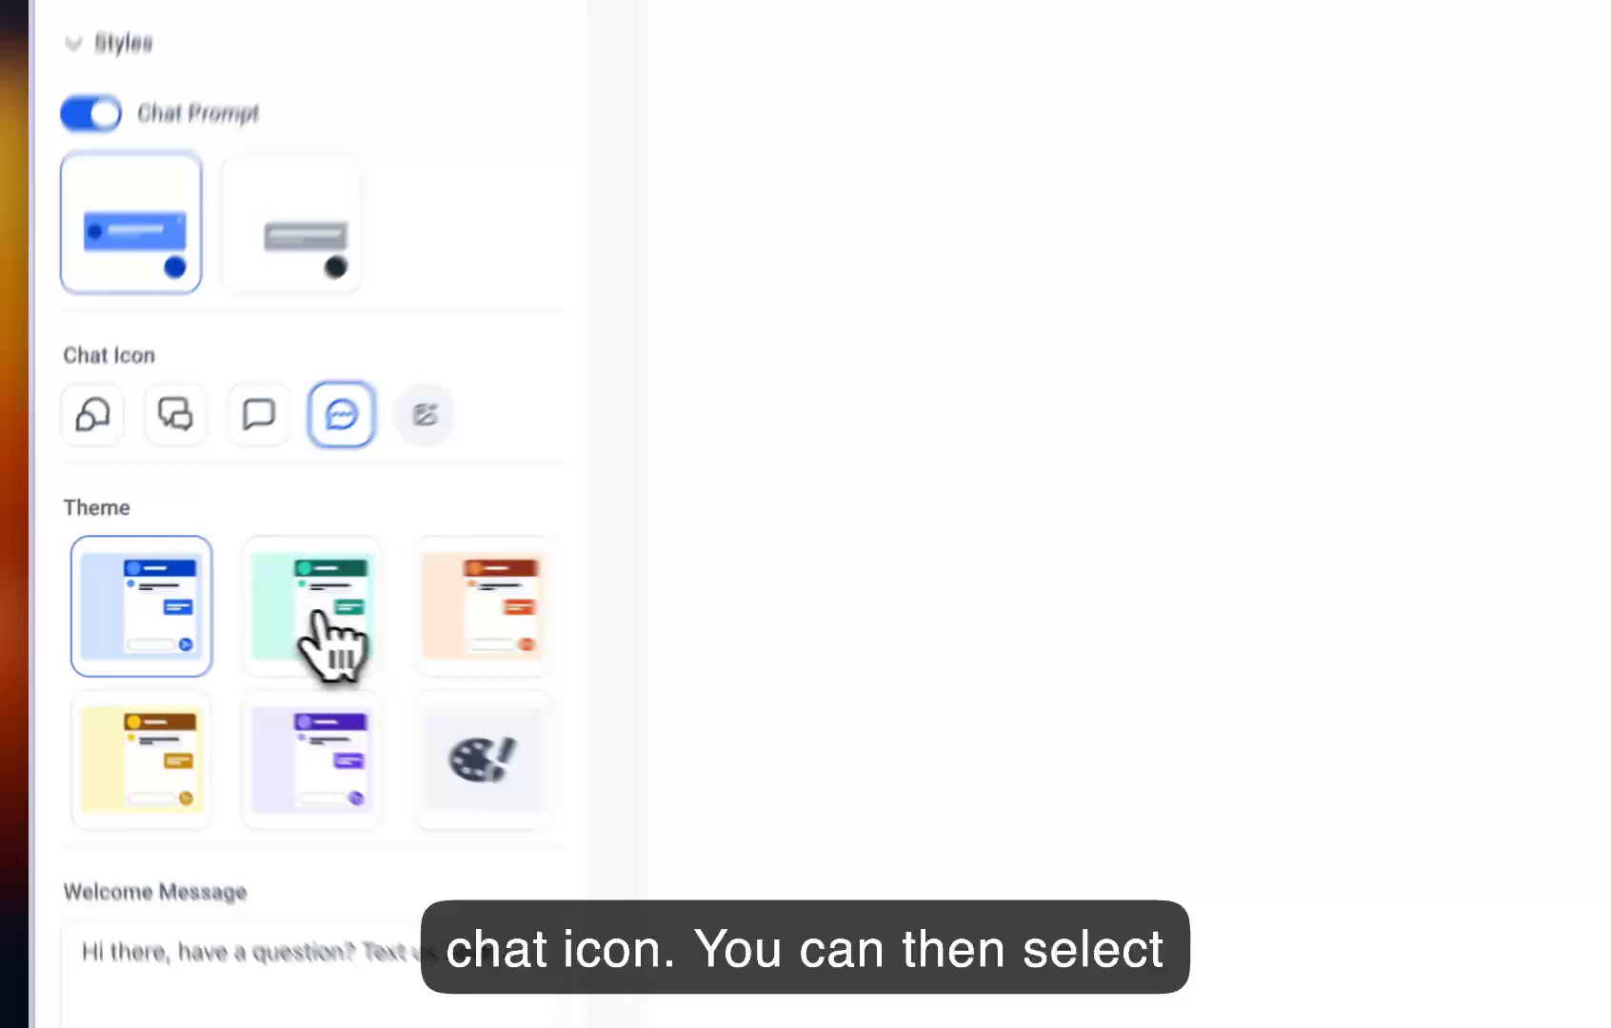
- Try the green, orange and custom color themes and return to the blue theme
left_click(319, 619)
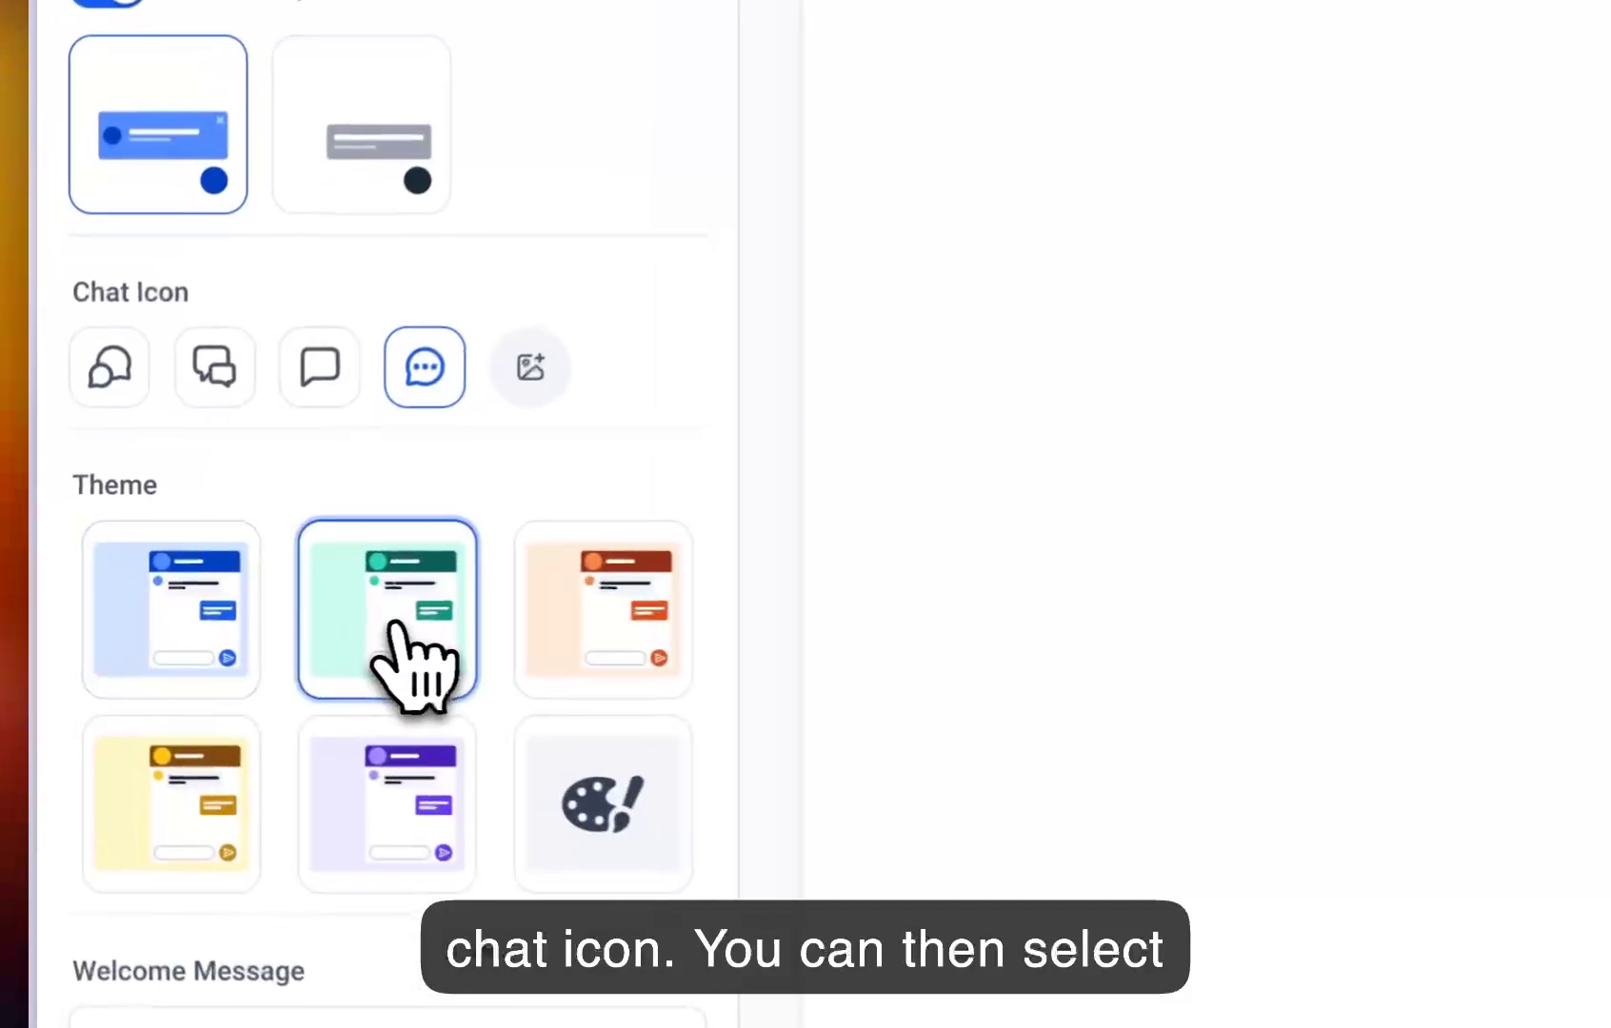
left_click(497, 630)
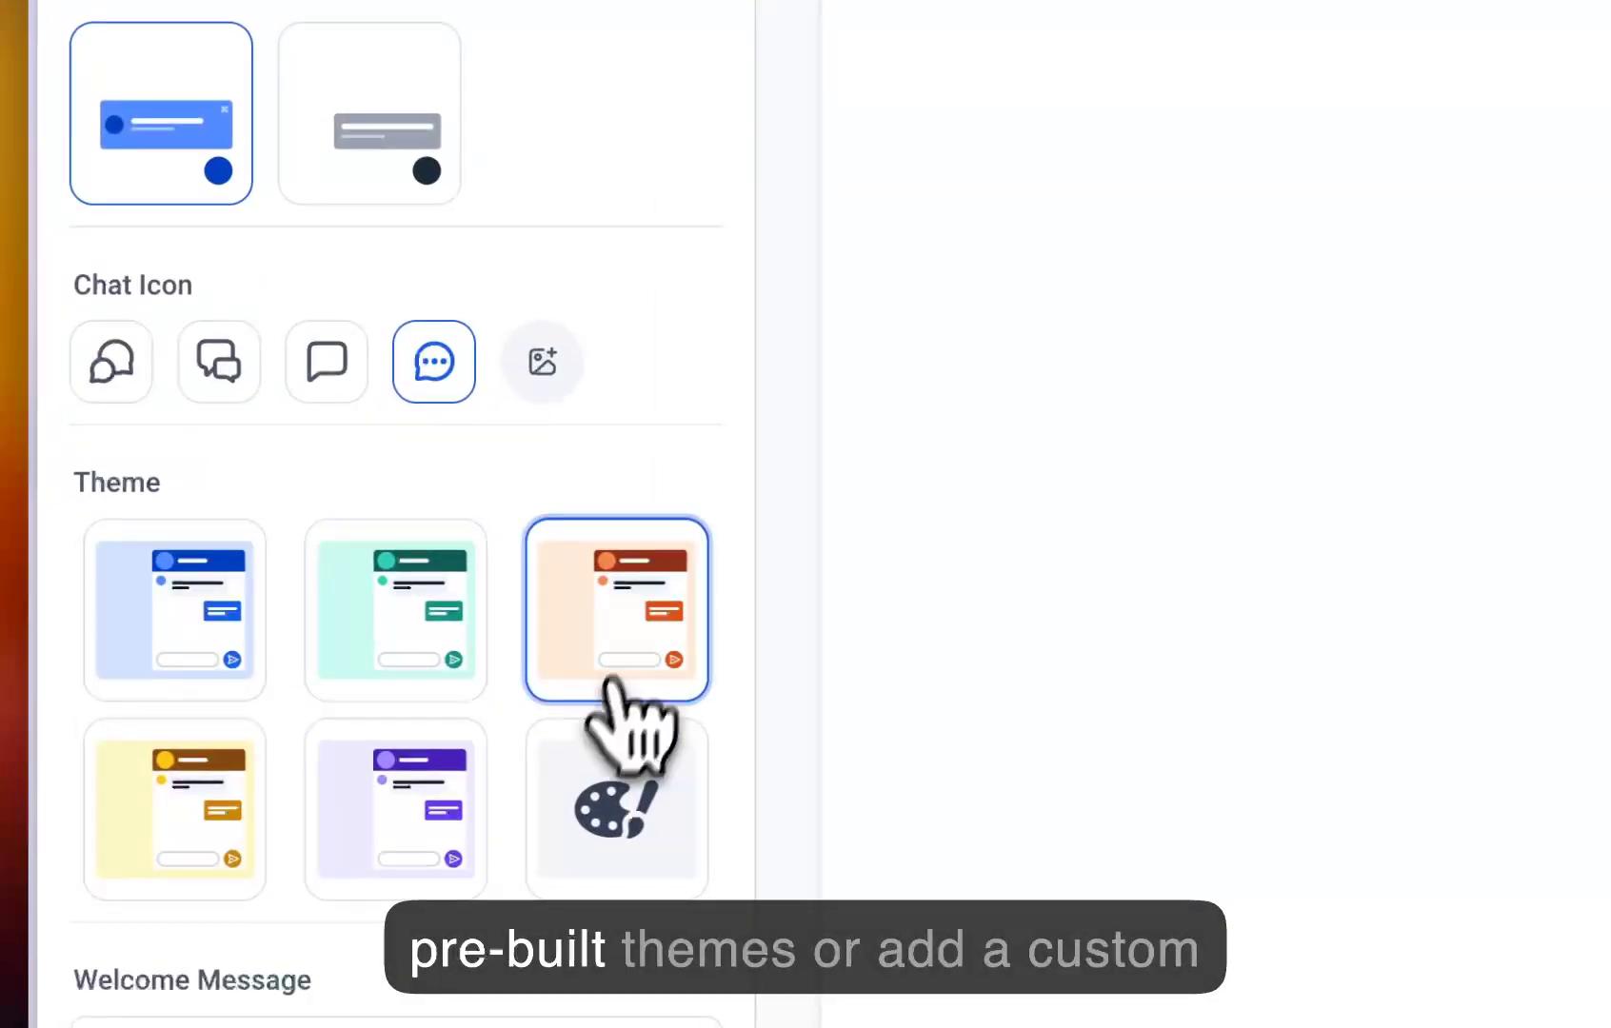
left_click(635, 823)
scroll(635, 838, "down", 5)
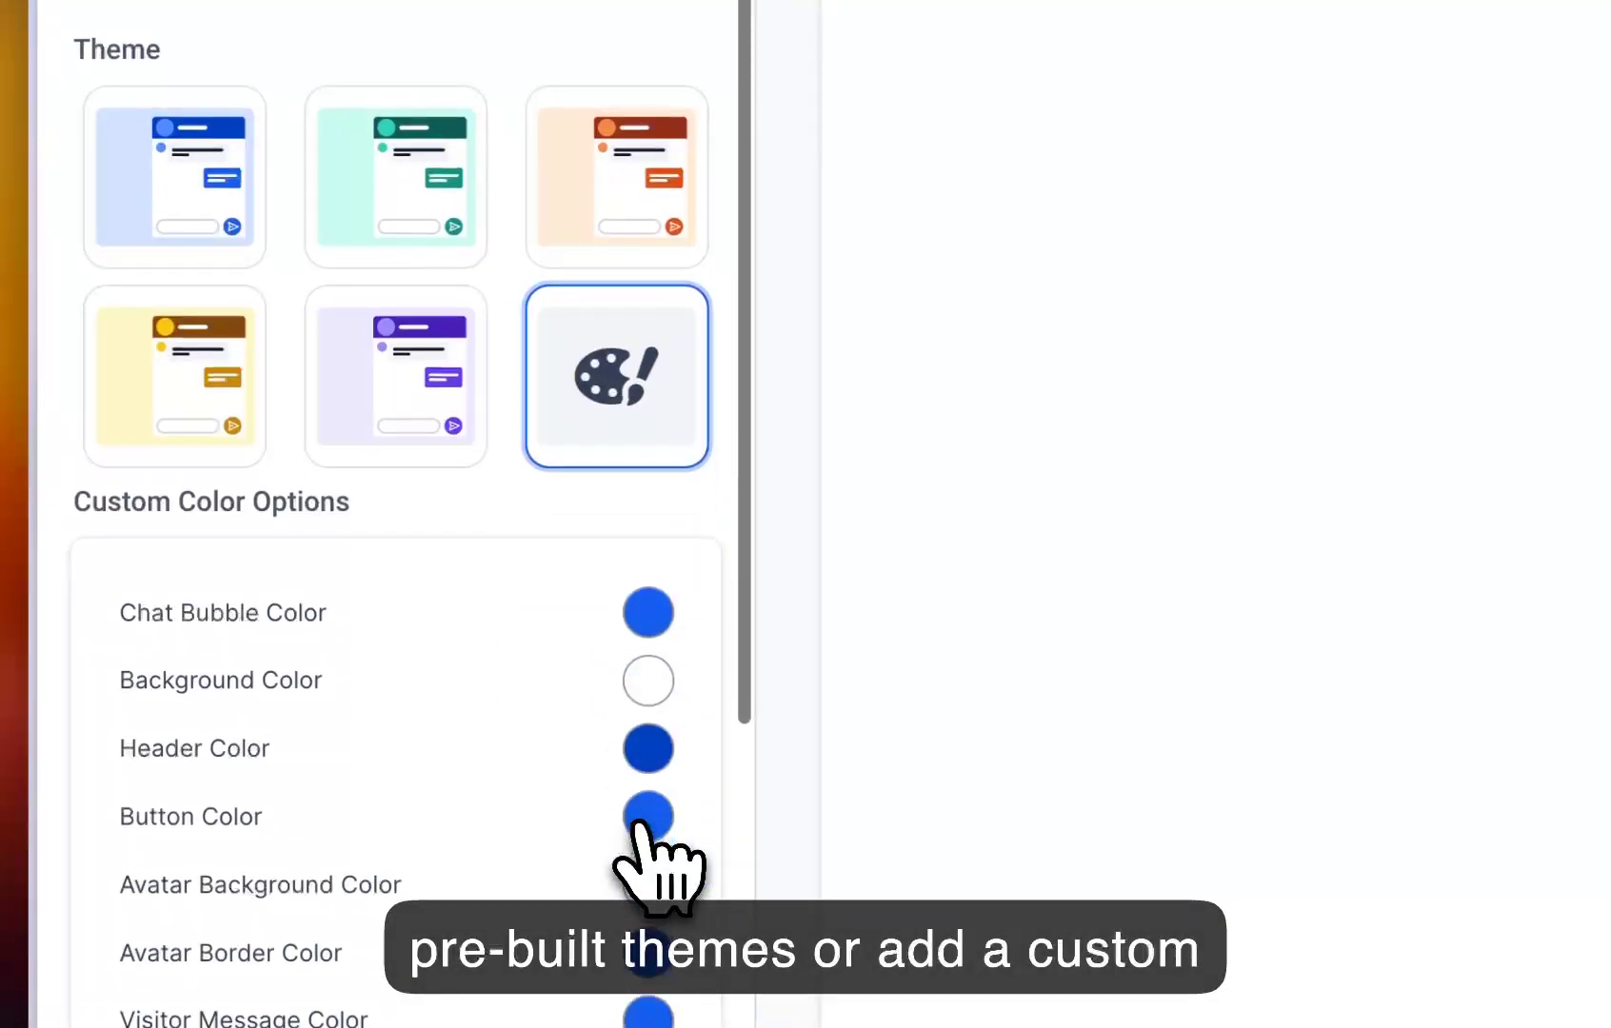
left_click(208, 233)
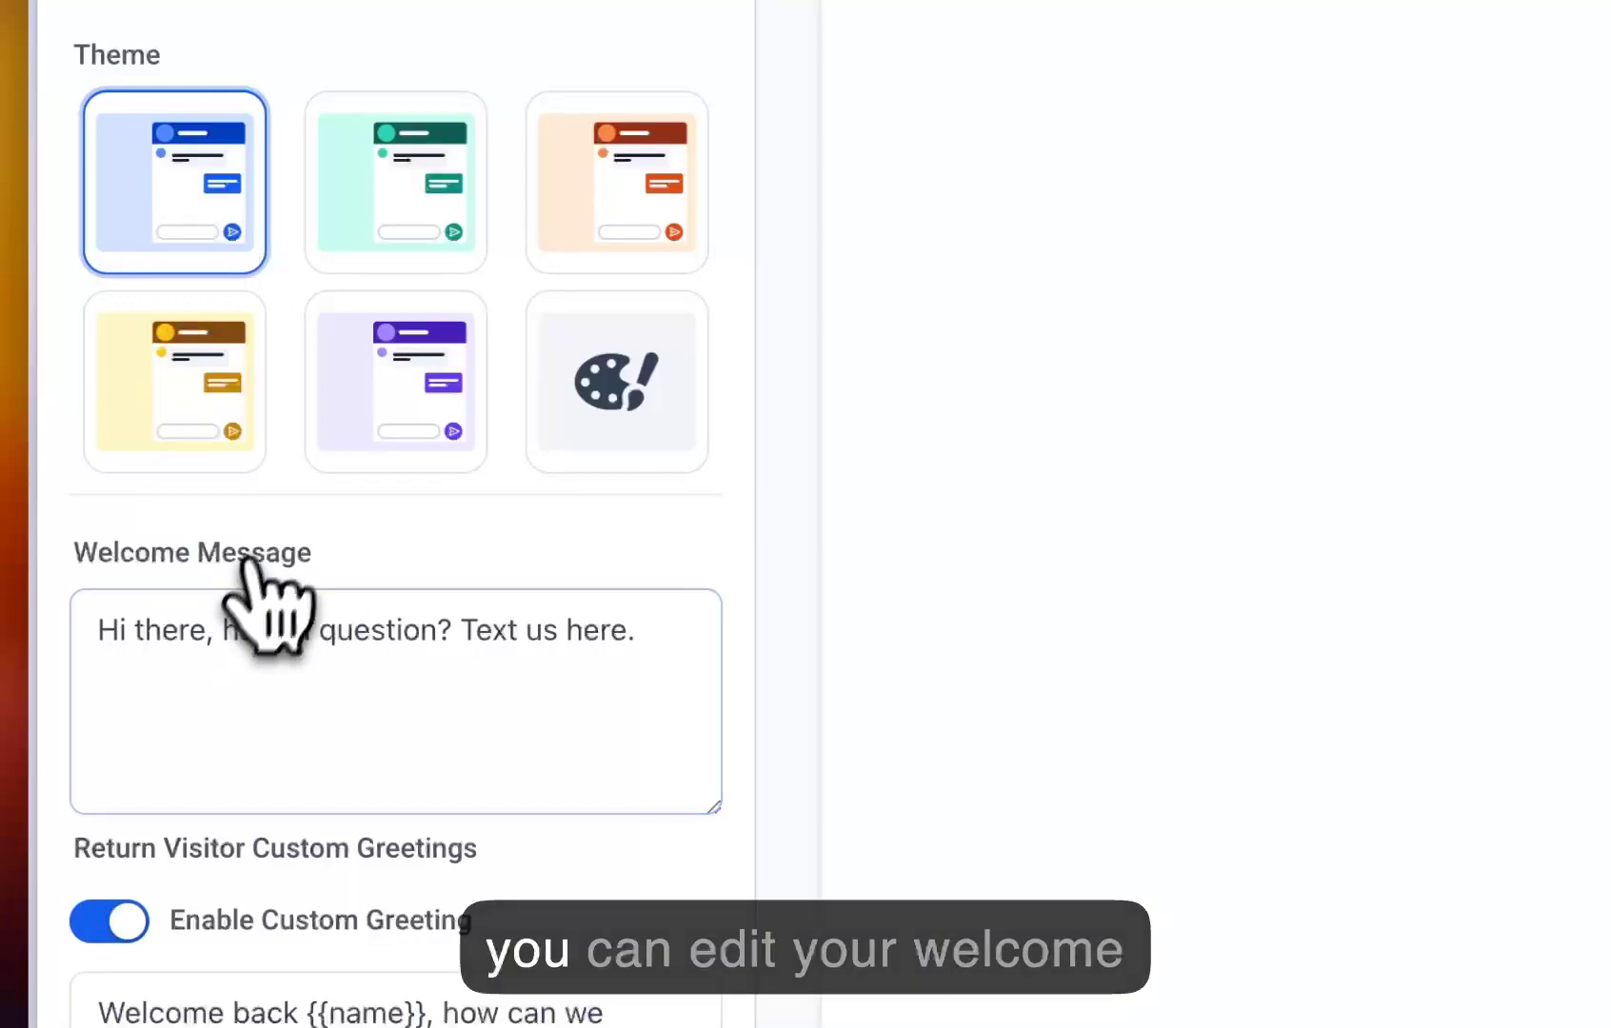
- Examine the welcome message and the {{name}} variable in the return visitor custom greeting
left_click(448, 636)
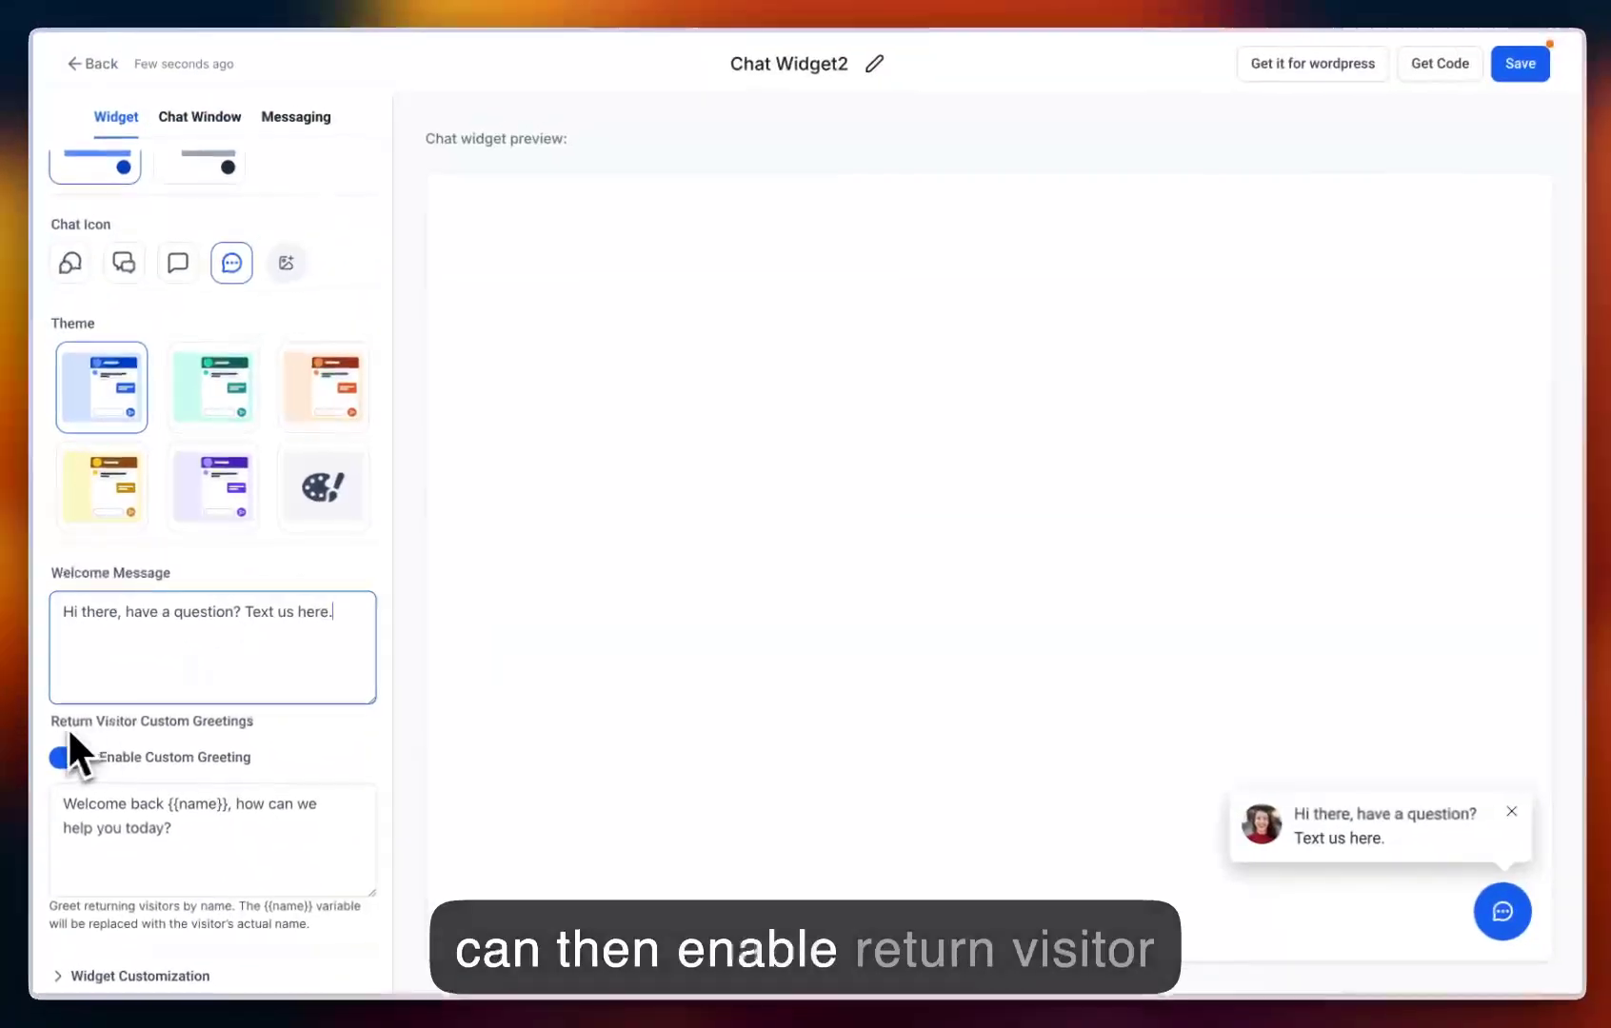
left_click_drag(53, 725, 246, 749)
left_click(533, 547)
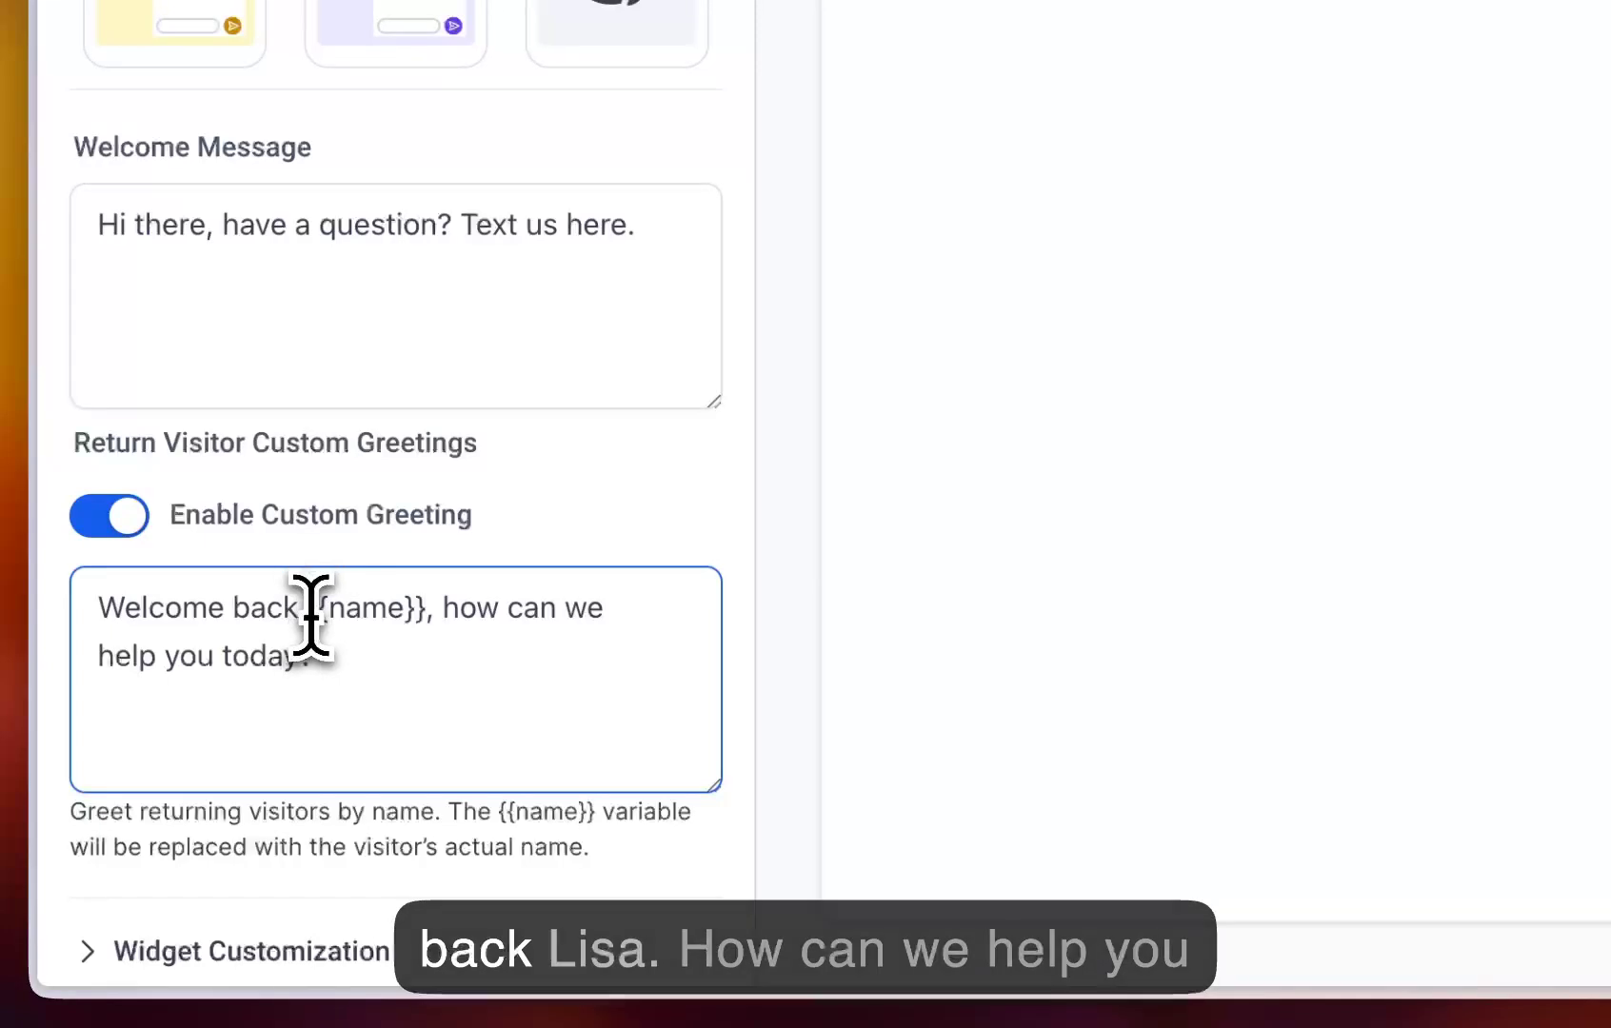
left_click_drag(308, 619, 430, 623)
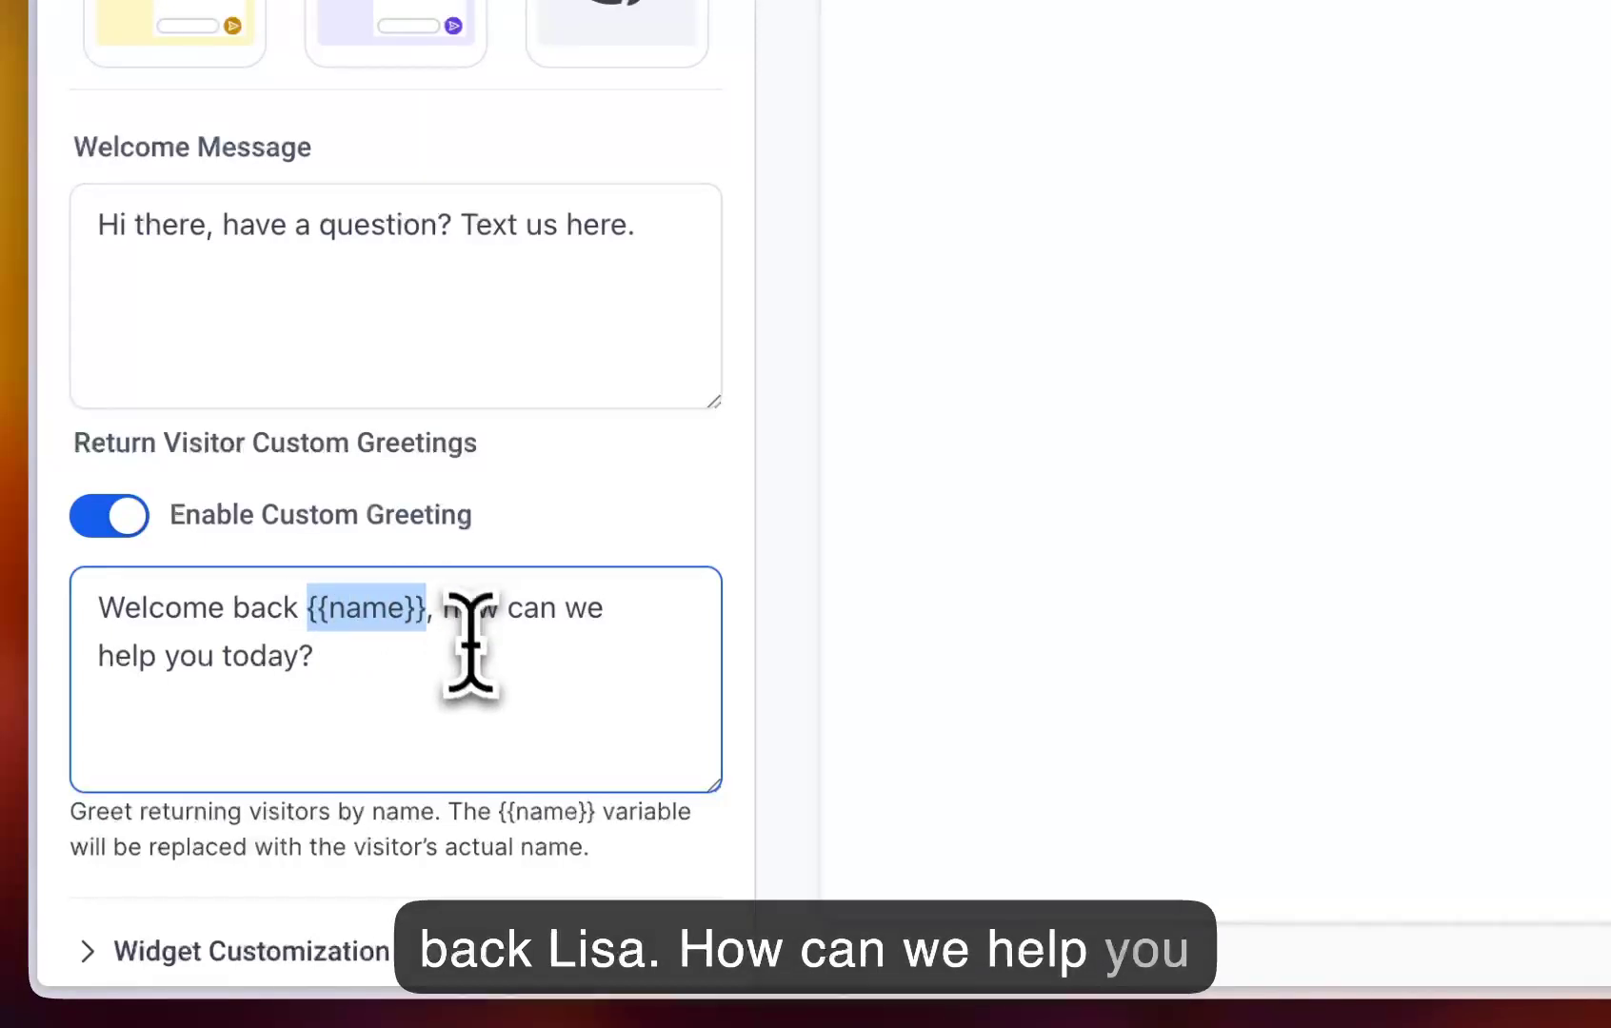
left_click(413, 665)
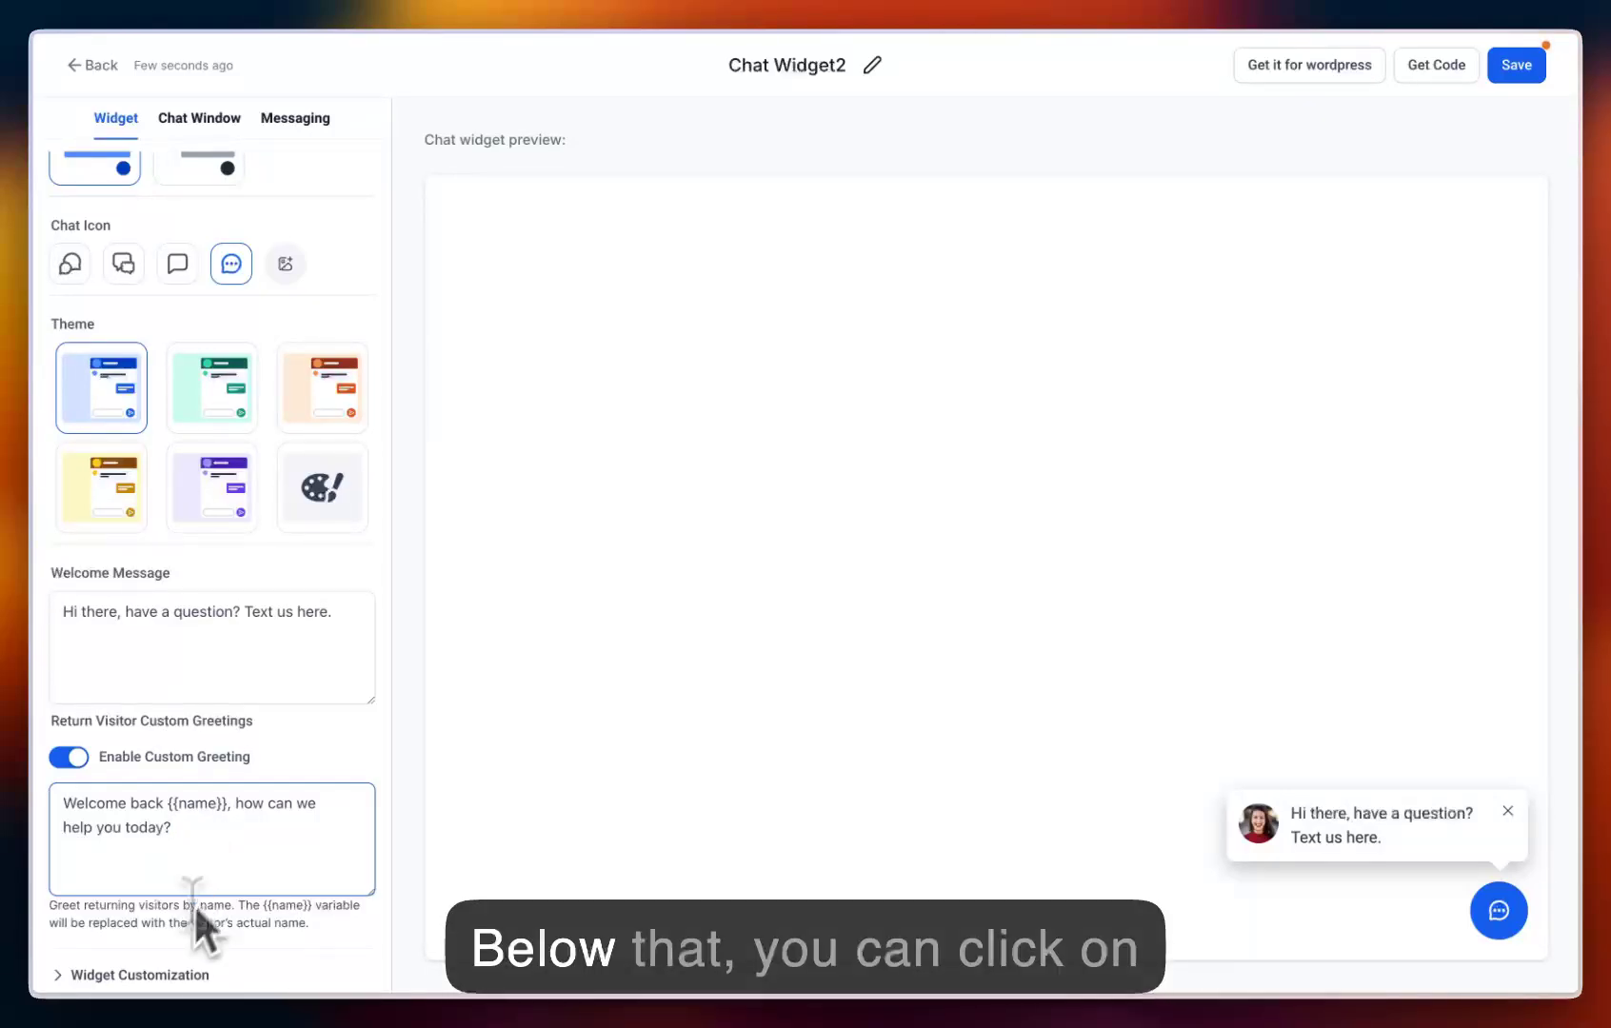
- Expand the Widget Customization settings and select the avatar image's alt text
left_click(138, 971)
scroll(141, 975, "down", 1)
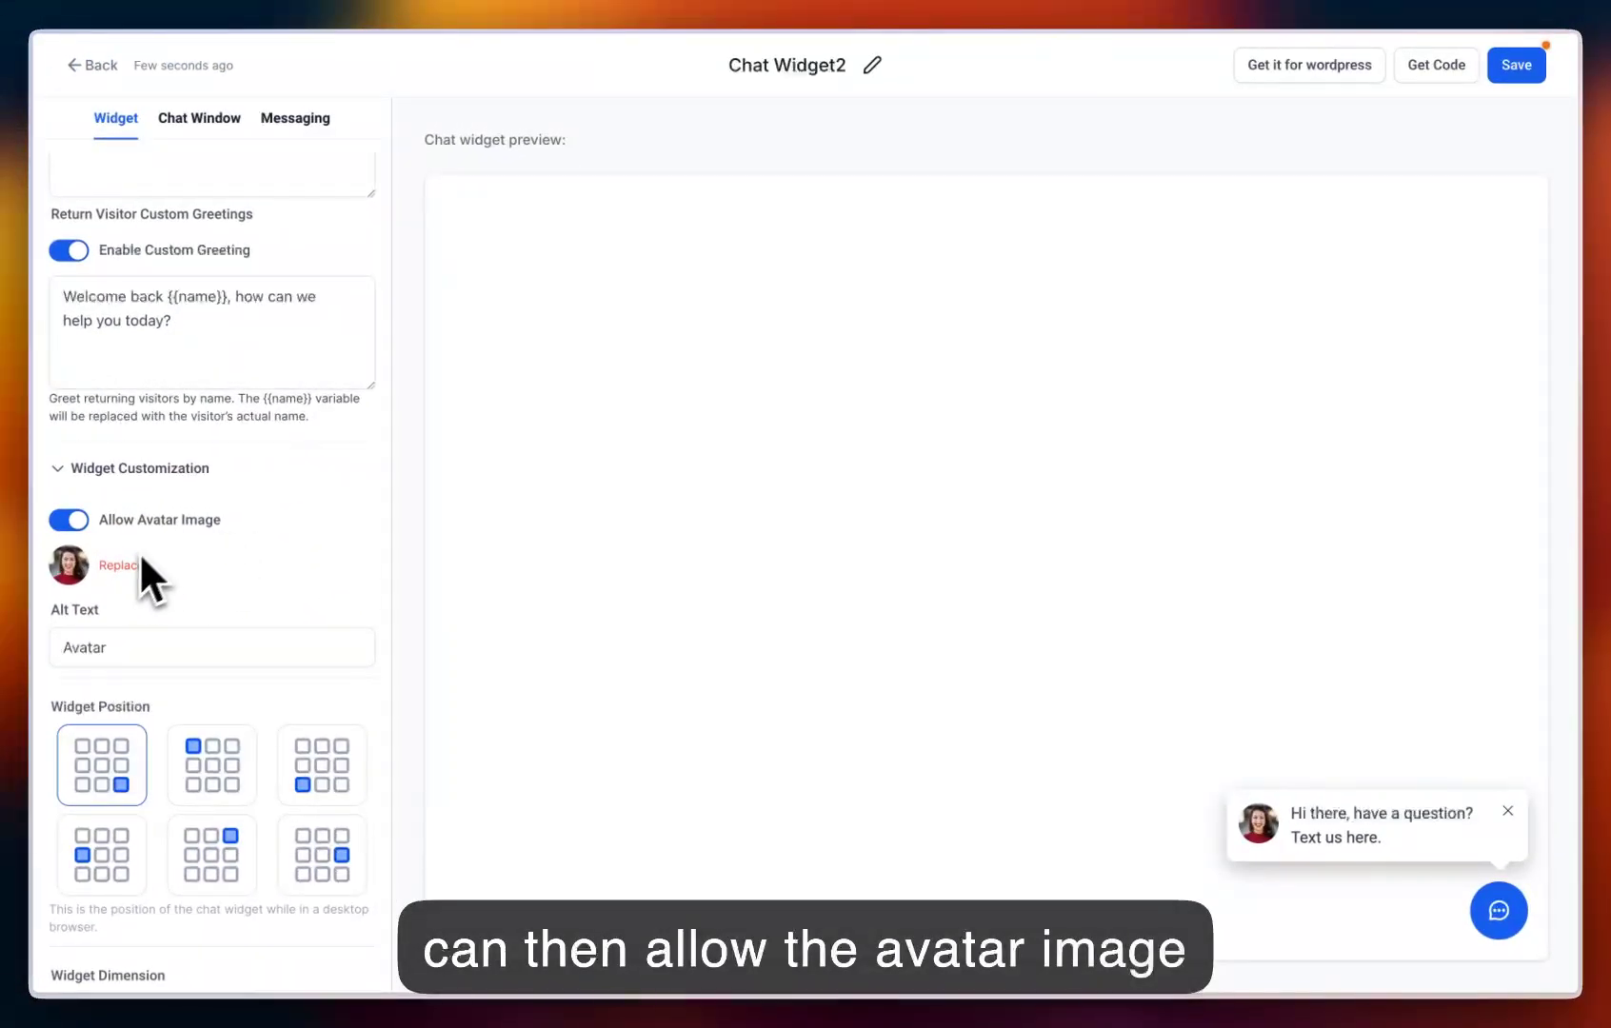
scroll(205, 566, "down", 1)
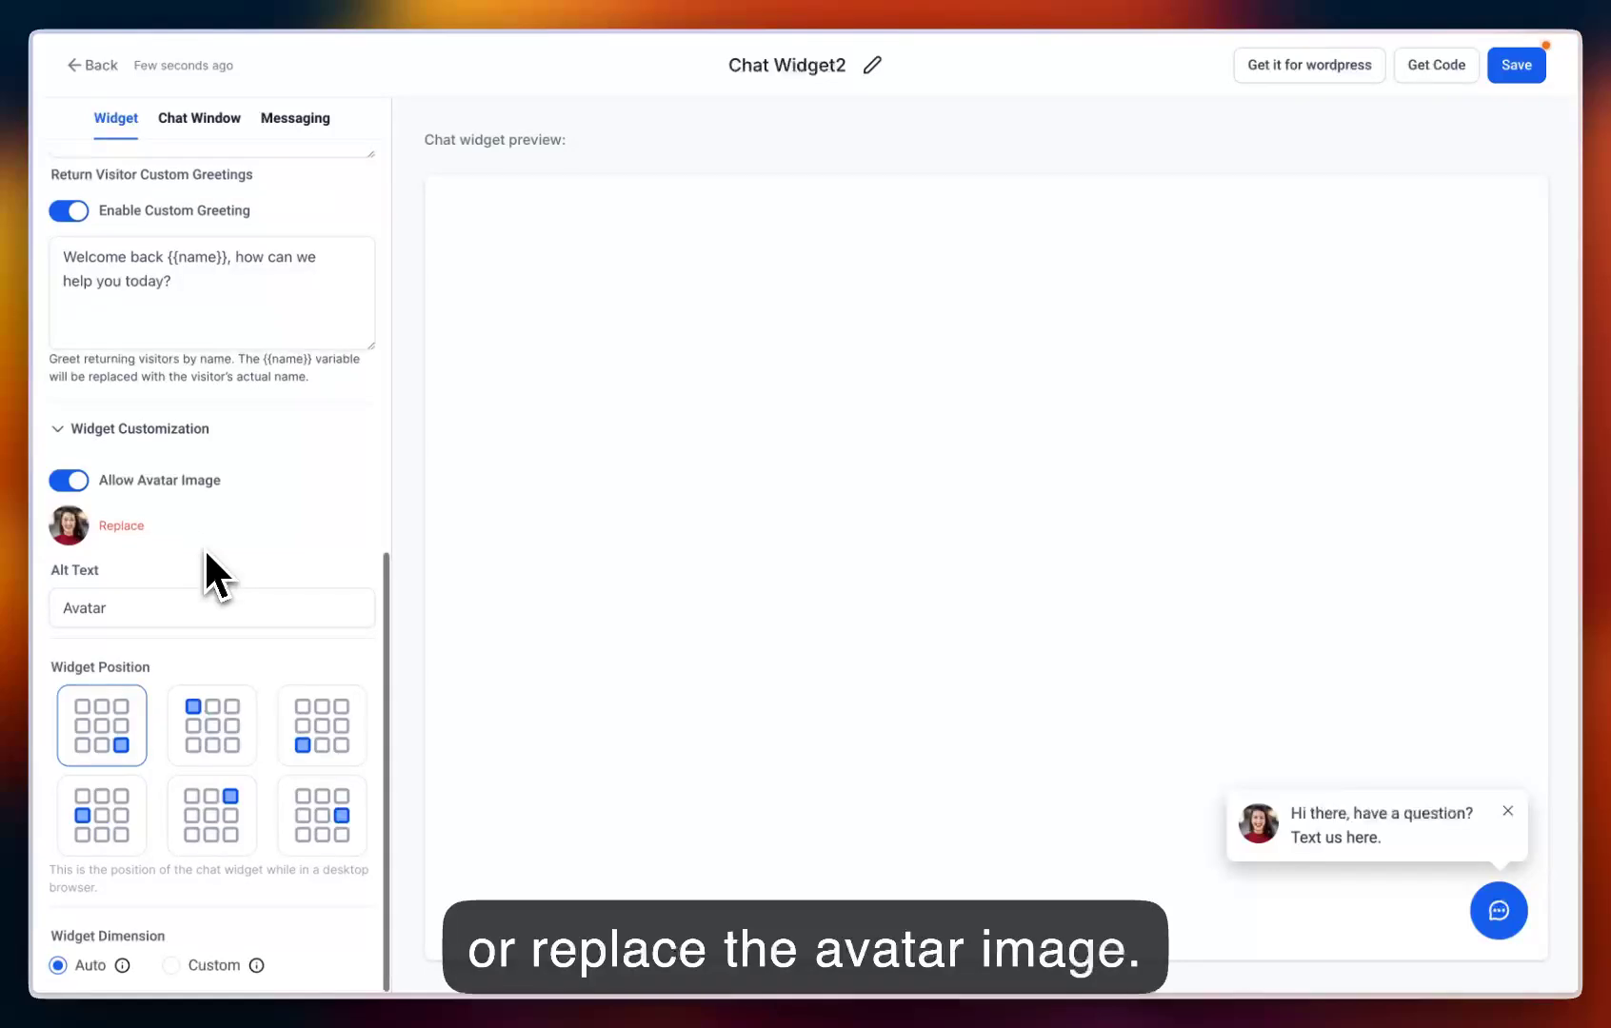
left_click(121, 609)
left_click_drag(138, 611, 58, 604)
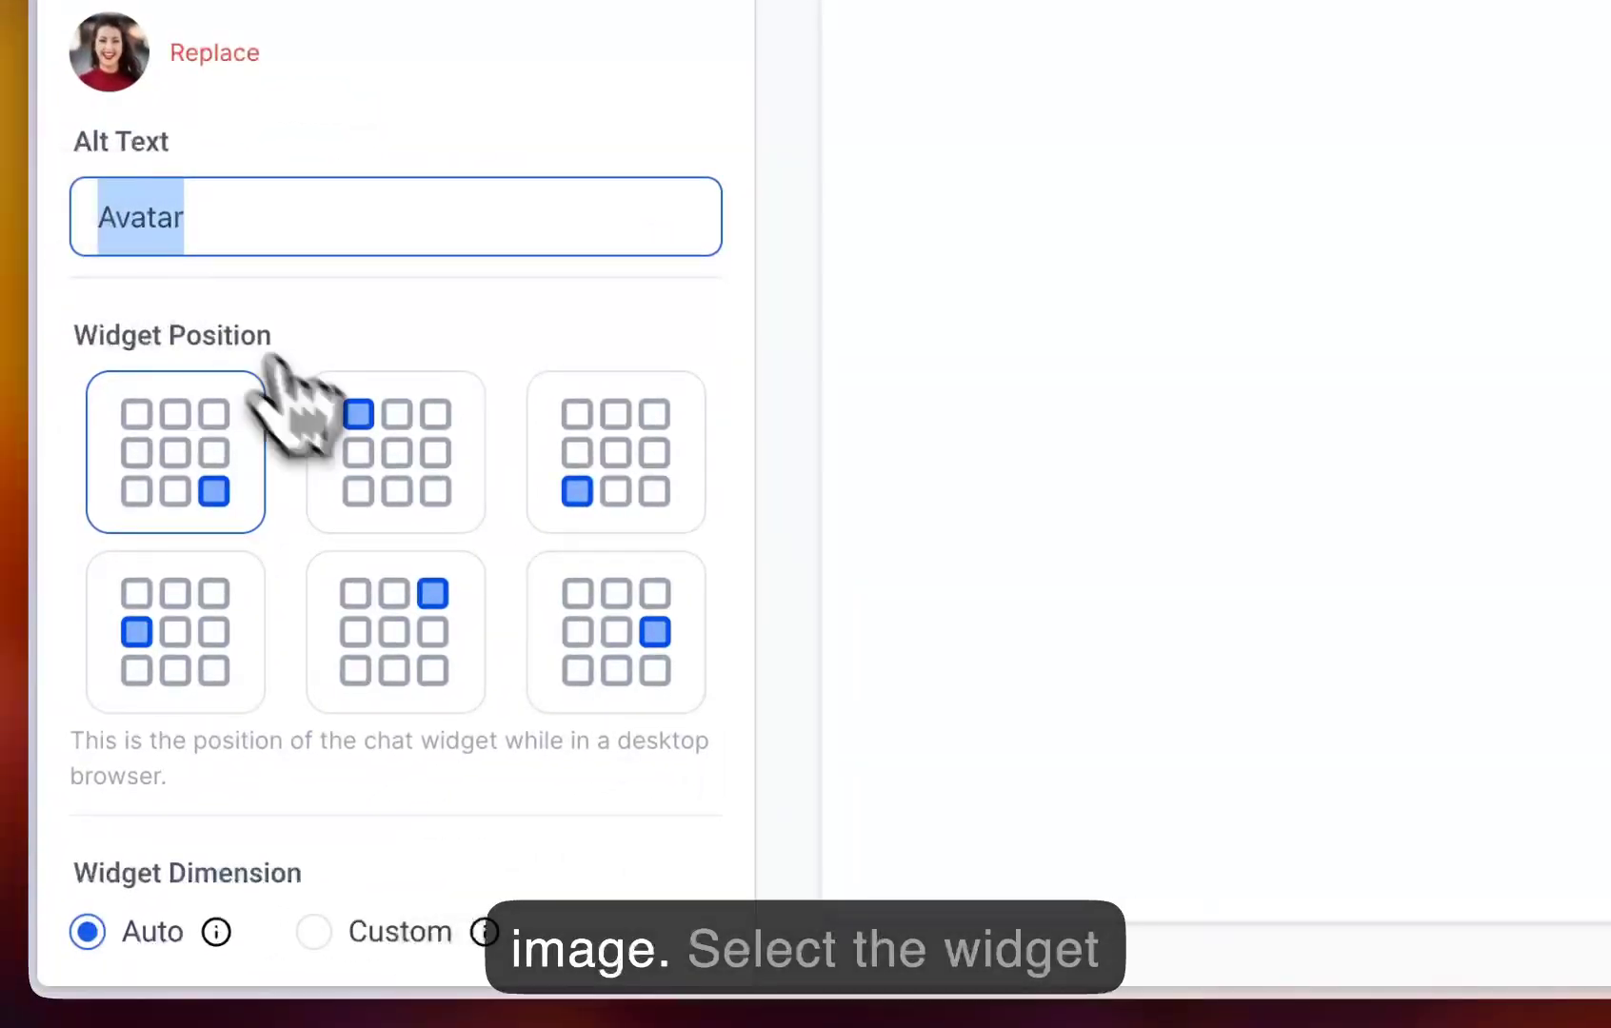
- Try the top-left, bottom-left and middle-right widget positions, return to bottom-right, and save the widget
left_click(424, 486)
left_click(571, 495)
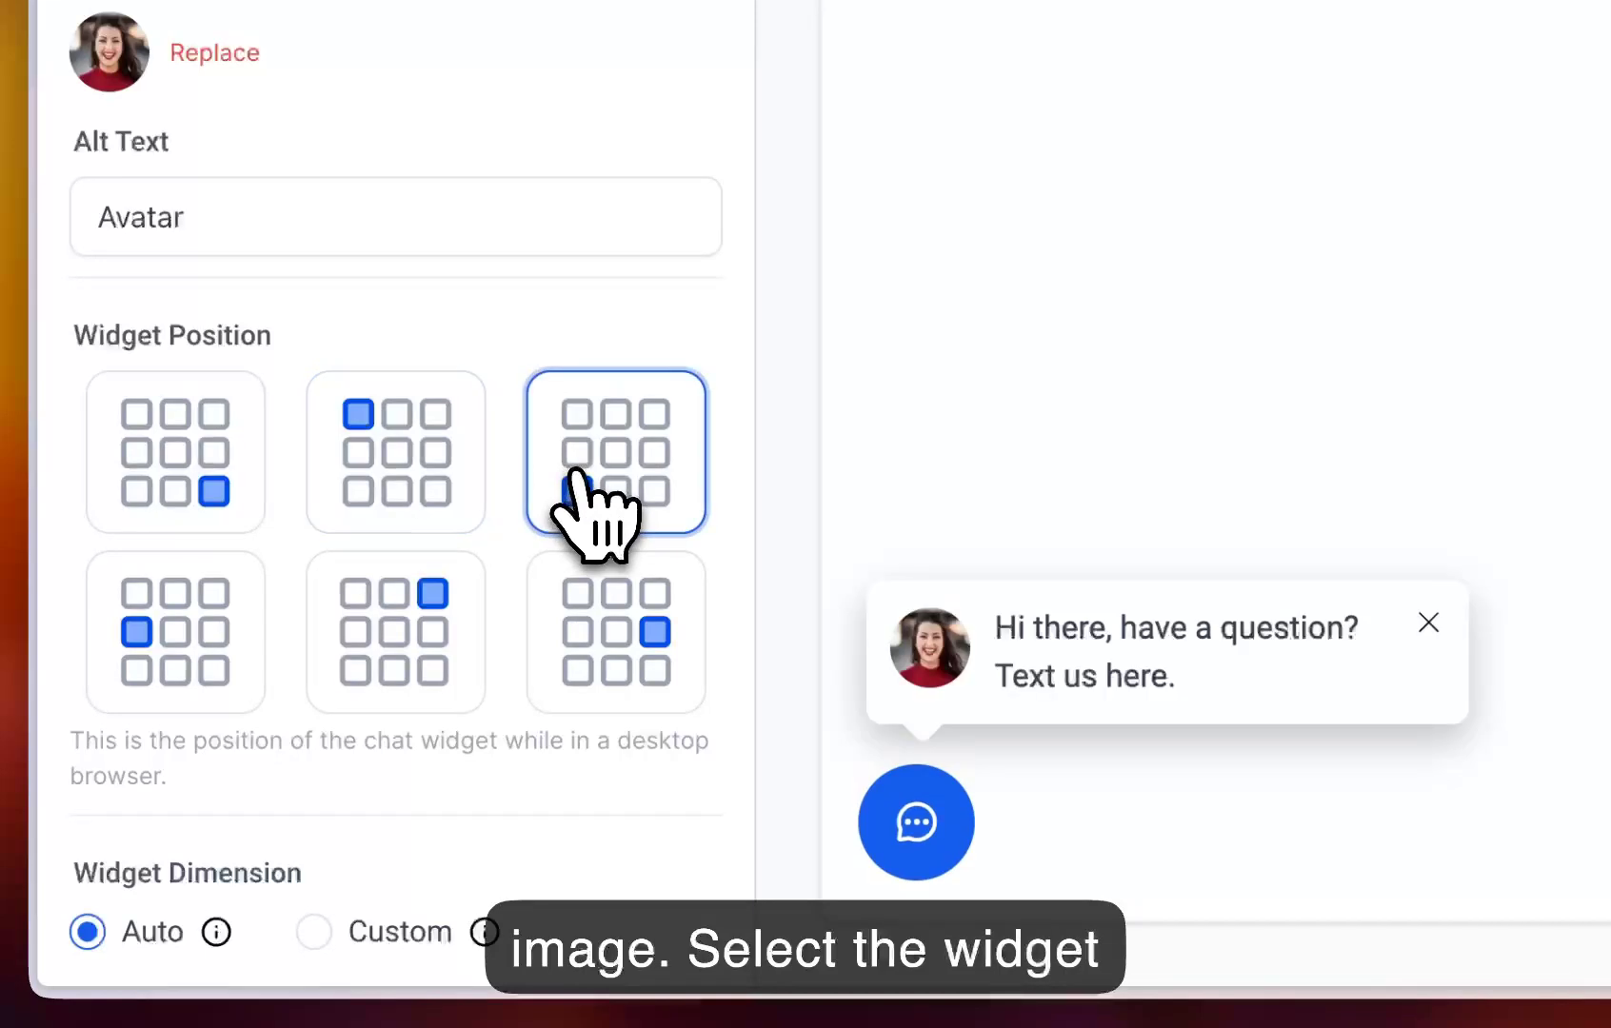
left_click(617, 624)
left_click(223, 478)
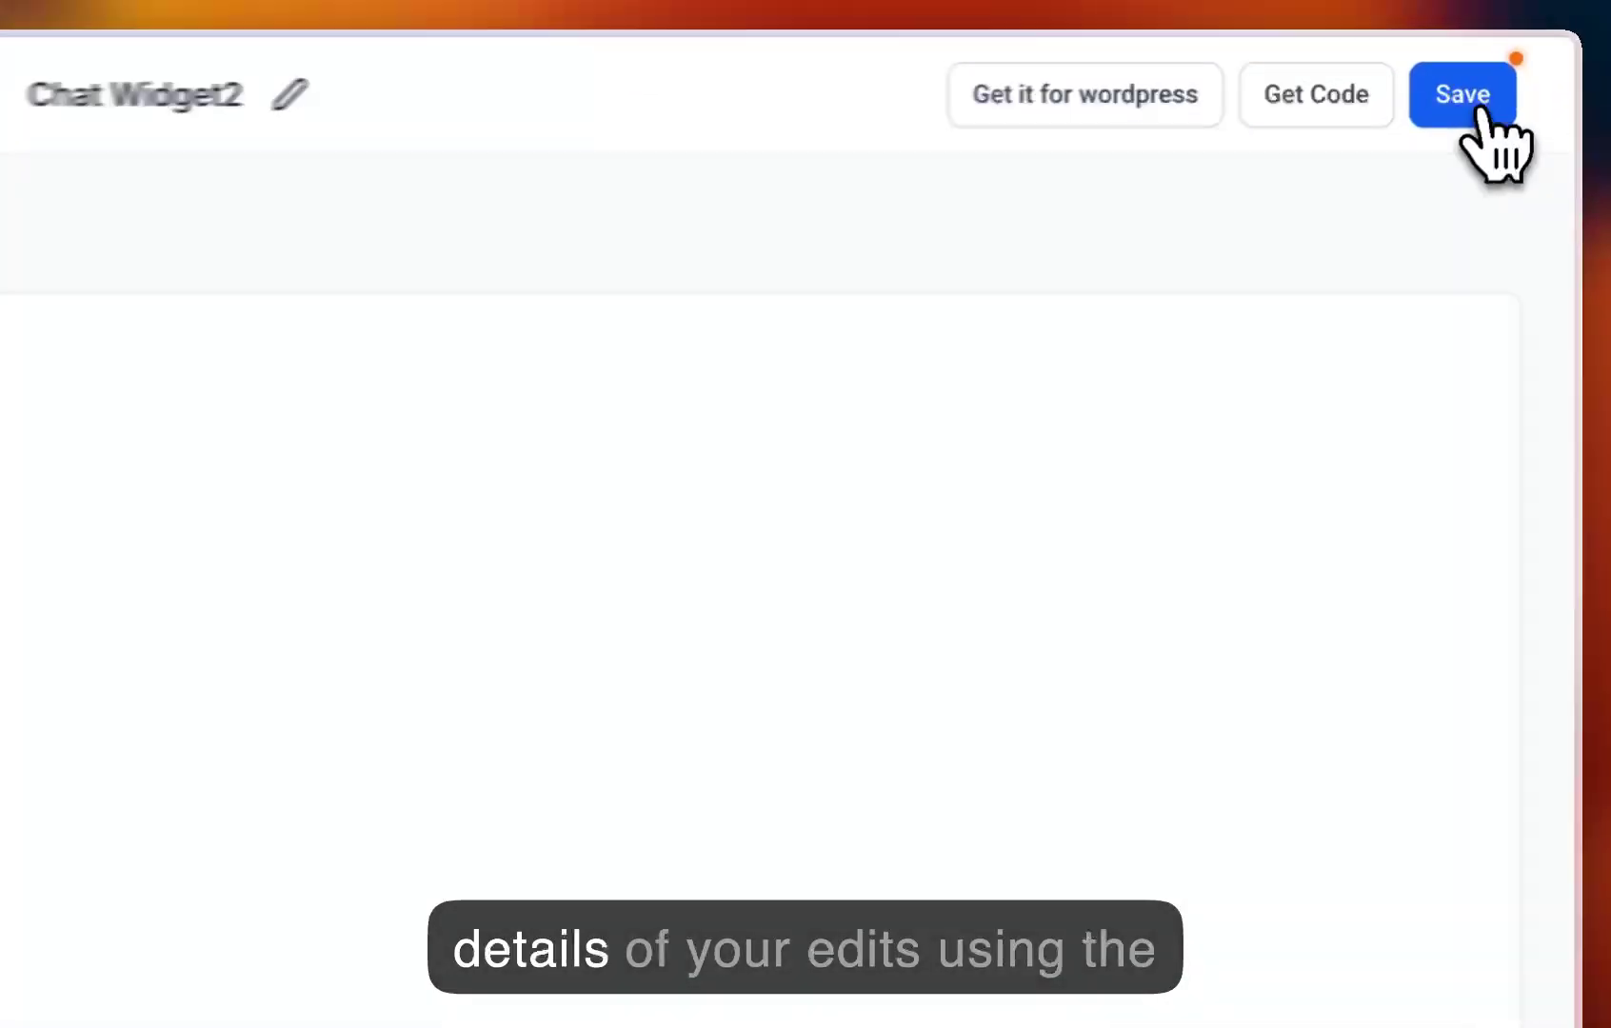
left_click(1480, 113)
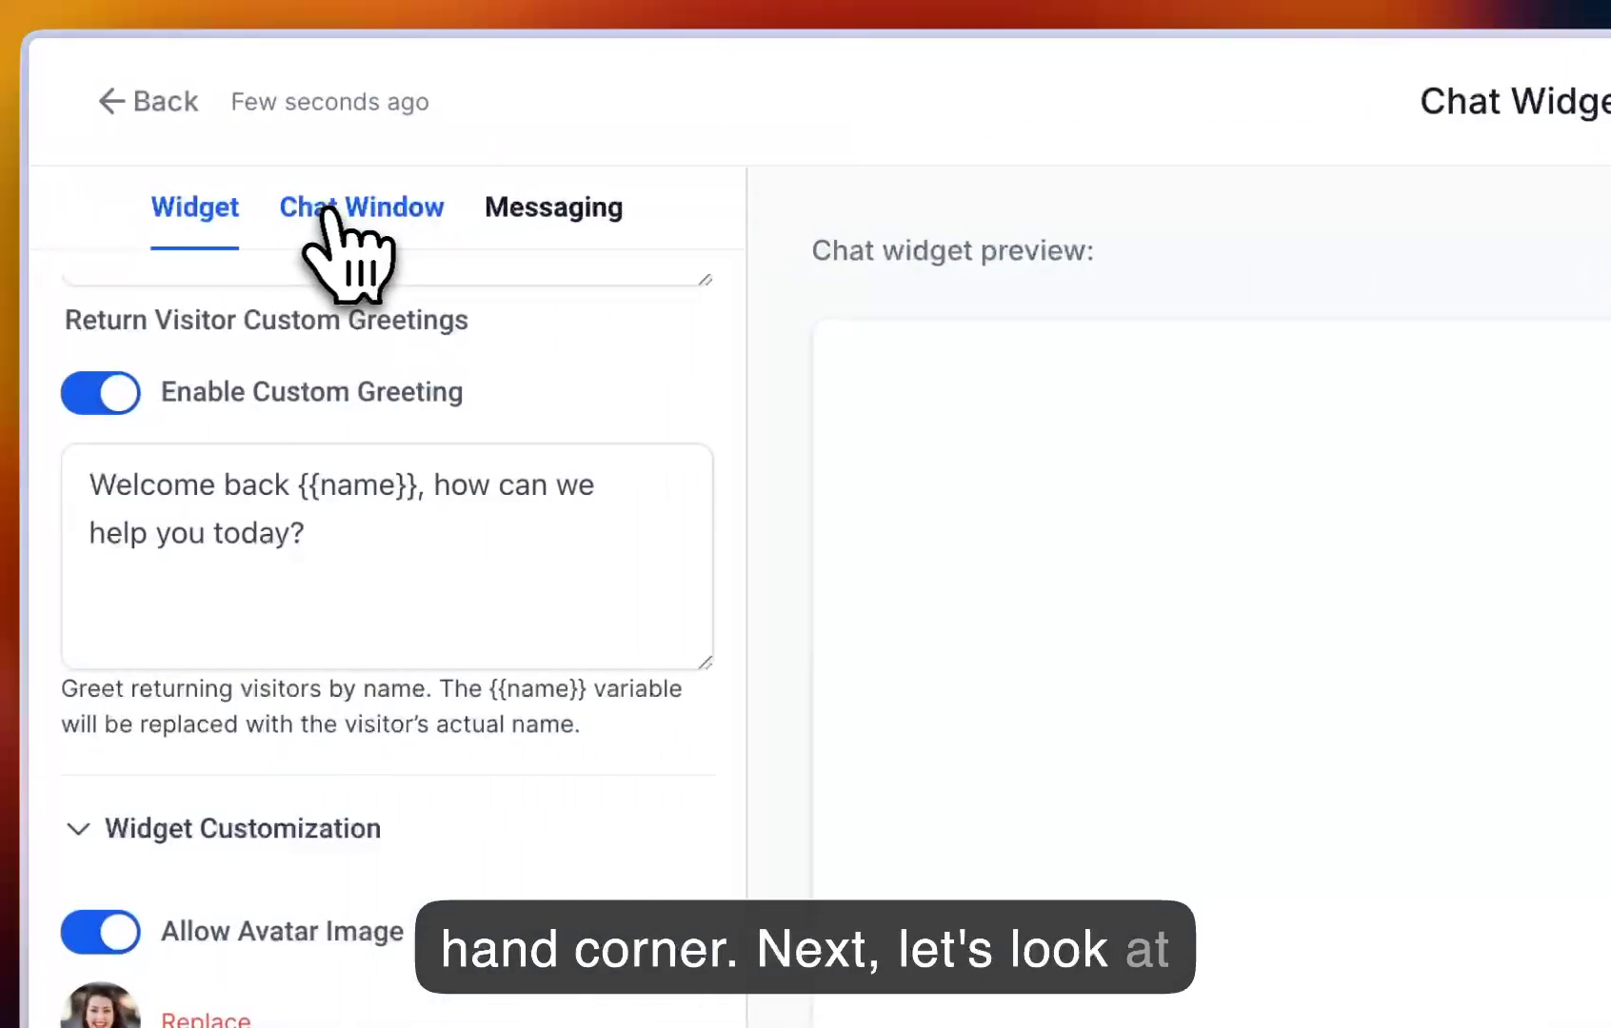
- Open the Title & Intro section of the chat window settings and examine the window title and intro message texts
left_click(324, 212)
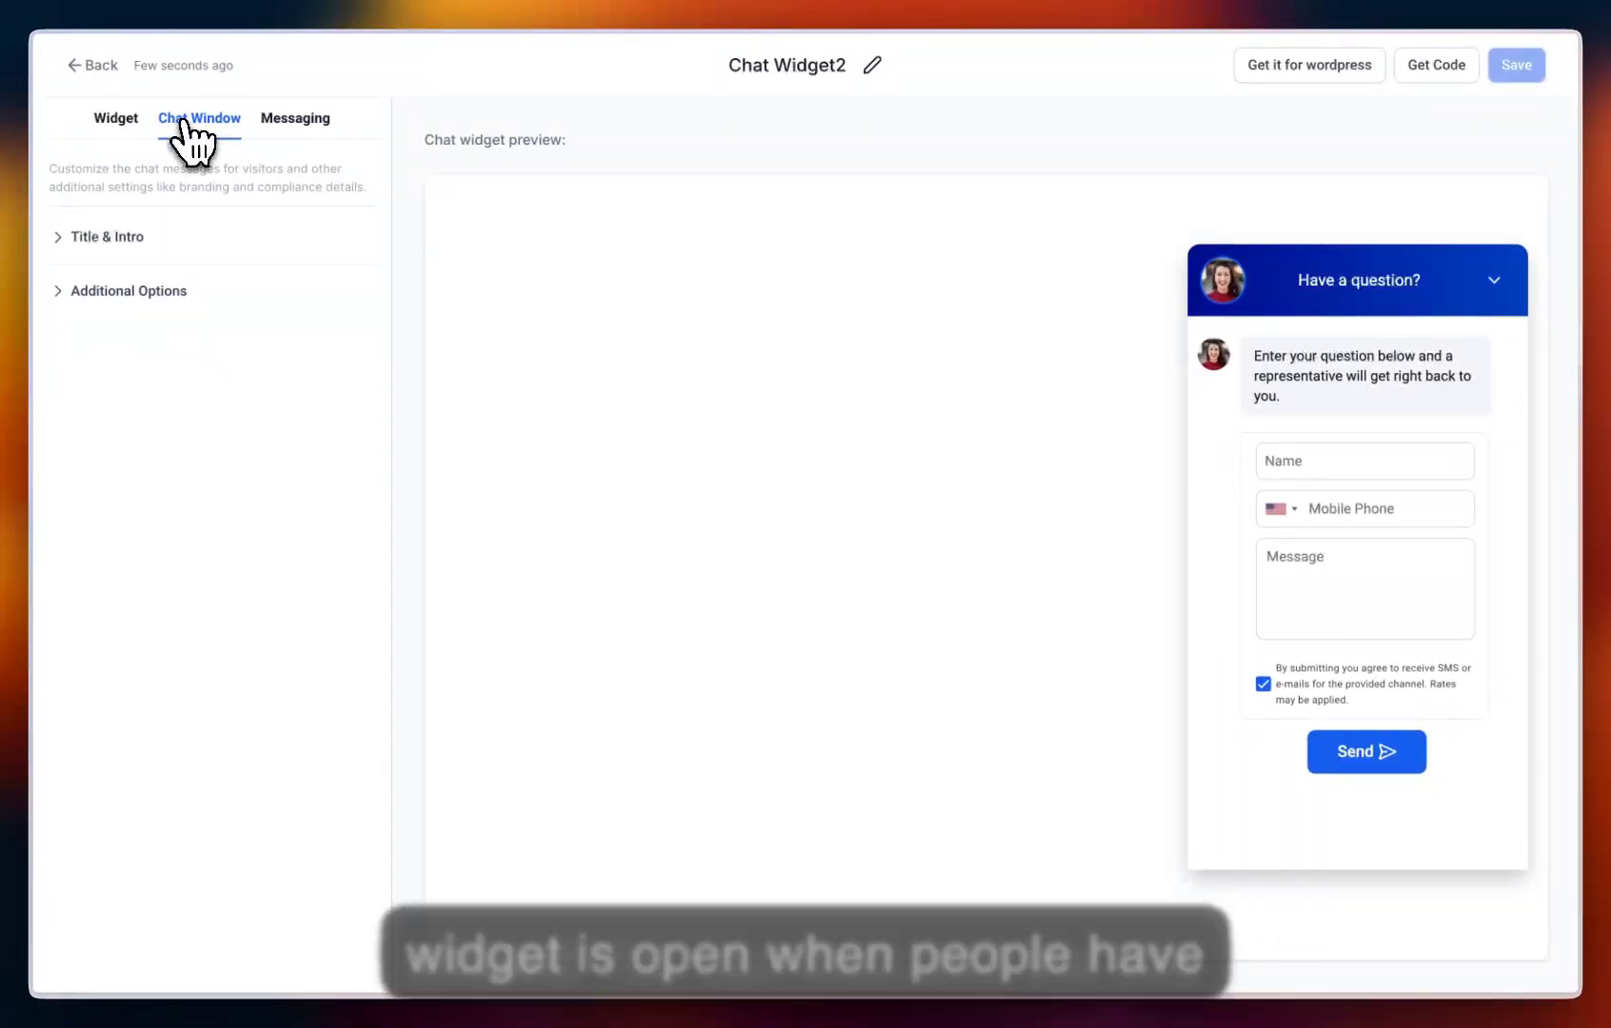
left_click(108, 237)
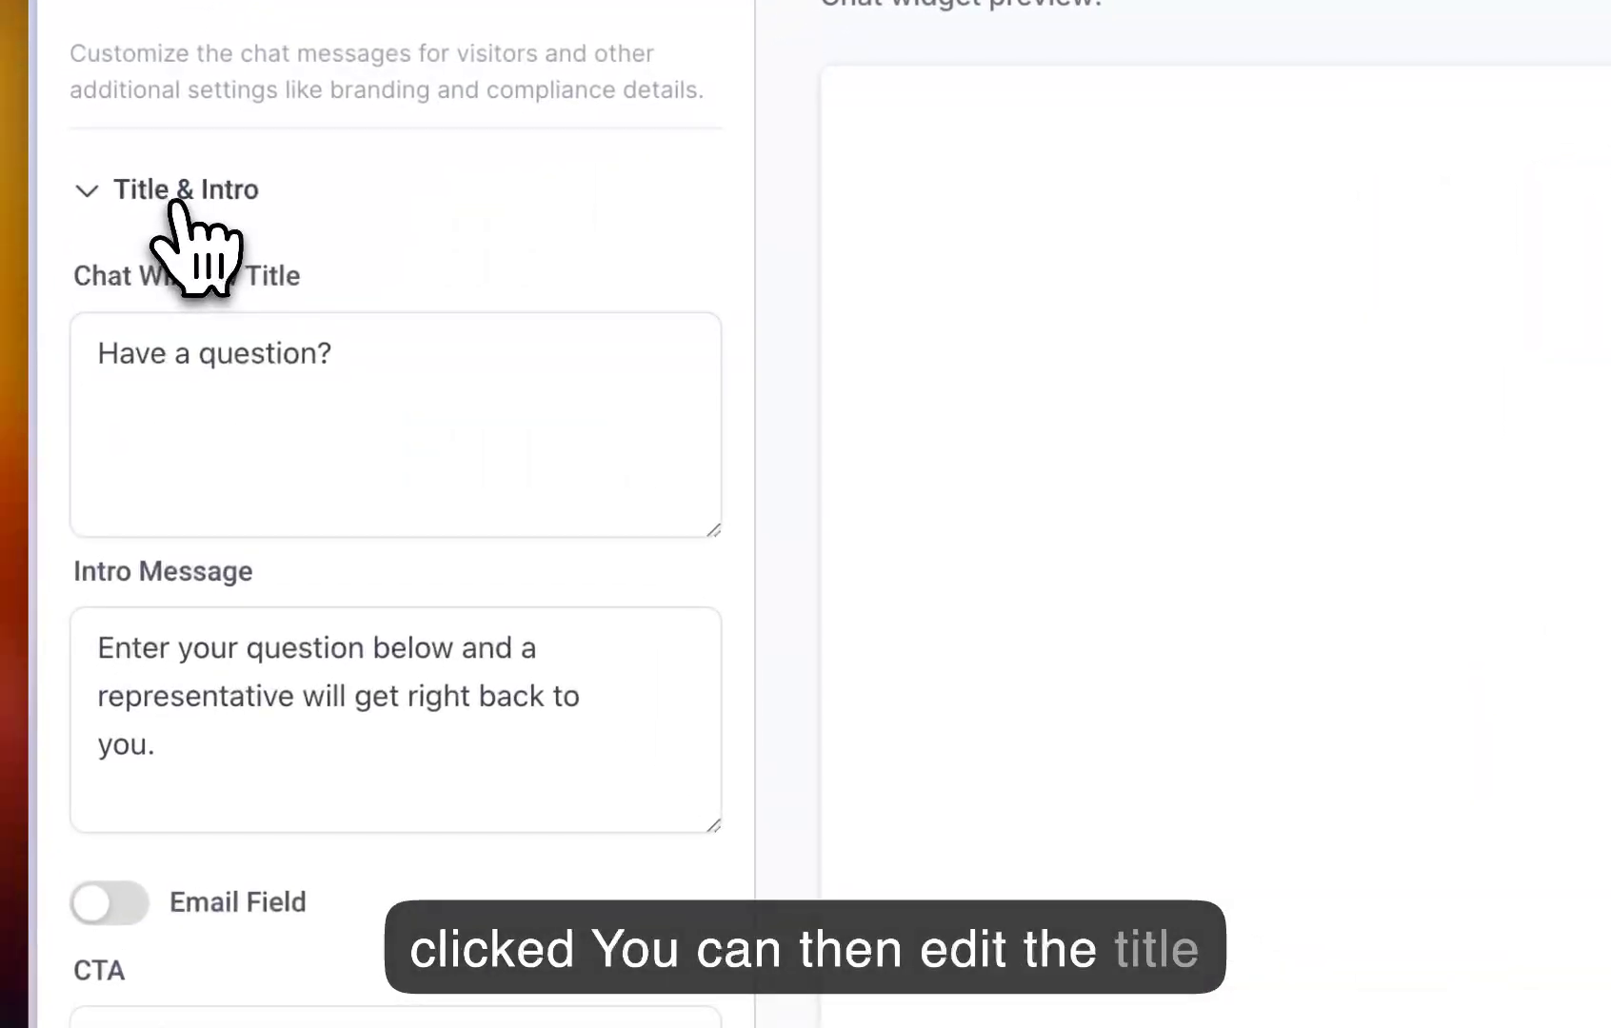
left_click(360, 350)
left_click_drag(374, 360, 87, 349)
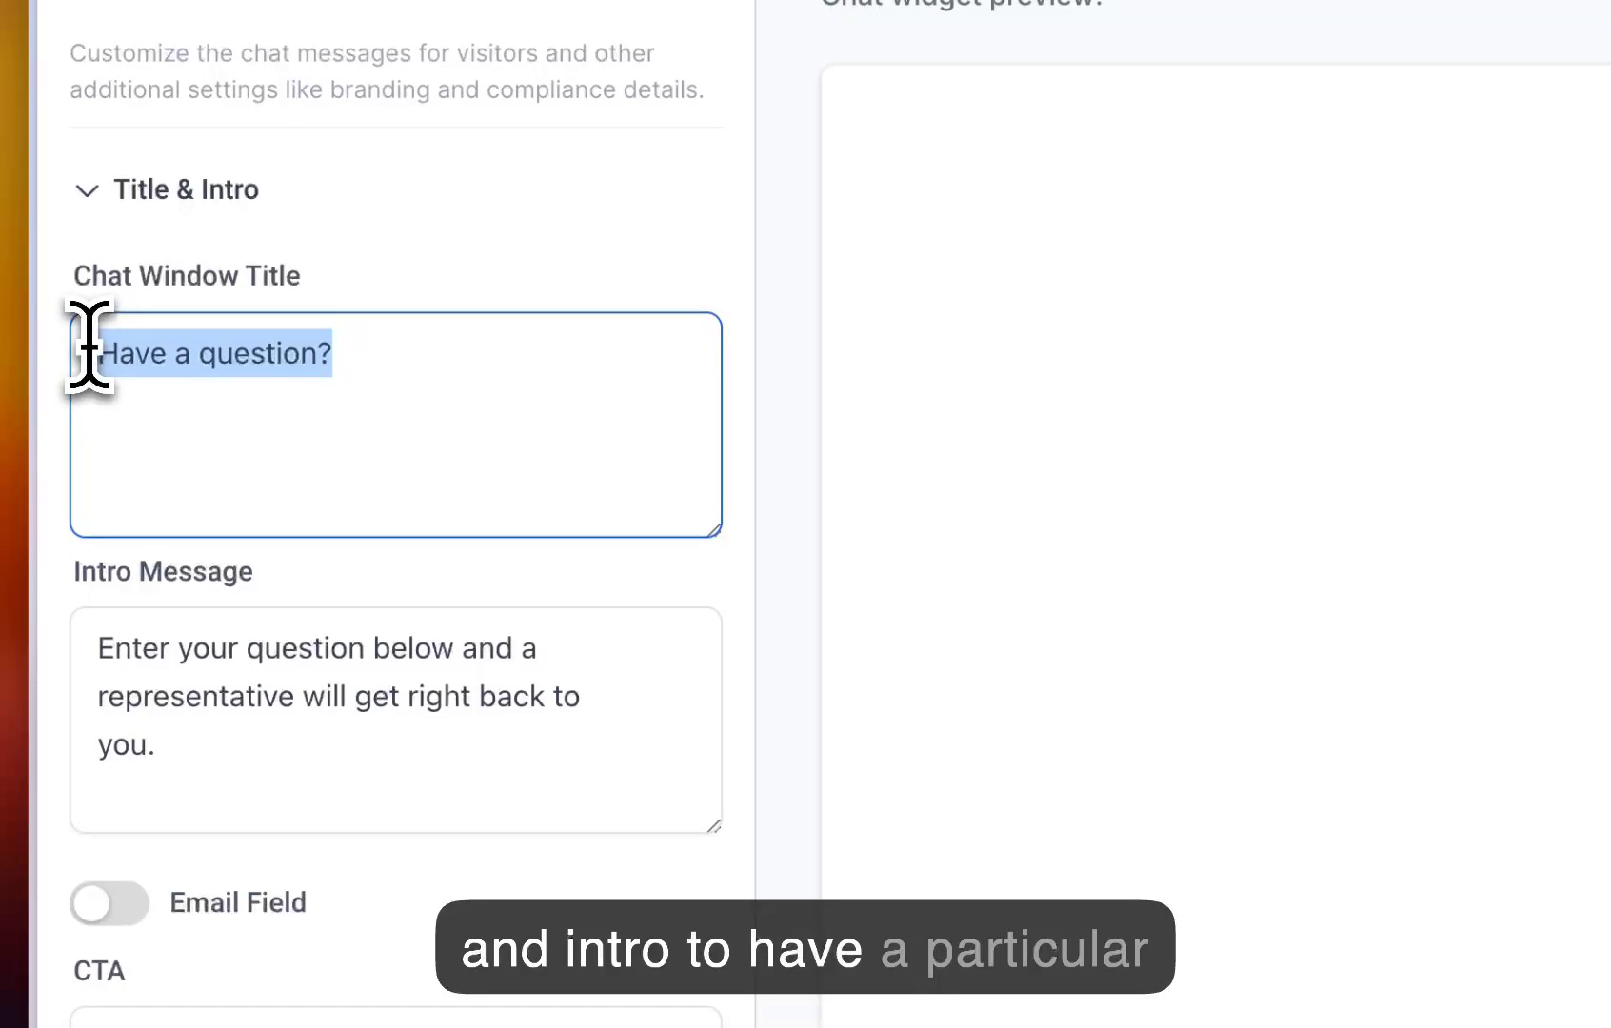
left_click_drag(219, 769, 96, 638)
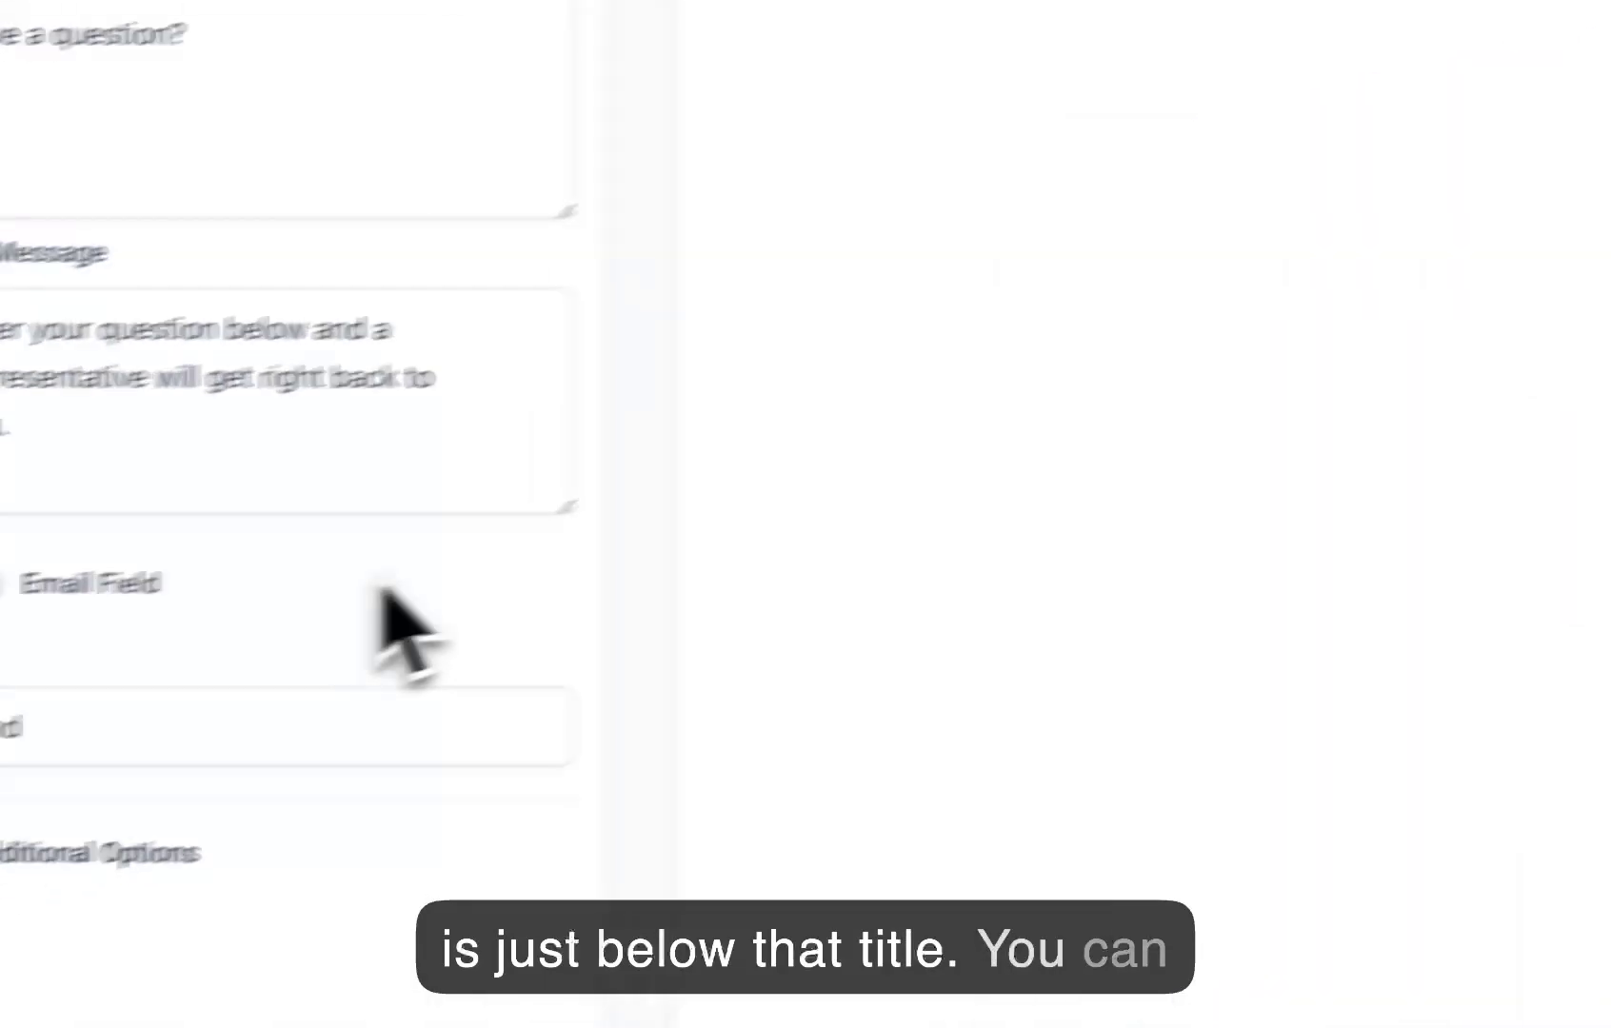
- Enable the email field in the chat form and set the CTA button text to "Submit"
left_click(74, 595)
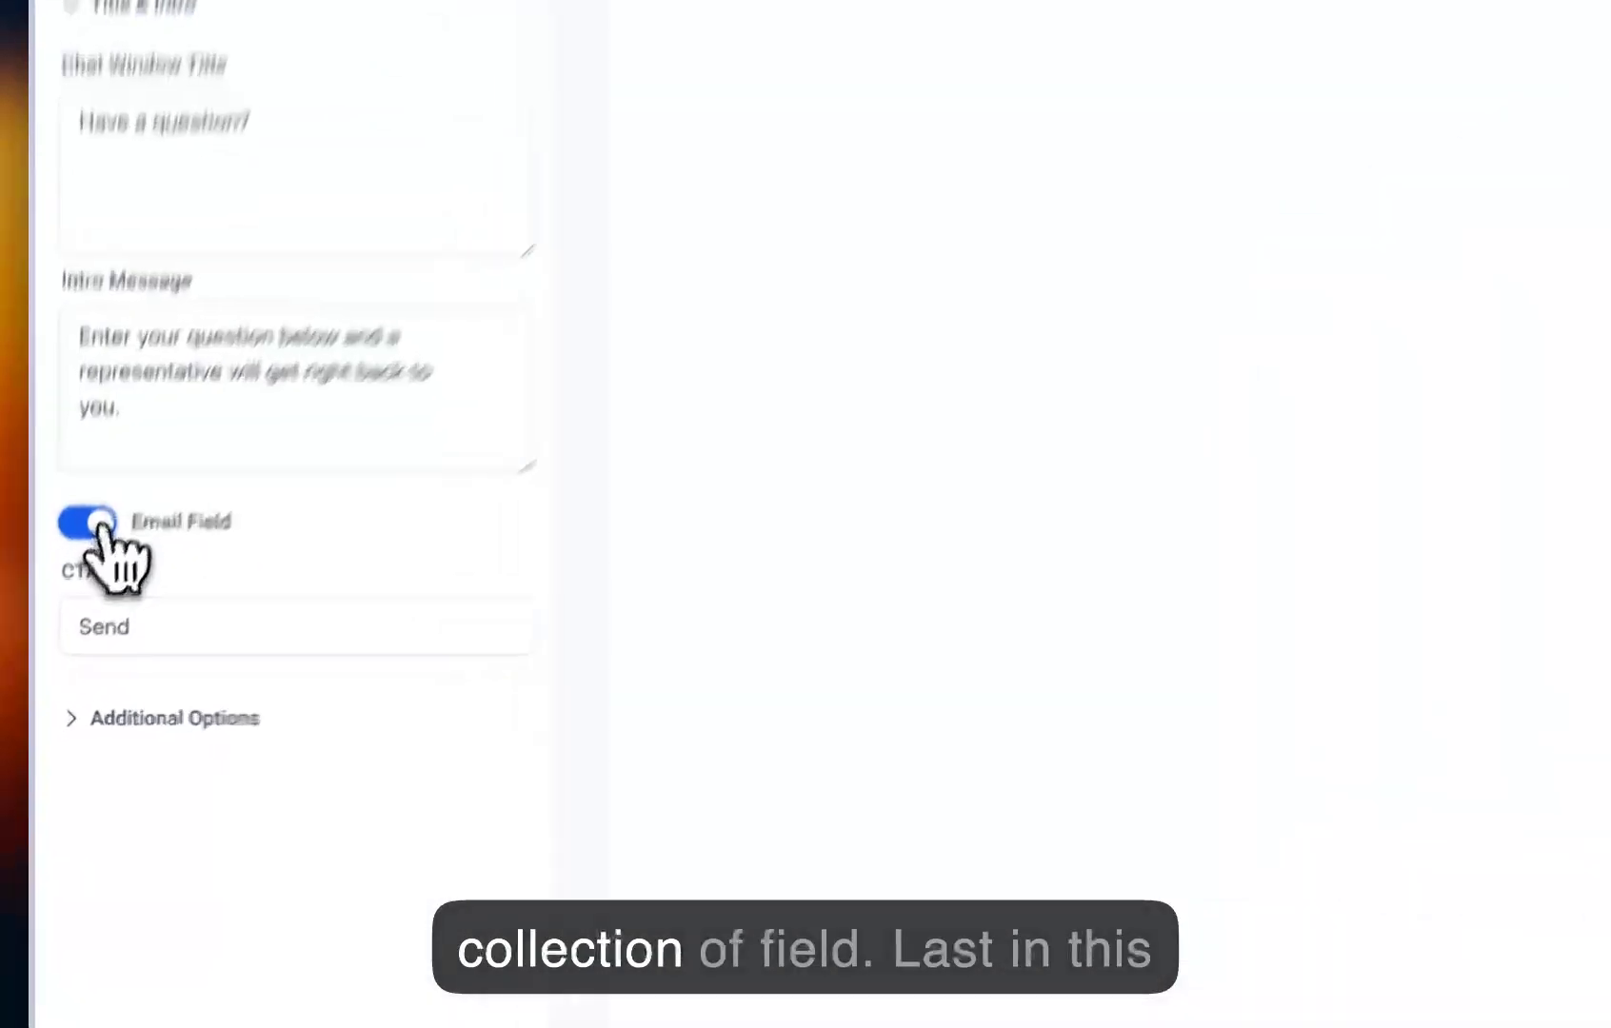
left_click(207, 585)
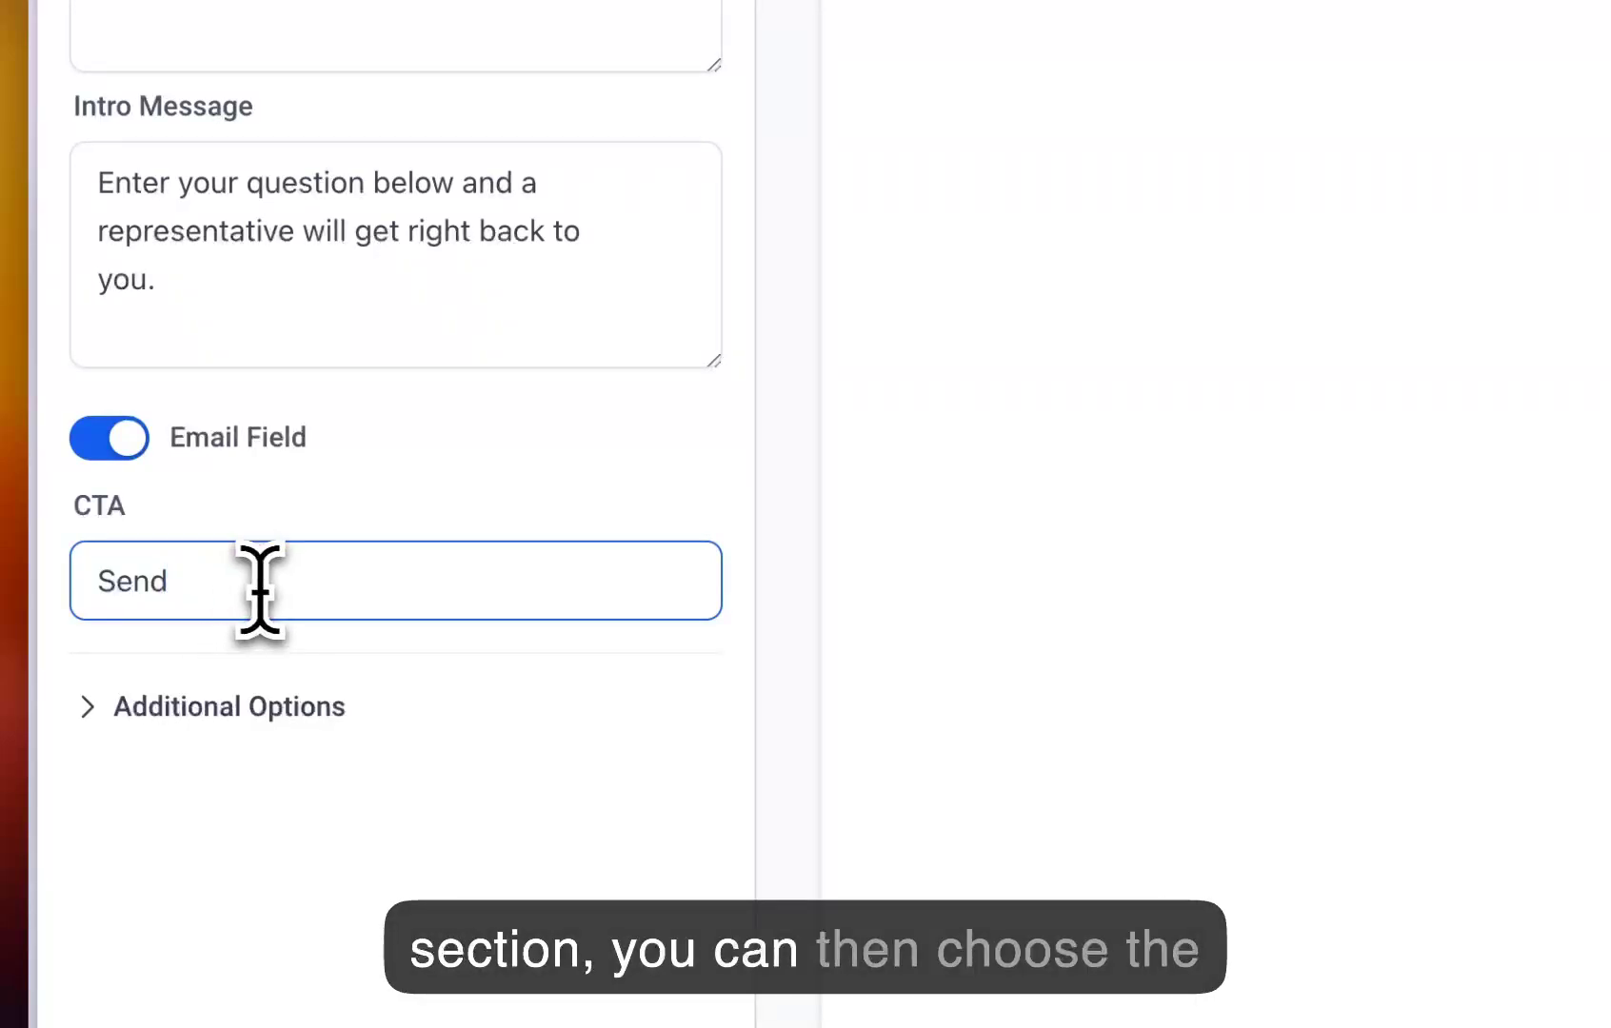
key("BackSpace")
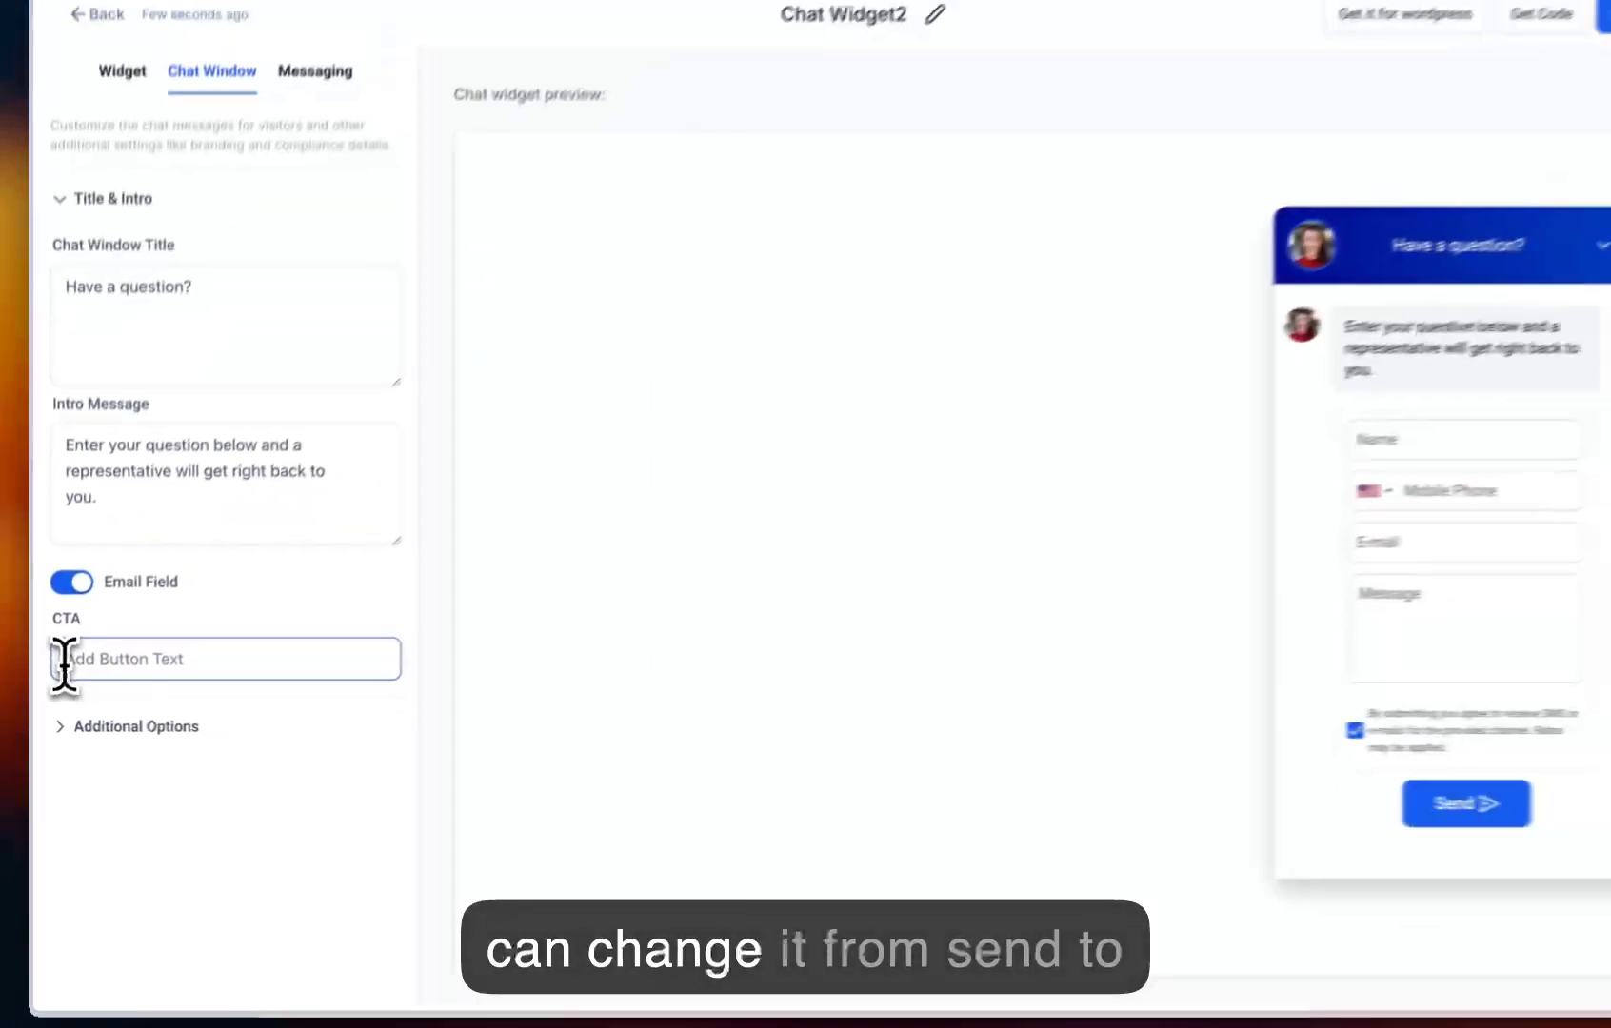
type("Submit")
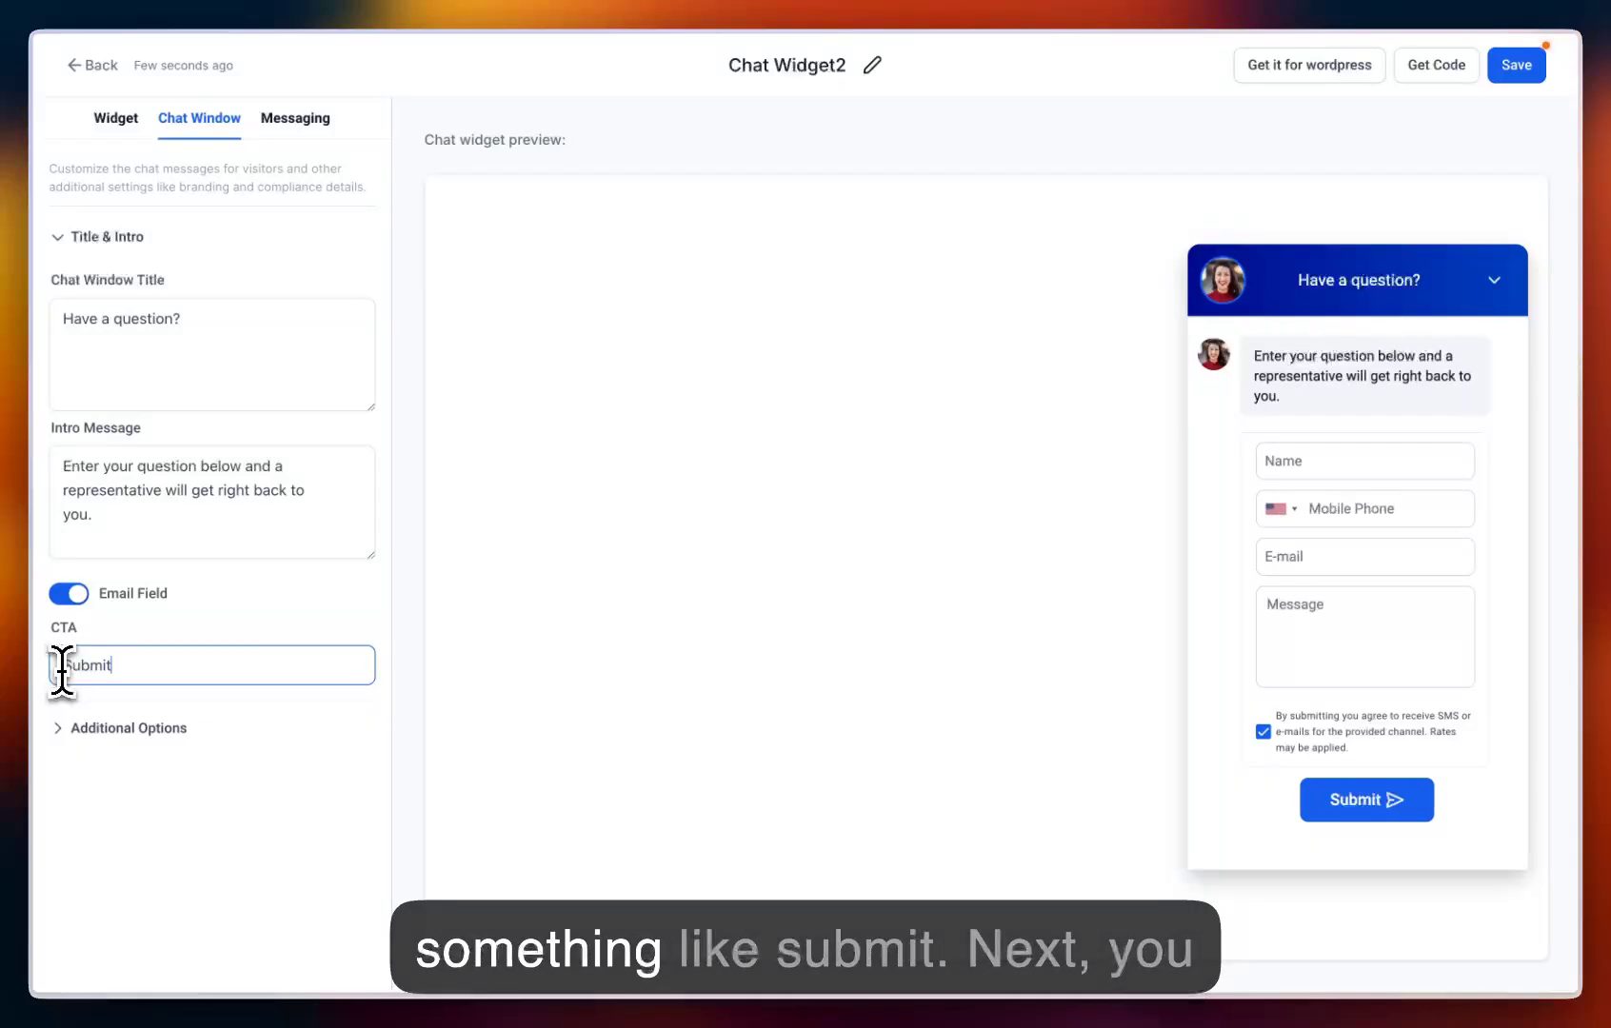
left_click(201, 619)
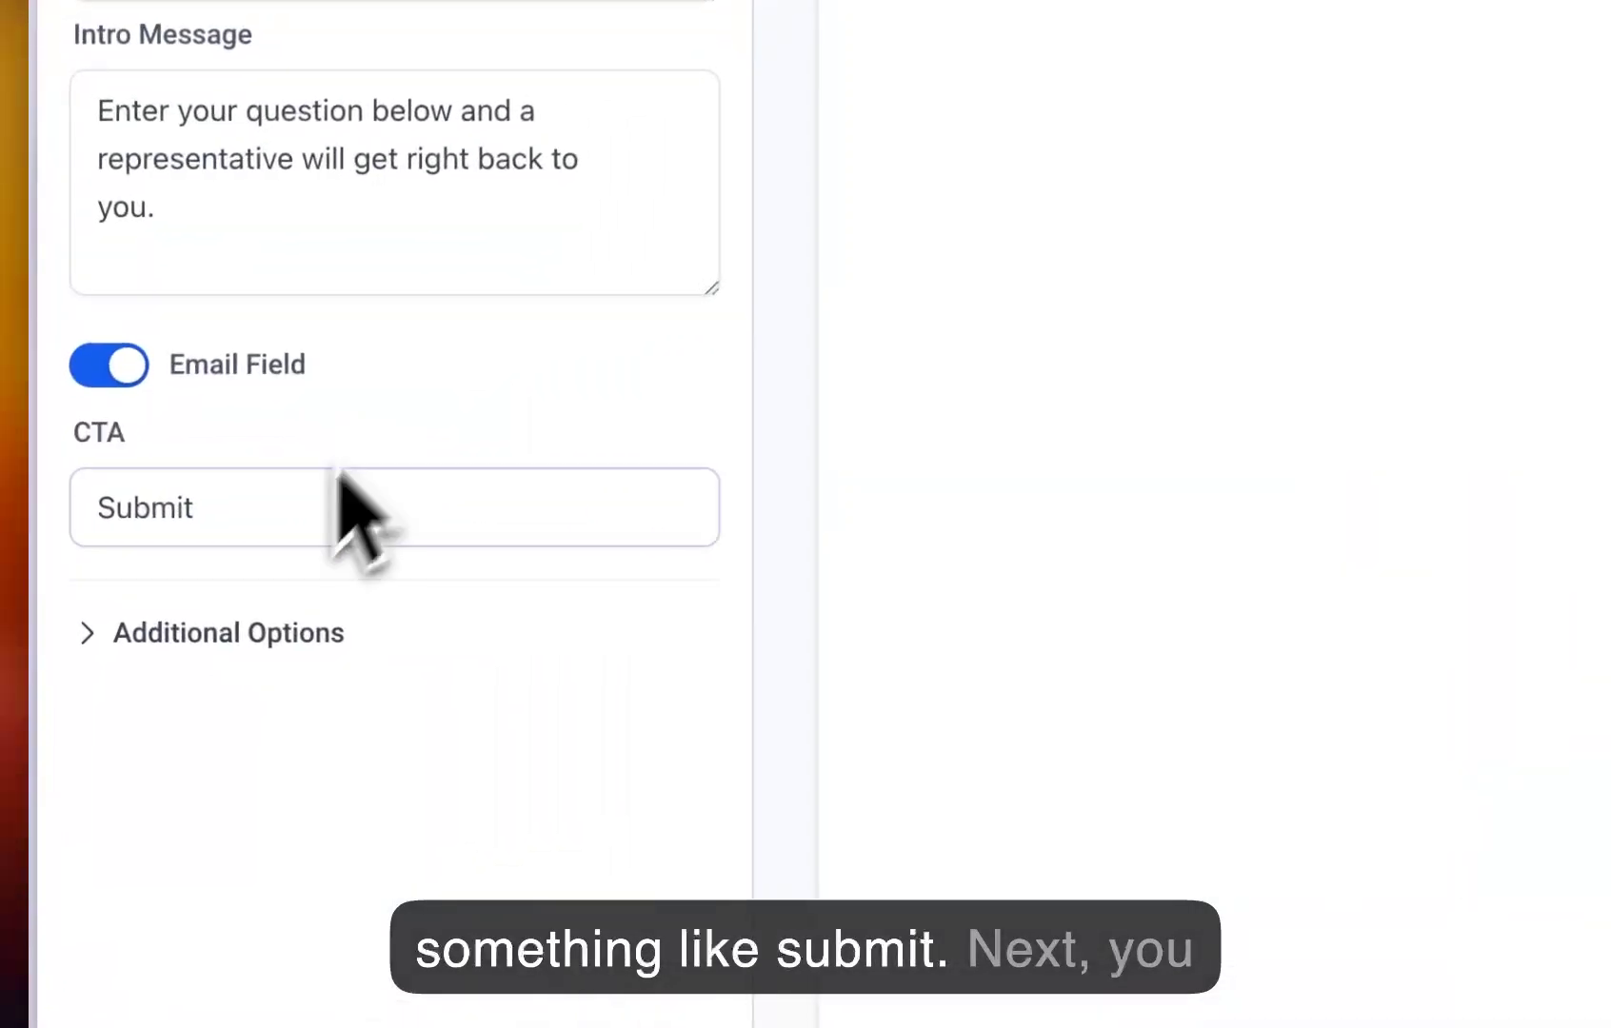
- Turn off Agency Branding in the chat window's additional options, review the legal message text, and save the widget
left_click(199, 635)
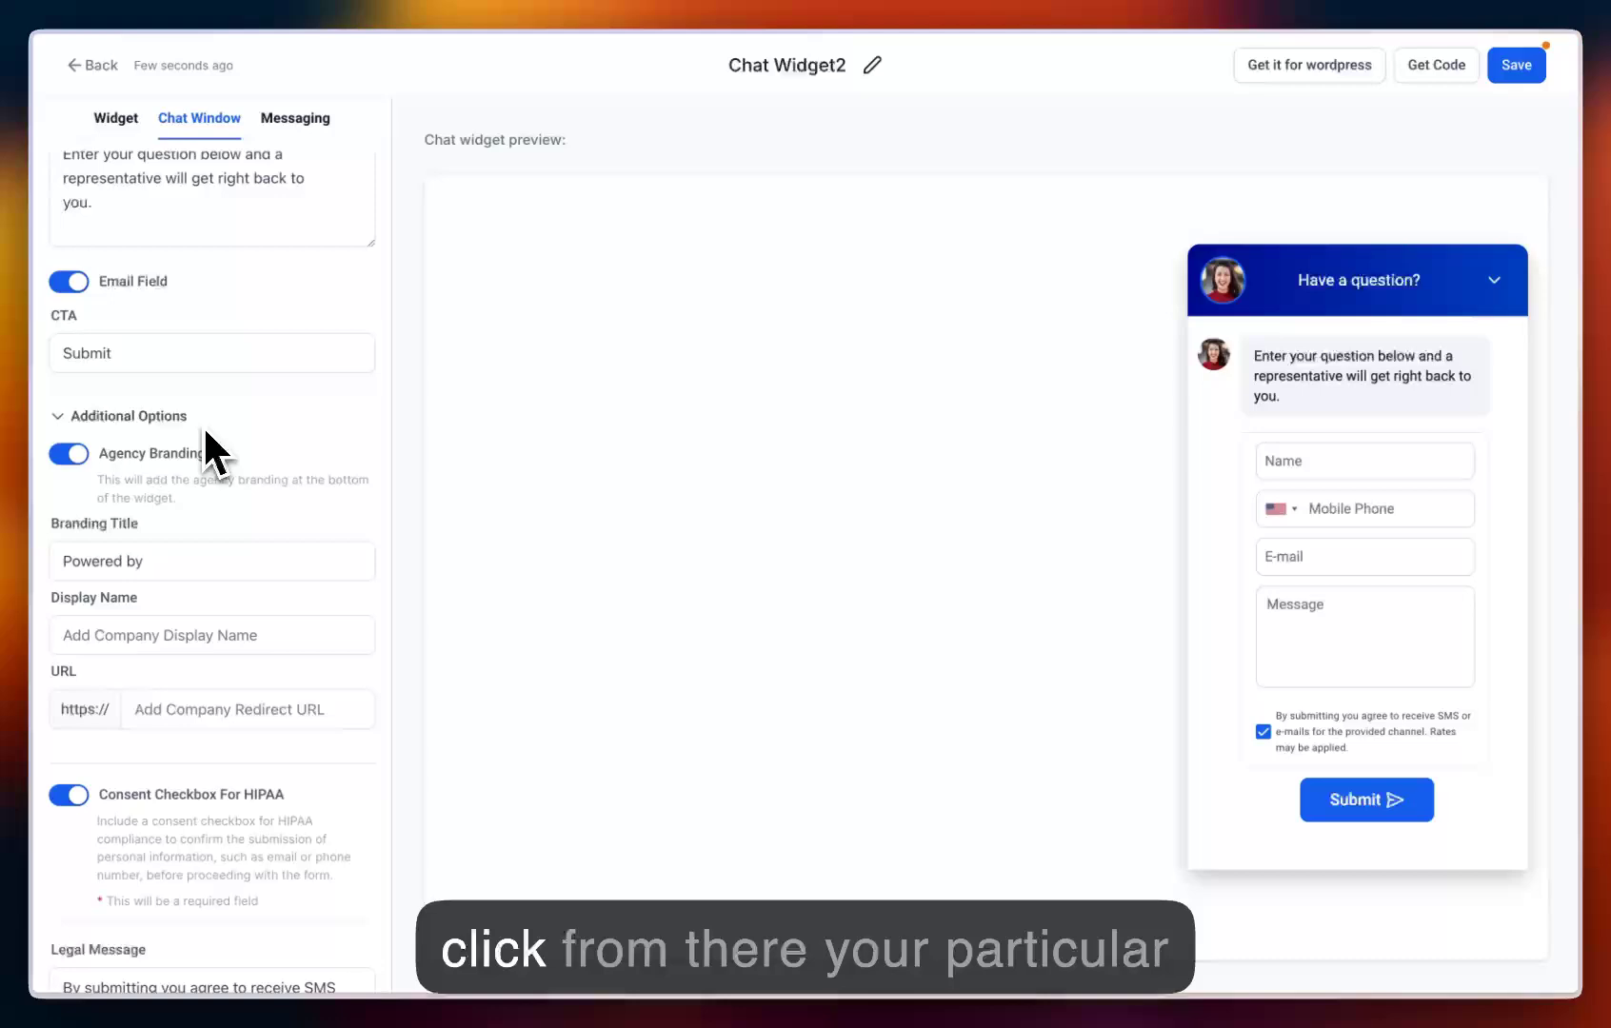
left_click(204, 438)
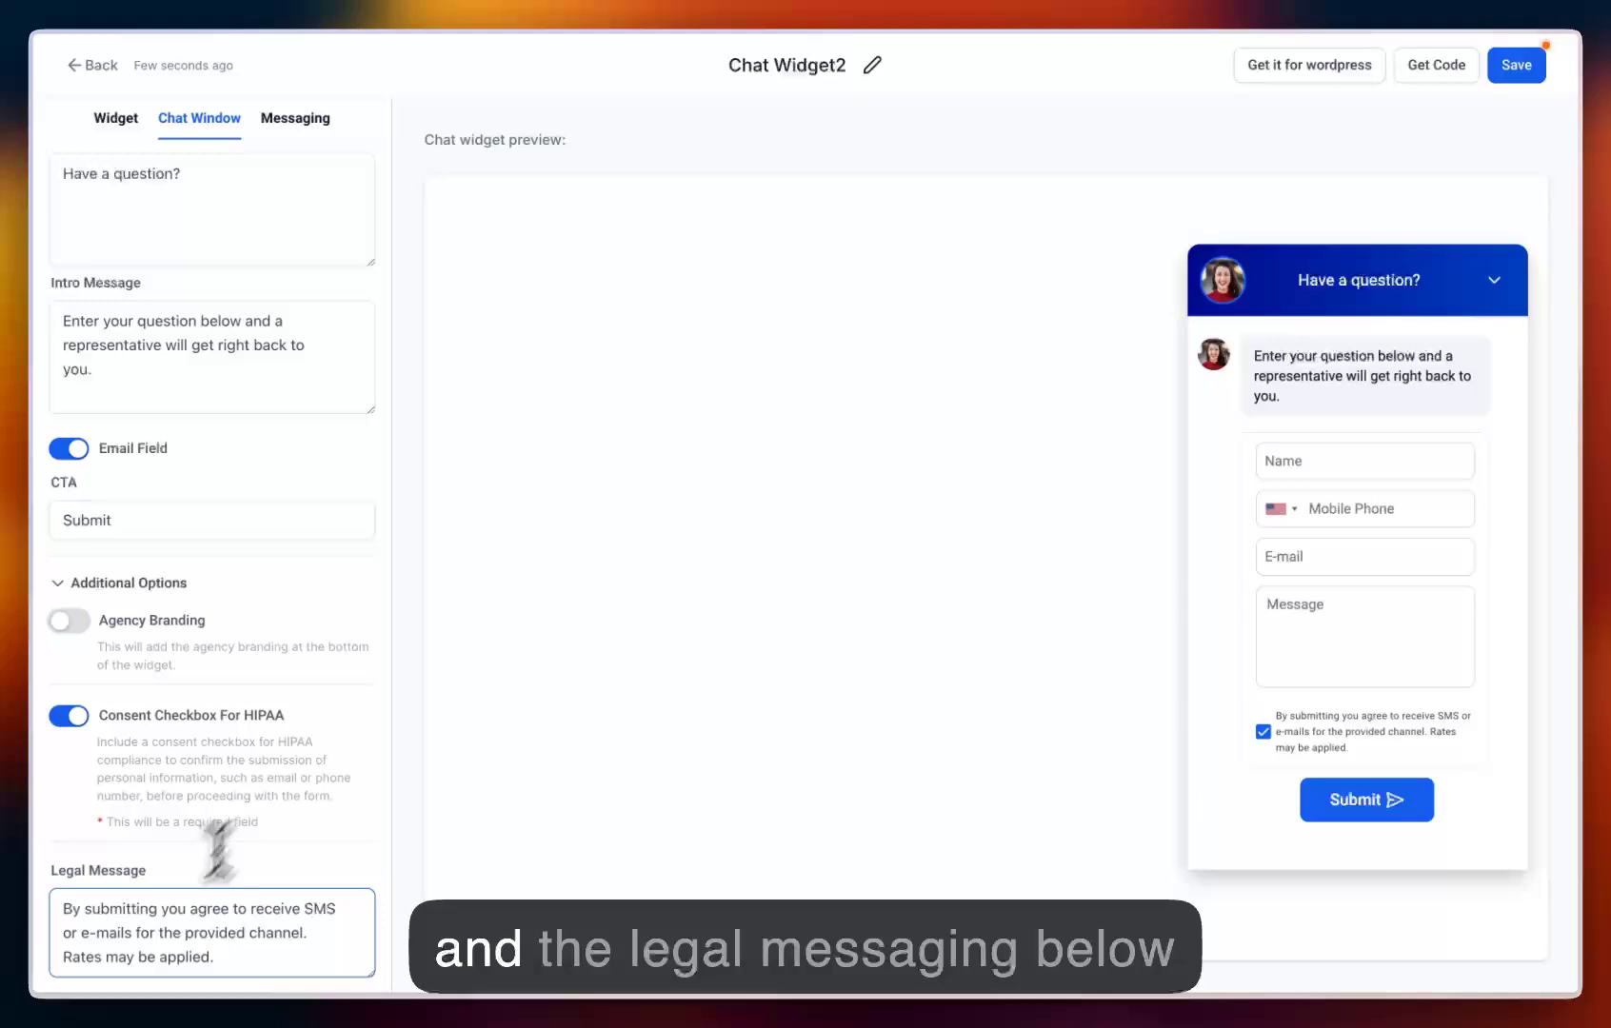
left_click_drag(59, 908, 242, 957)
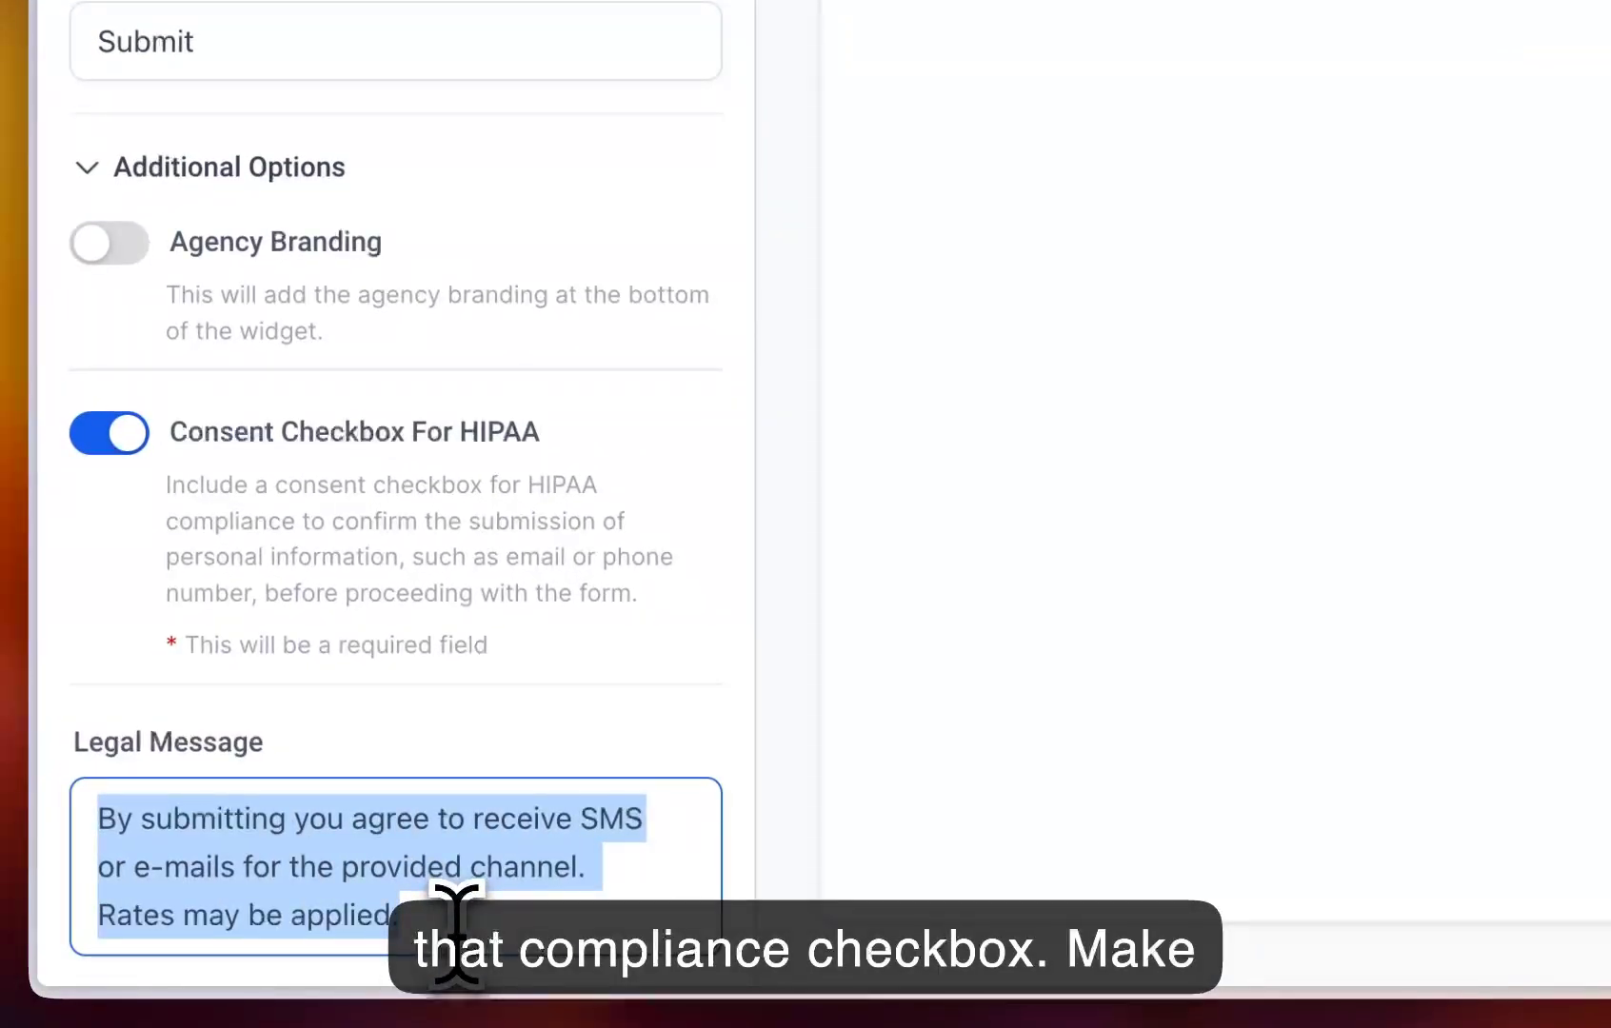
left_click(1463, 86)
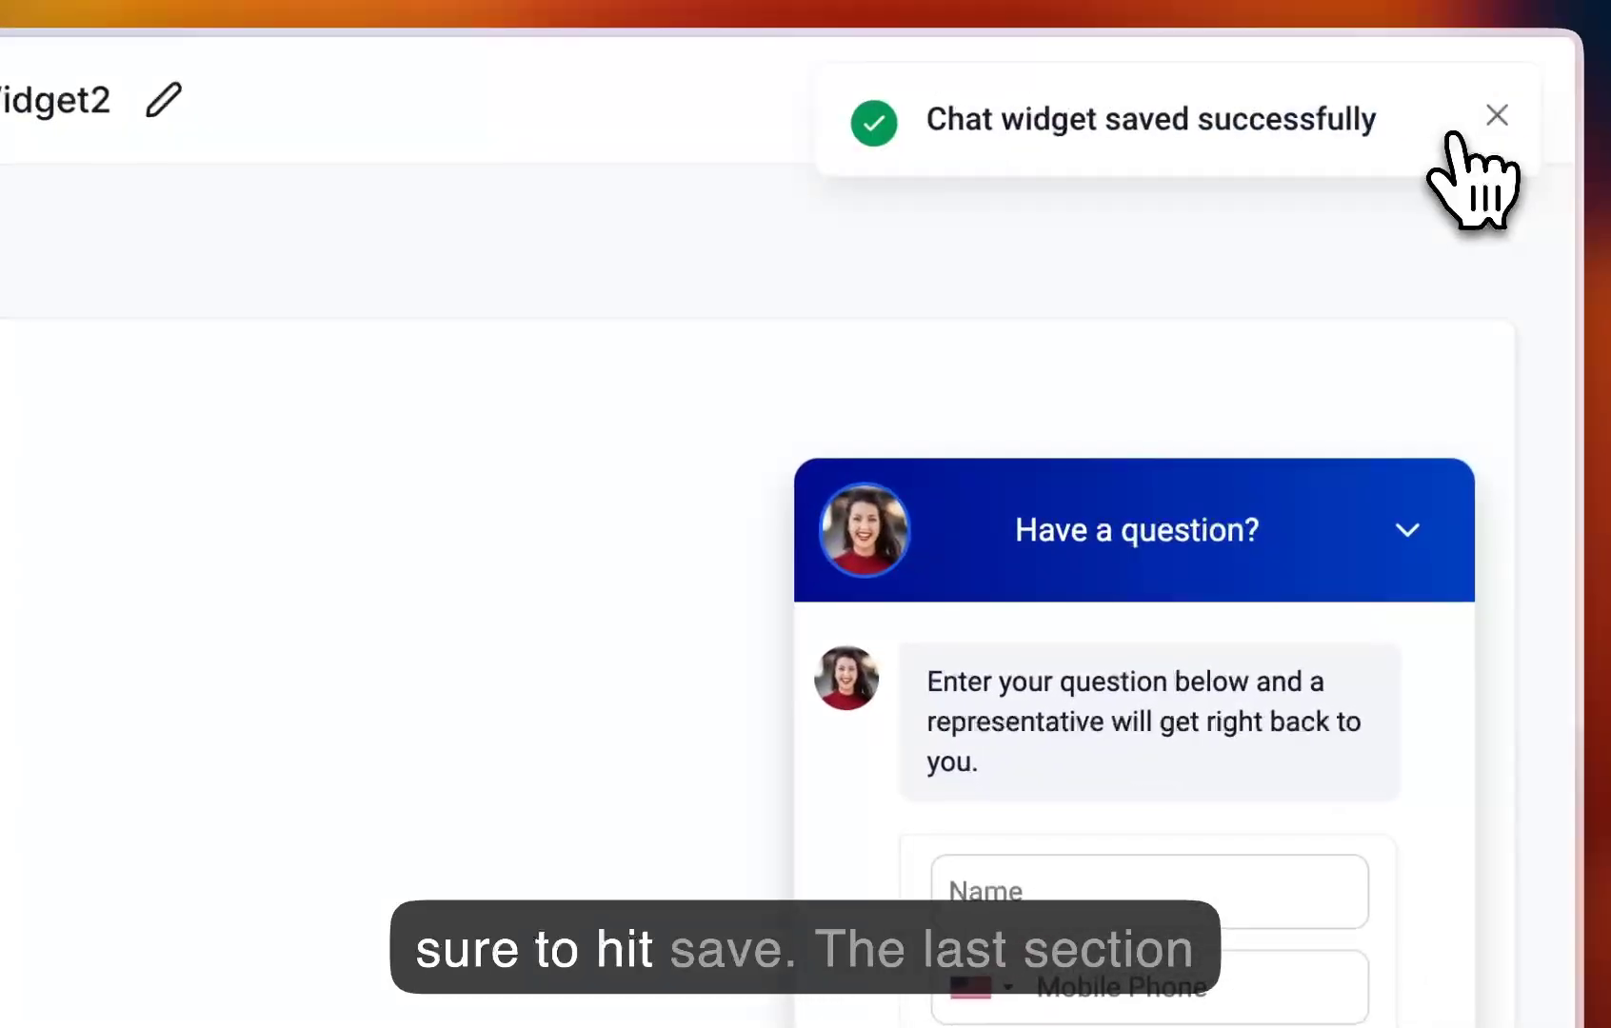
- Open the messaging acknowledgement settings and set the acknowledgement icon to the circled check mark
left_click(451, 219)
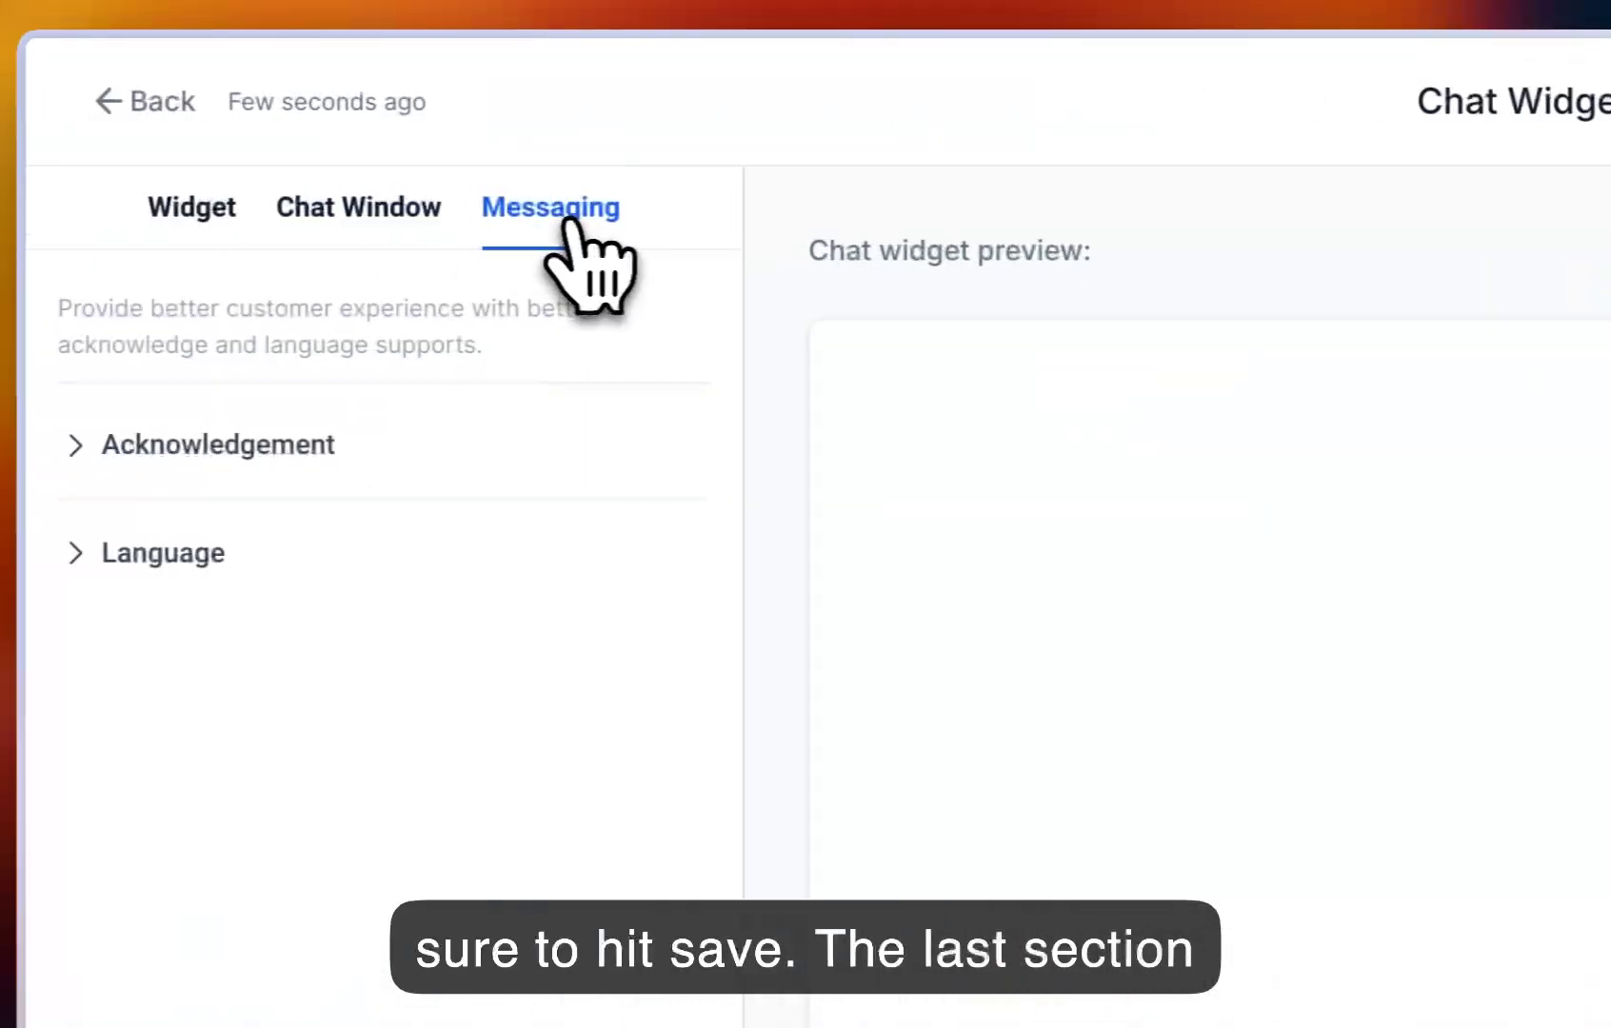
left_click(476, 449)
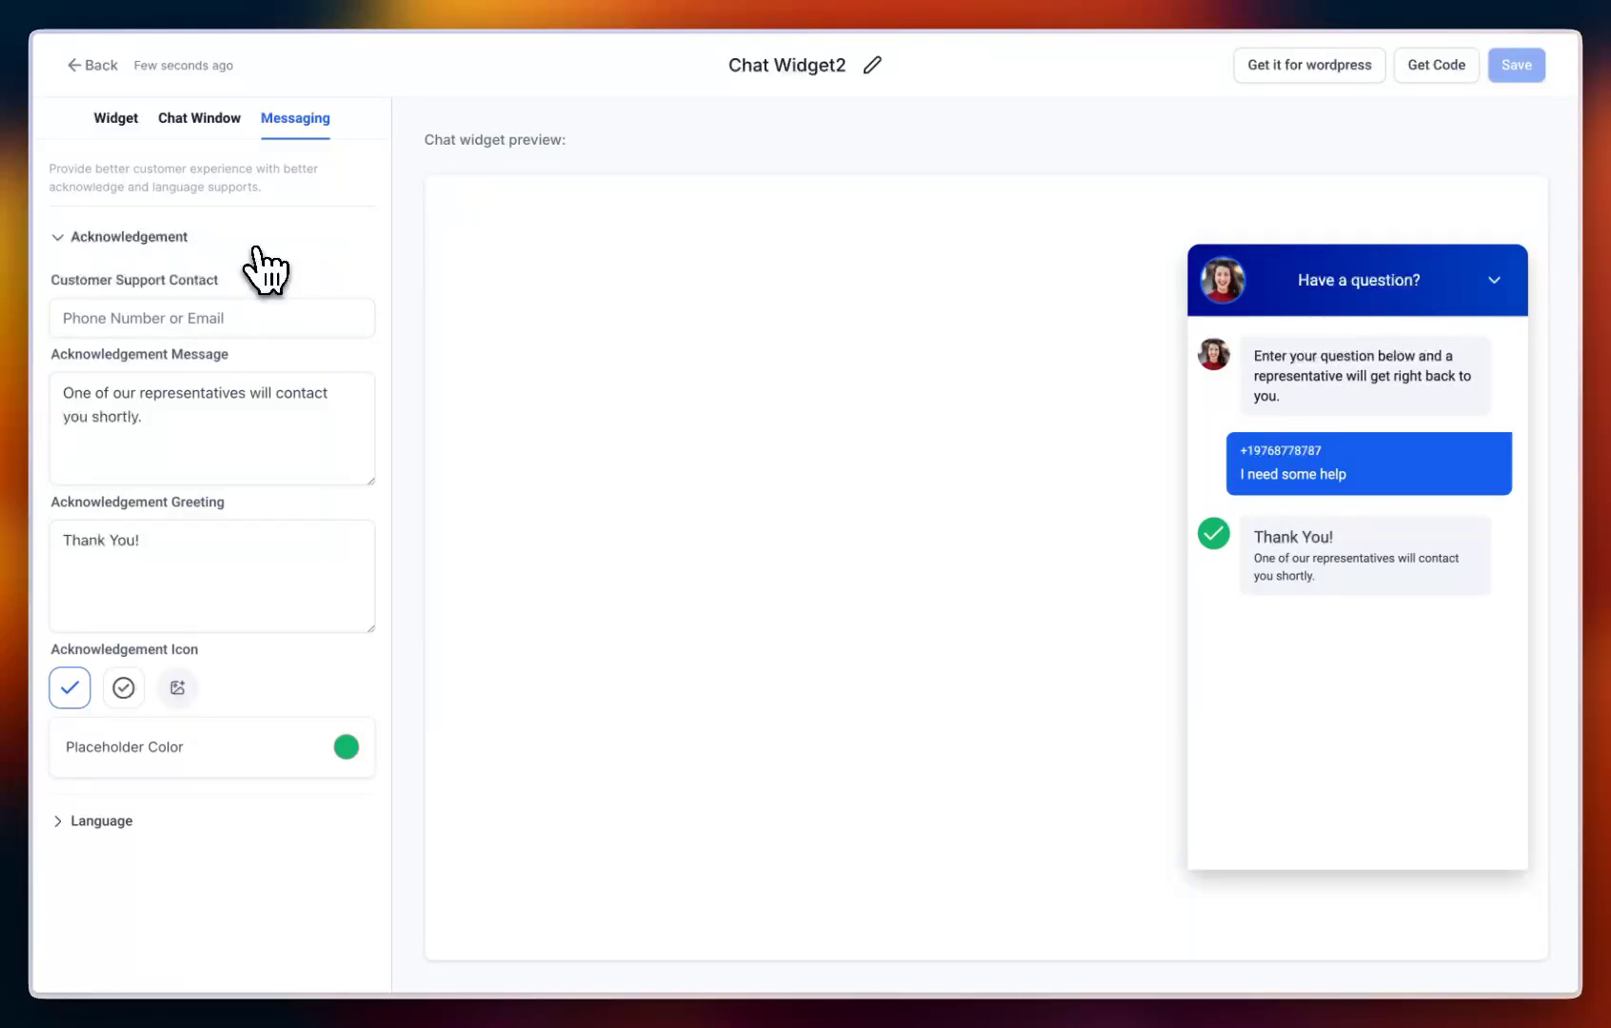
left_click(207, 312)
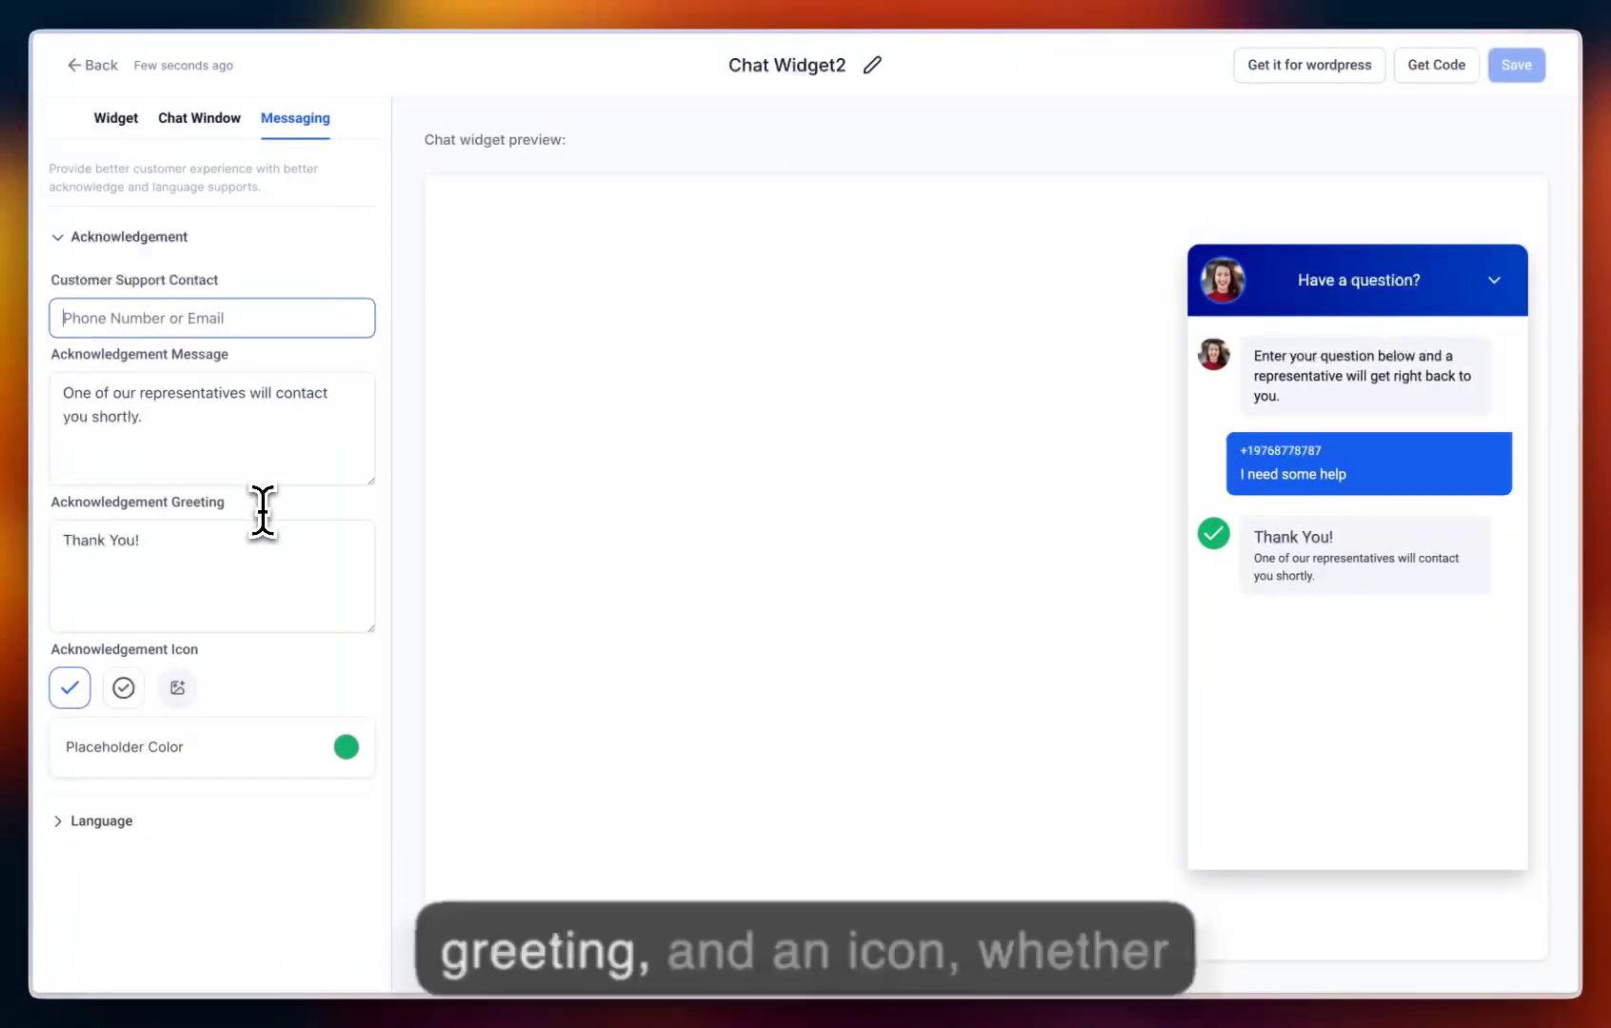
left_click(122, 688)
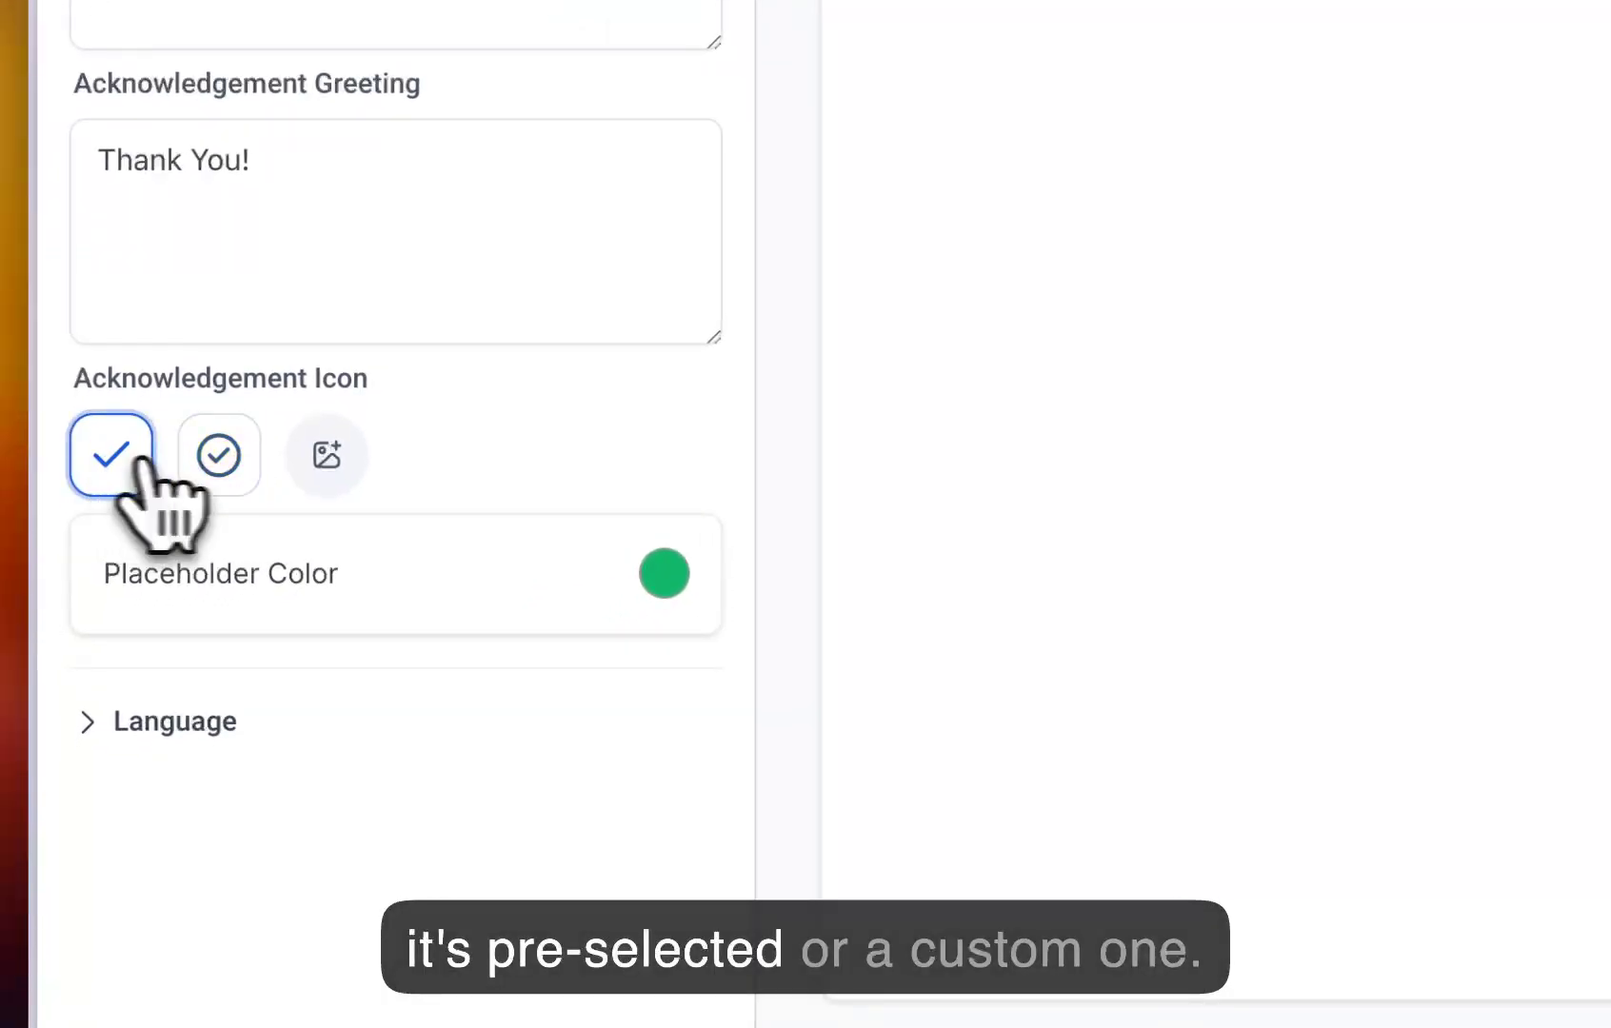
left_click(221, 461)
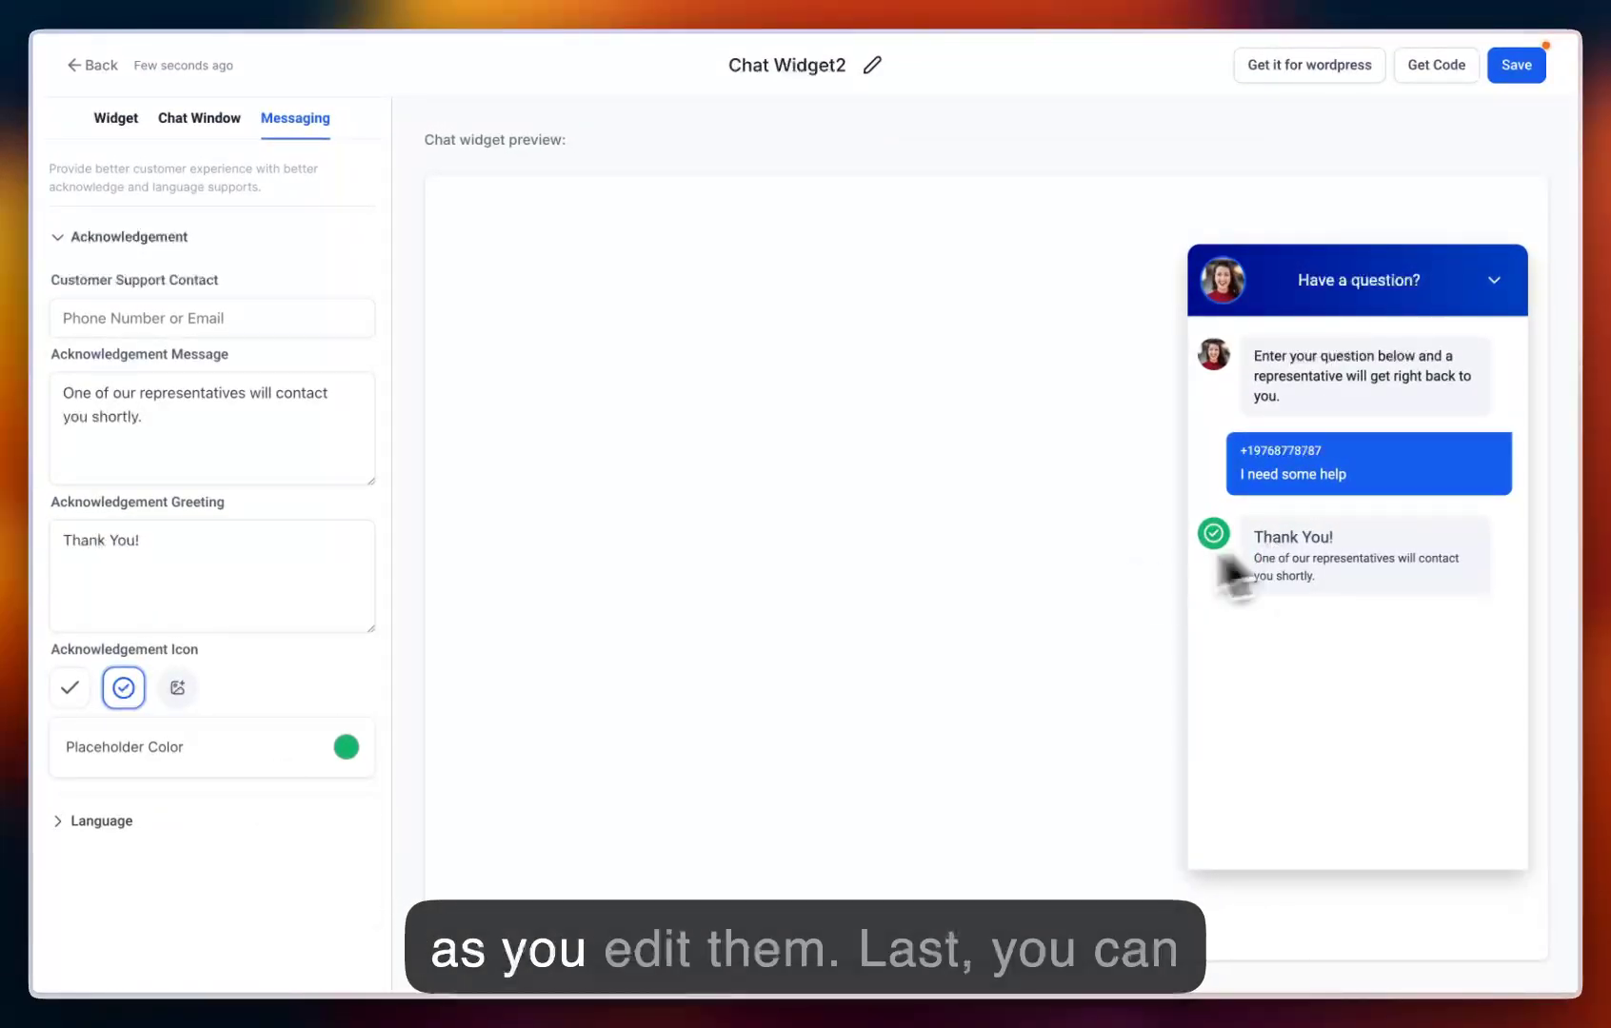
- Expand the Language settings, rename the chat widget as "Test", and save it
left_click(103, 821)
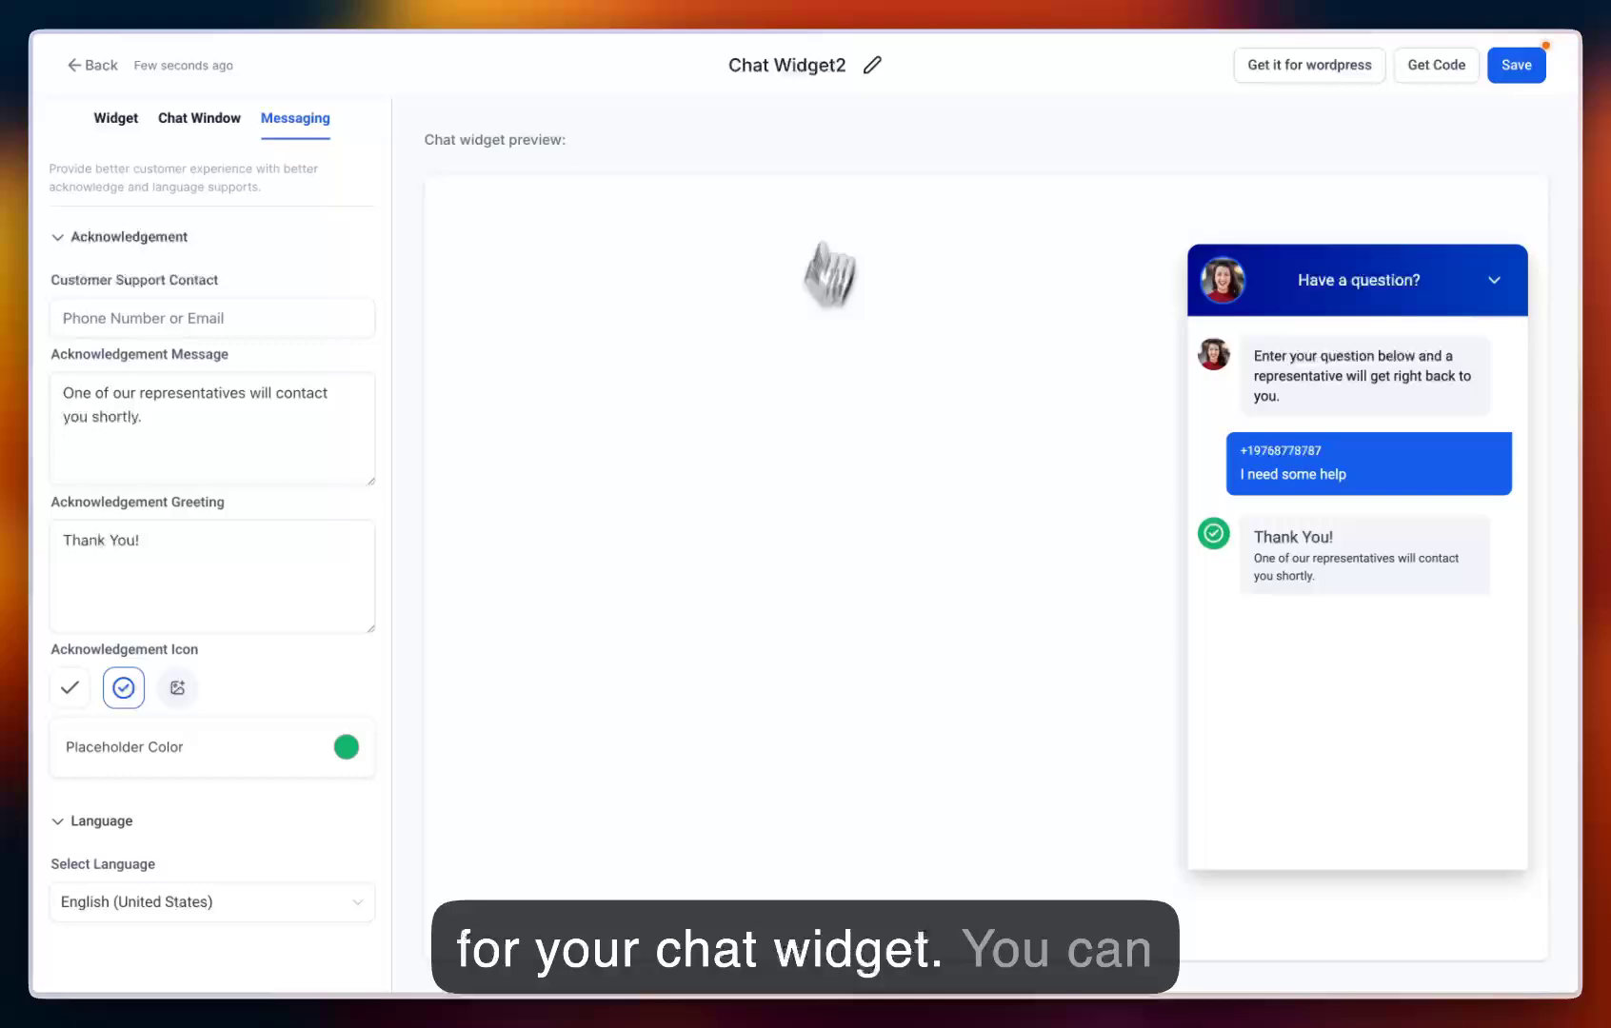
left_click(780, 65)
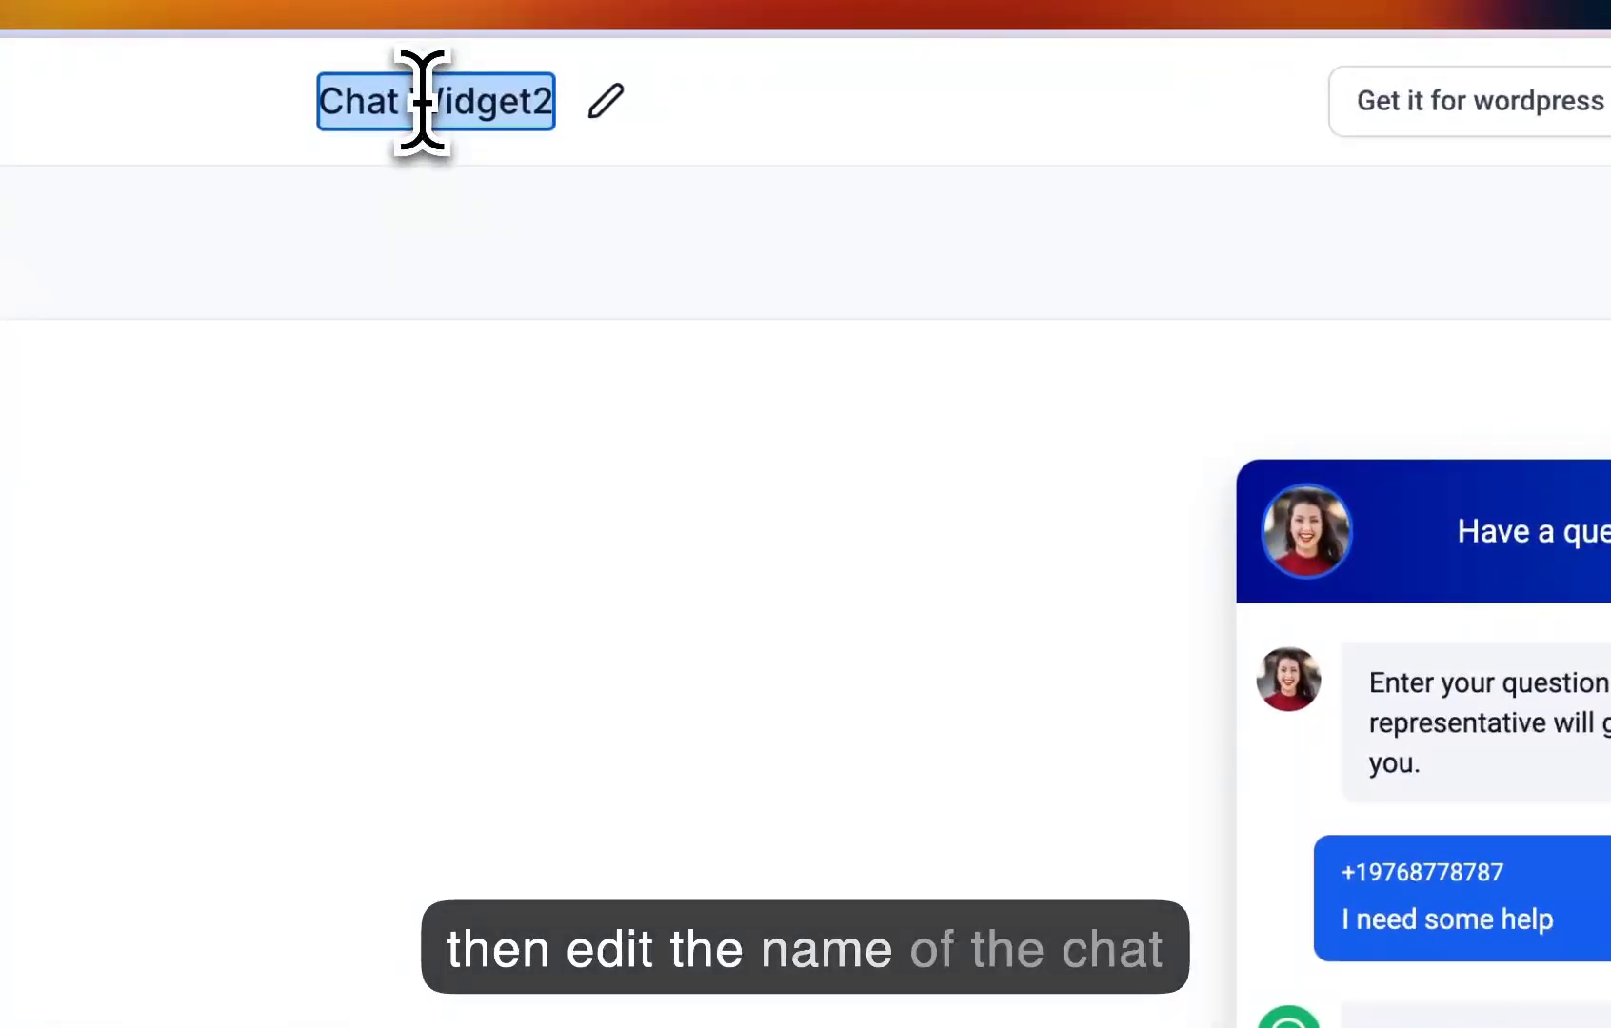
type("Test")
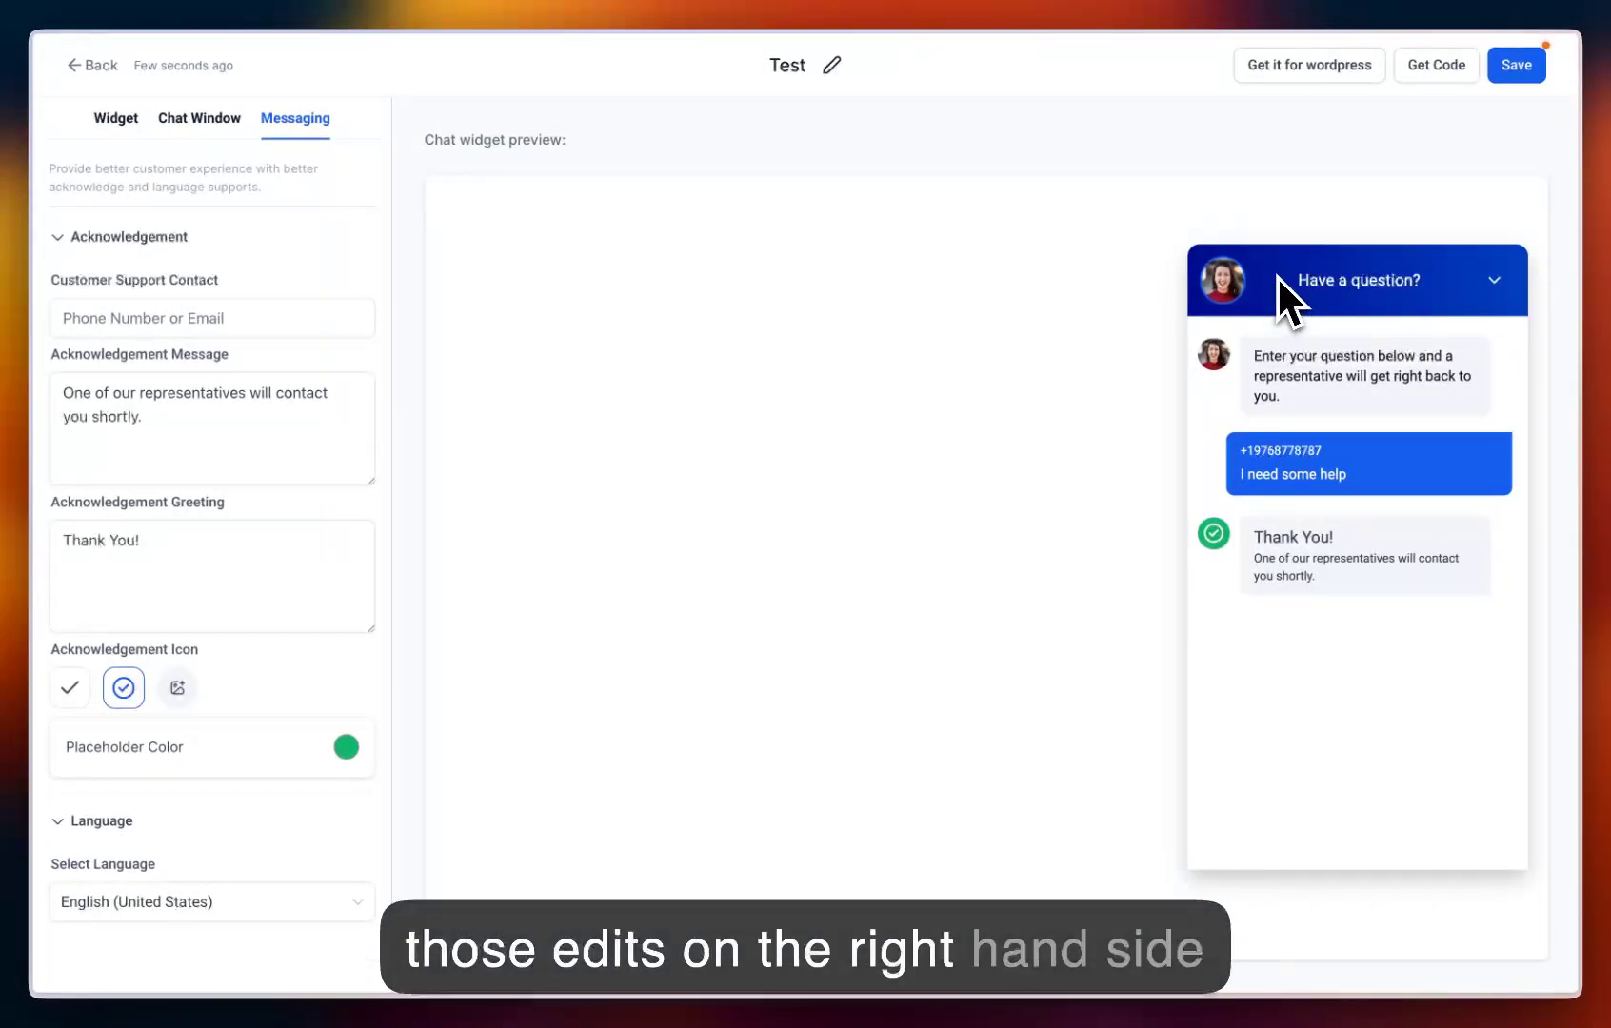
left_click(1515, 65)
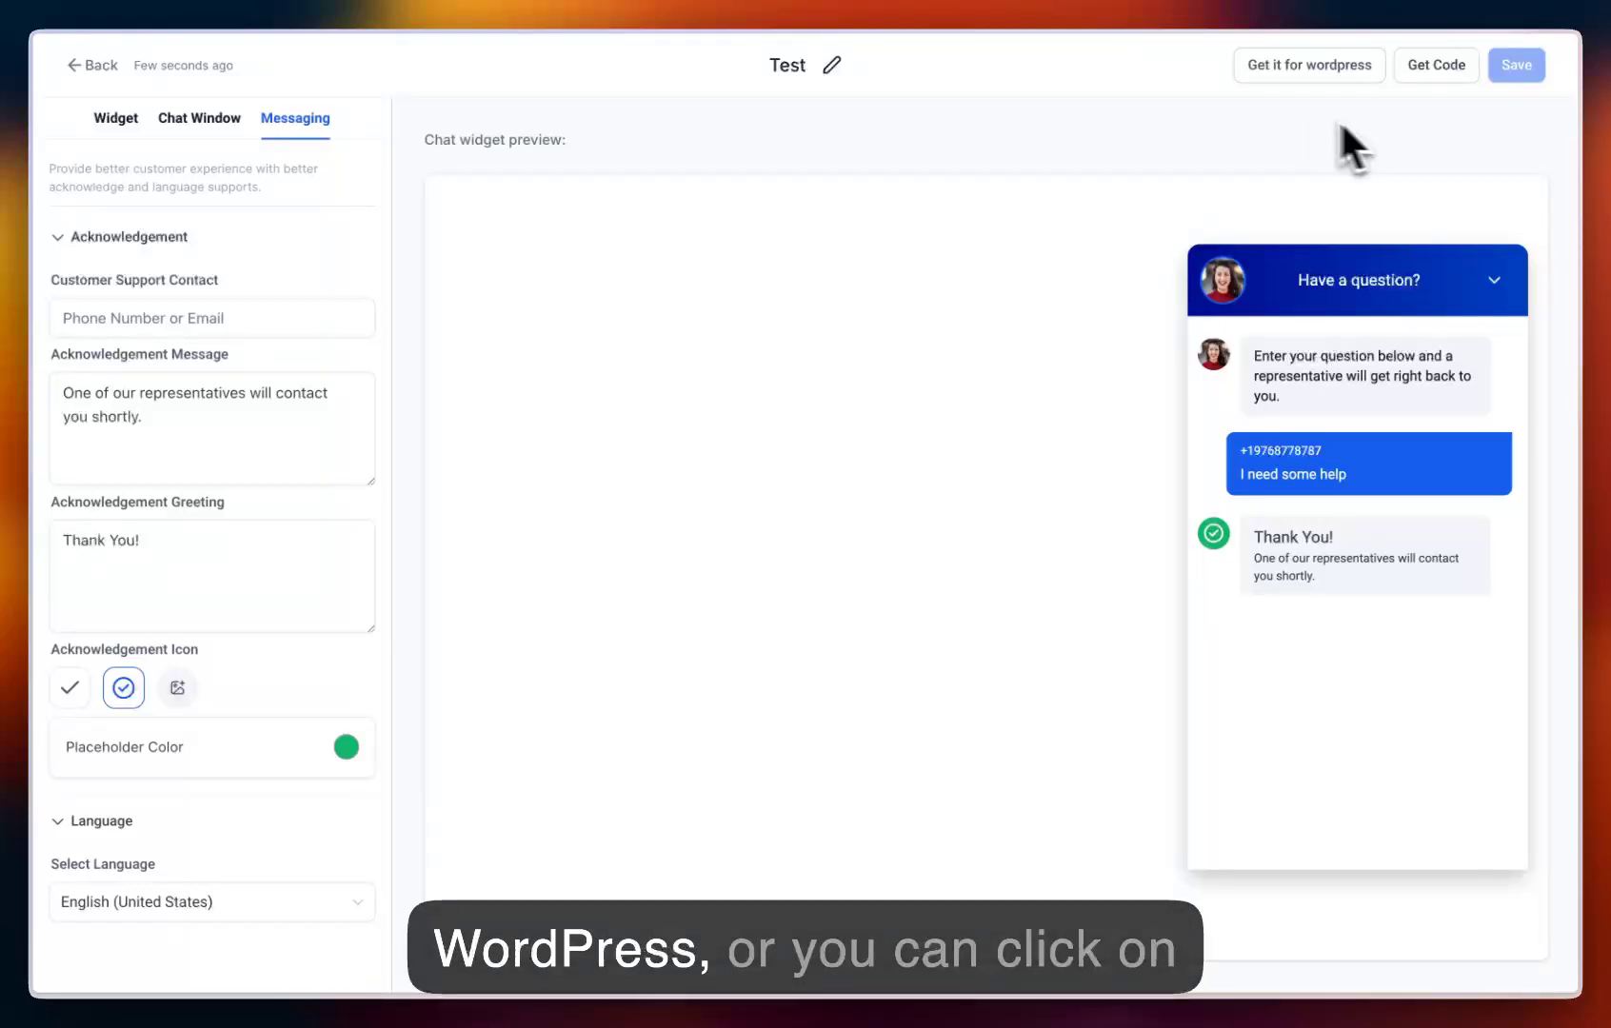
- View the widget's embed code in both the Via Code and Via GTM versions, and close the code dialog
left_click(1445, 73)
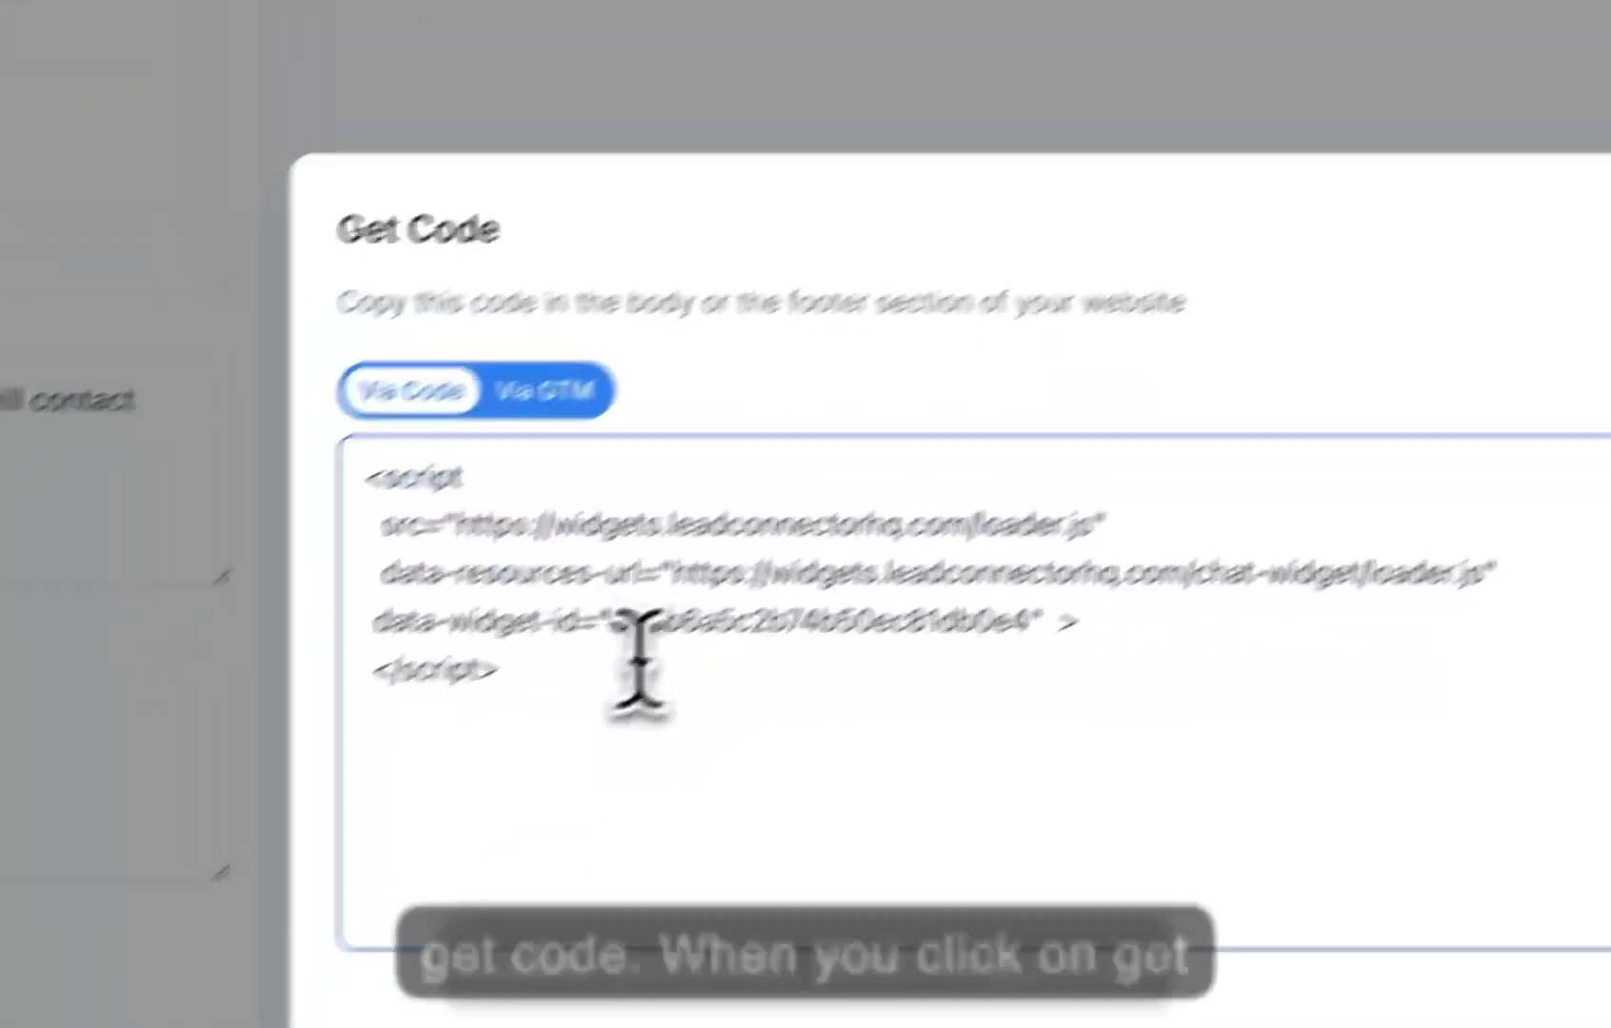
left_click_drag(560, 694, 339, 469)
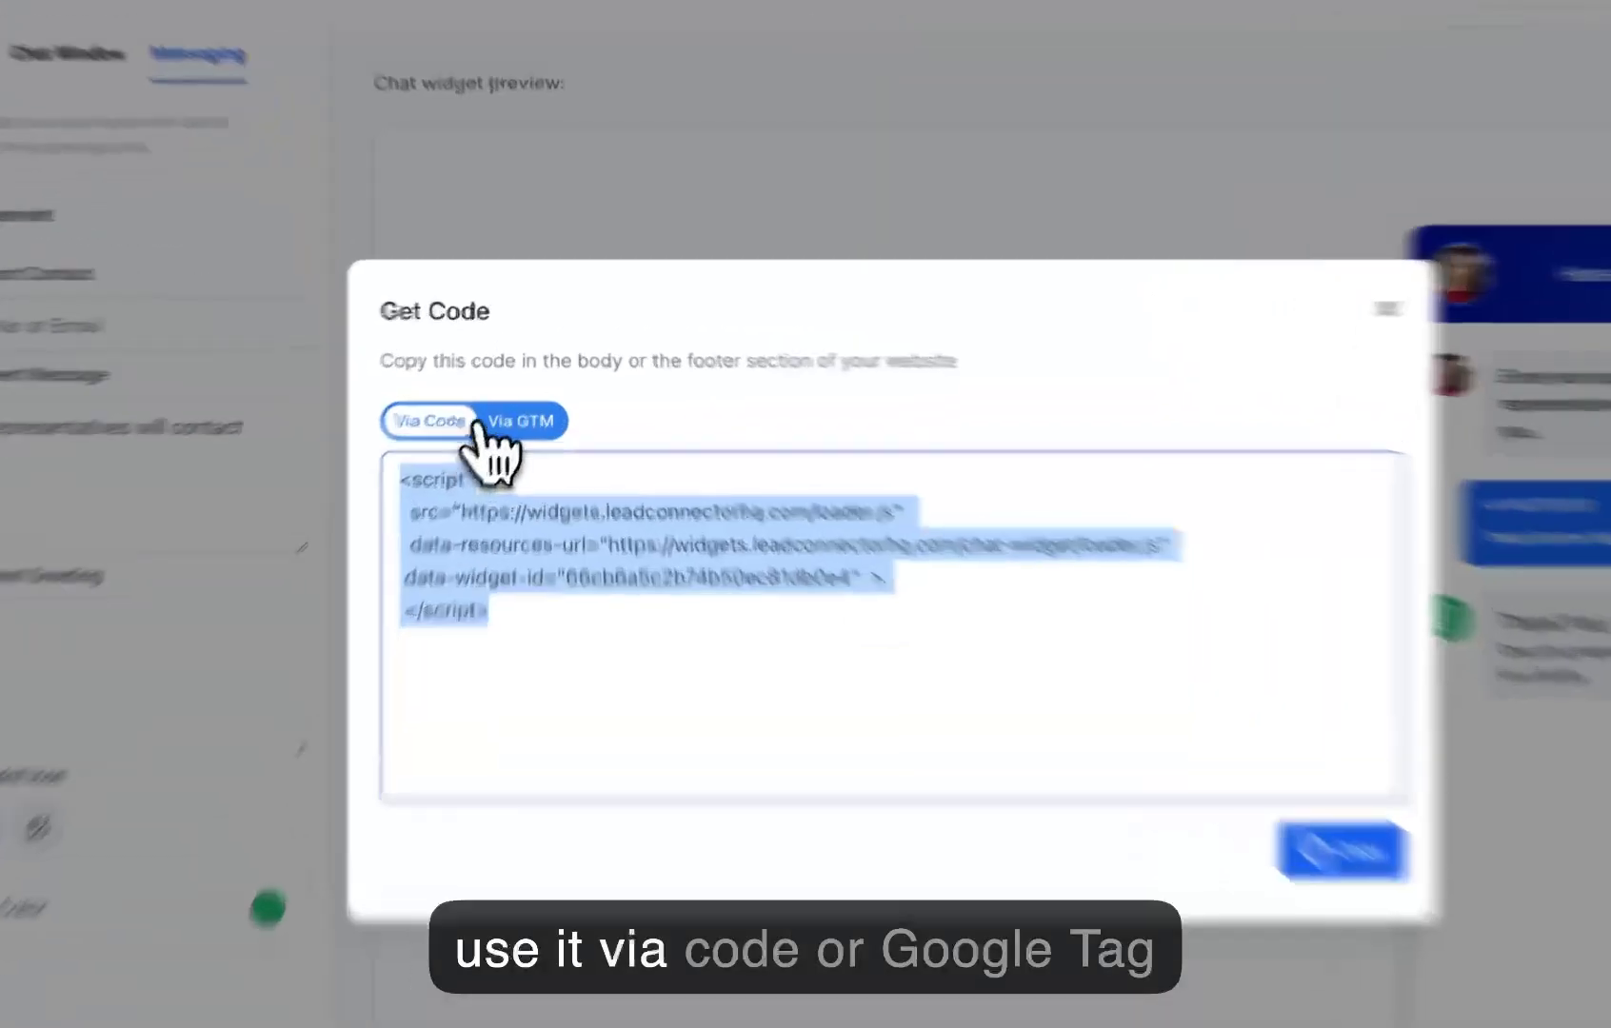
left_click(488, 389)
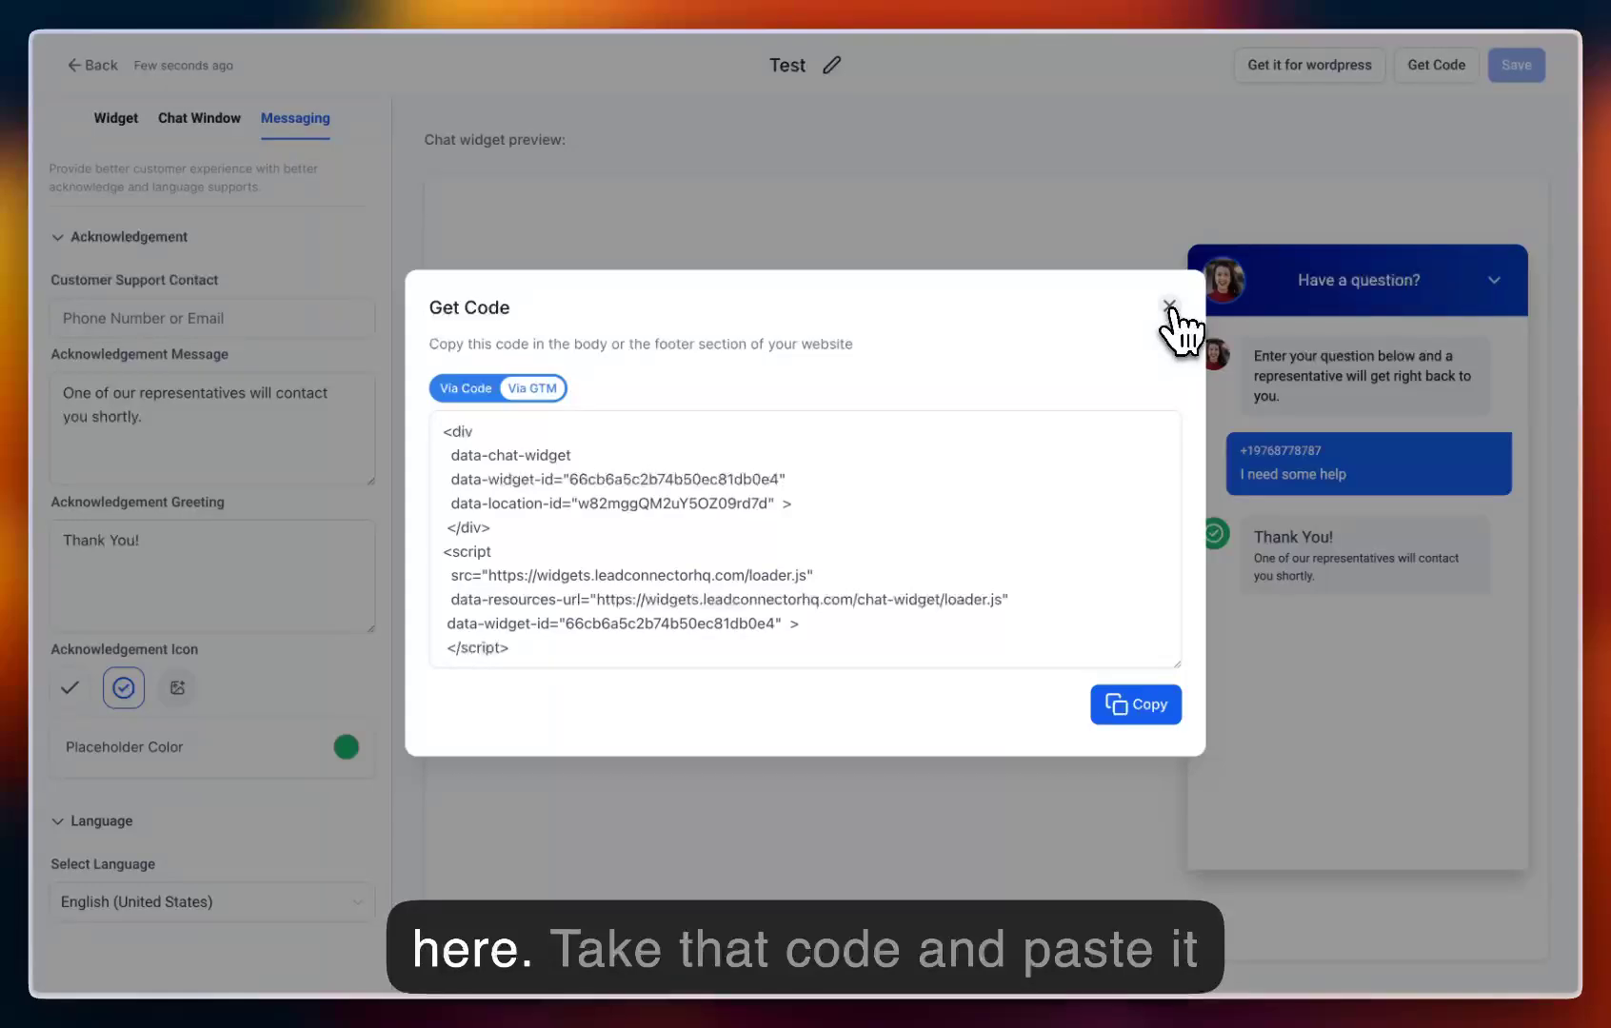
left_click(1169, 306)
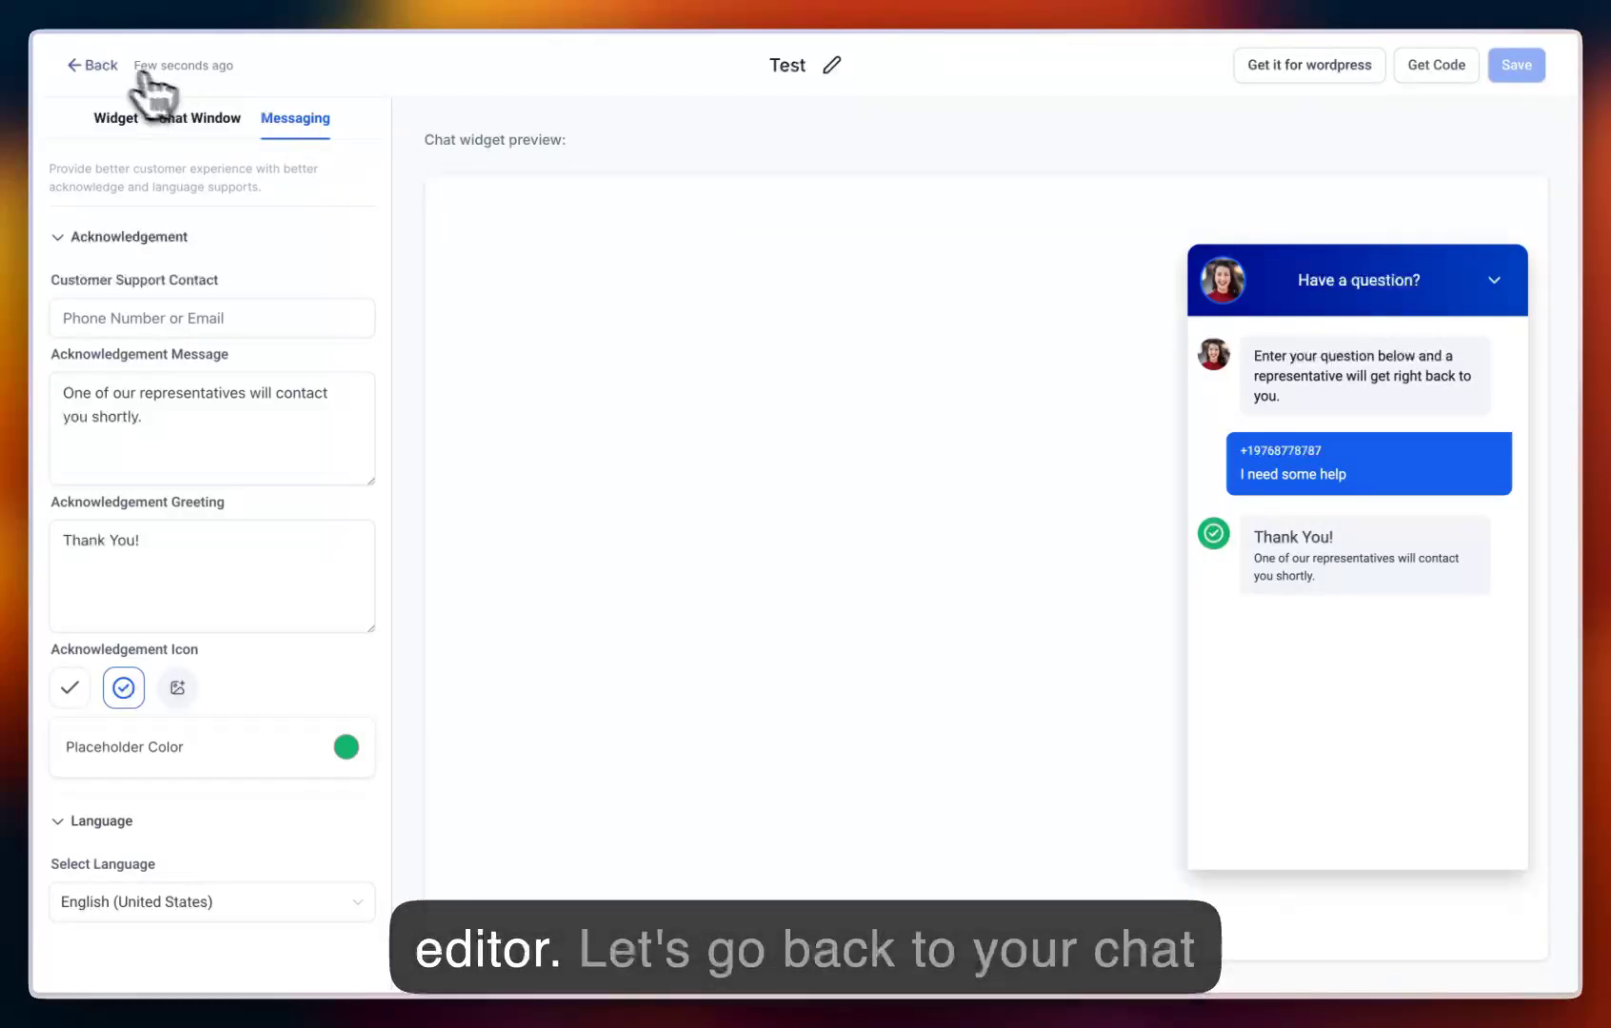
- Return to the chat widget list and create a new widget of the Live chat type
left_click(99, 66)
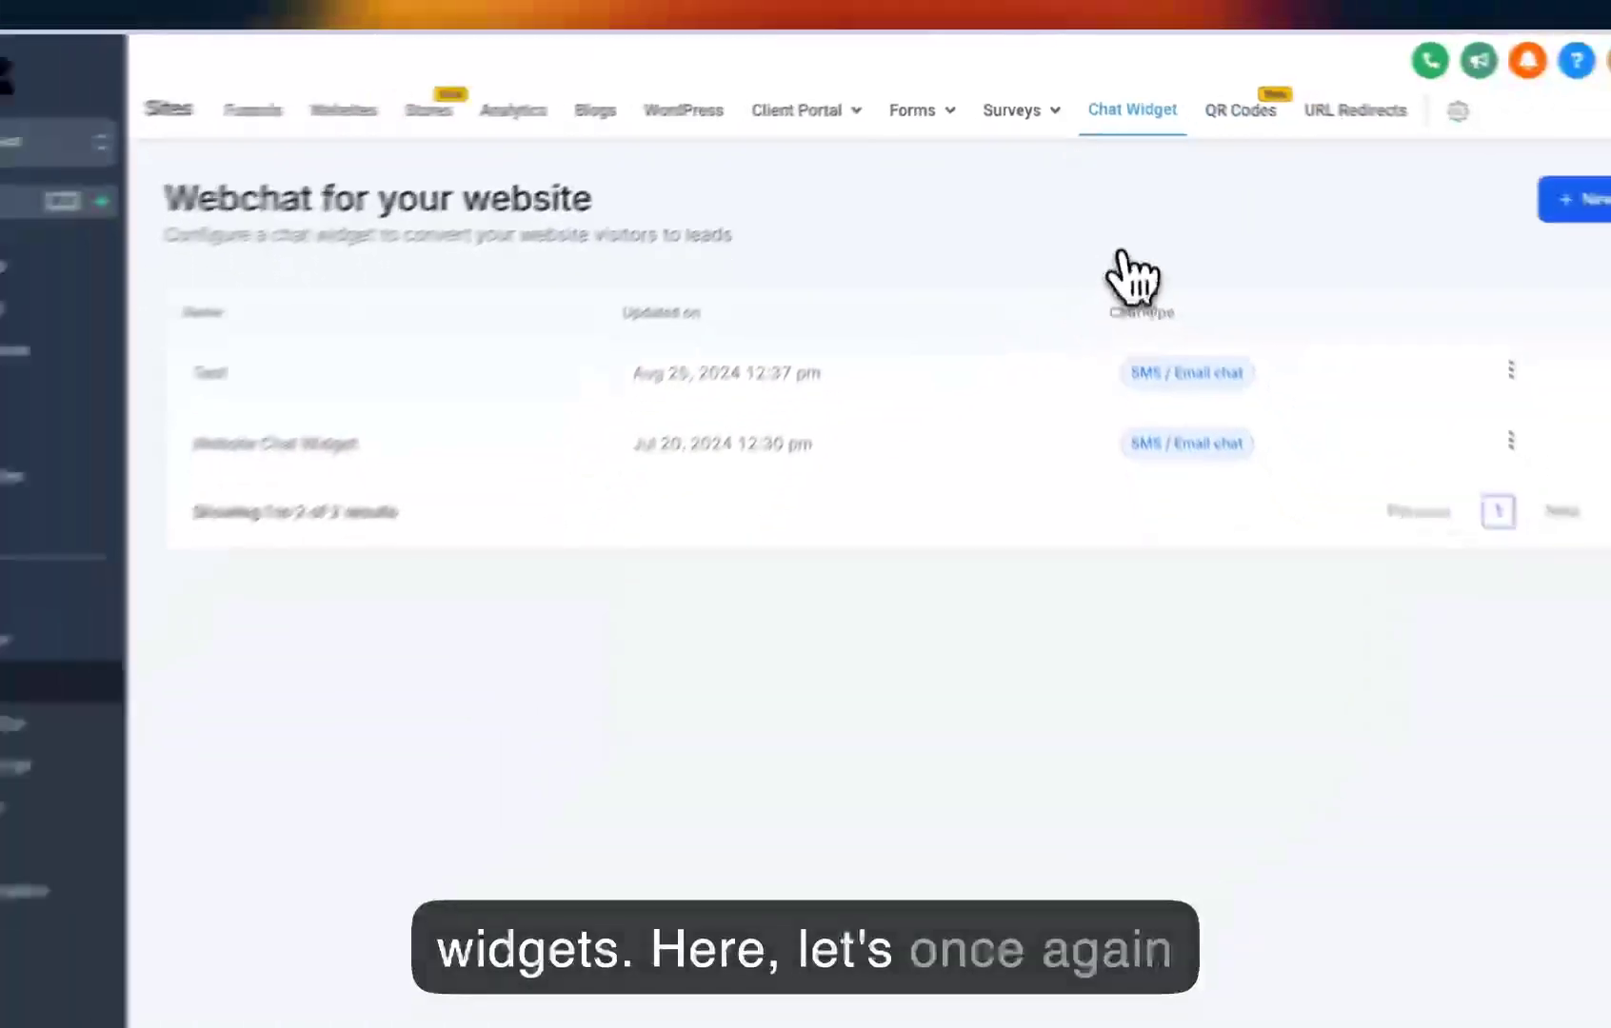
left_click(1513, 178)
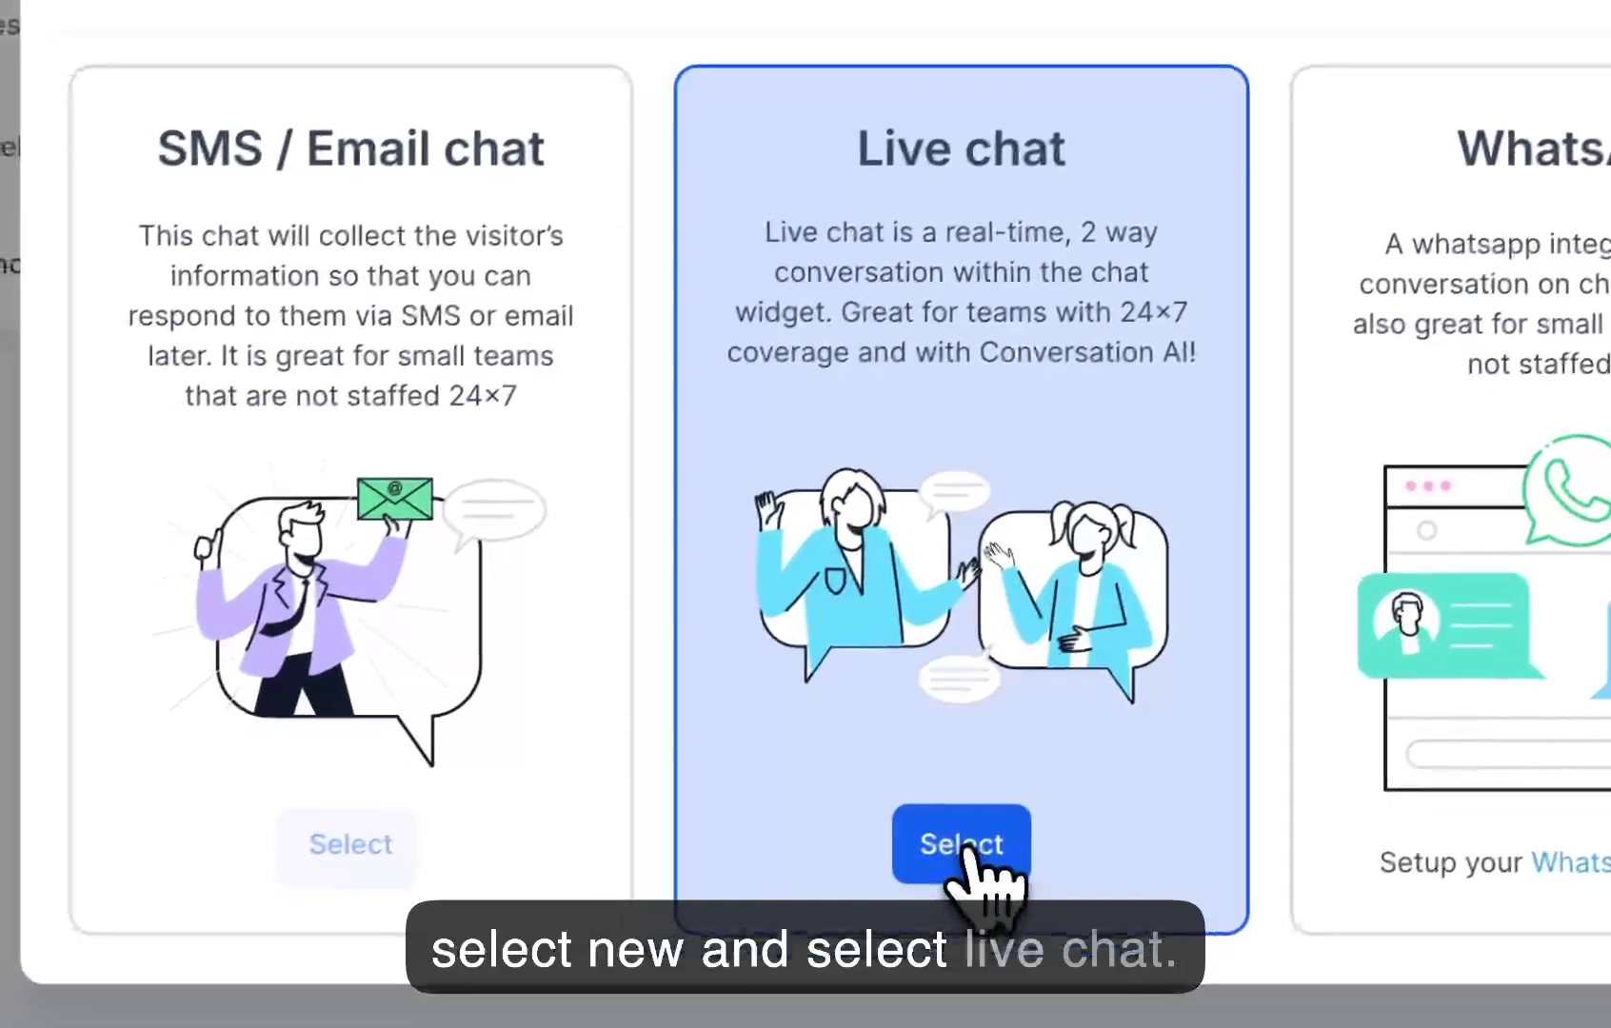
left_click(962, 848)
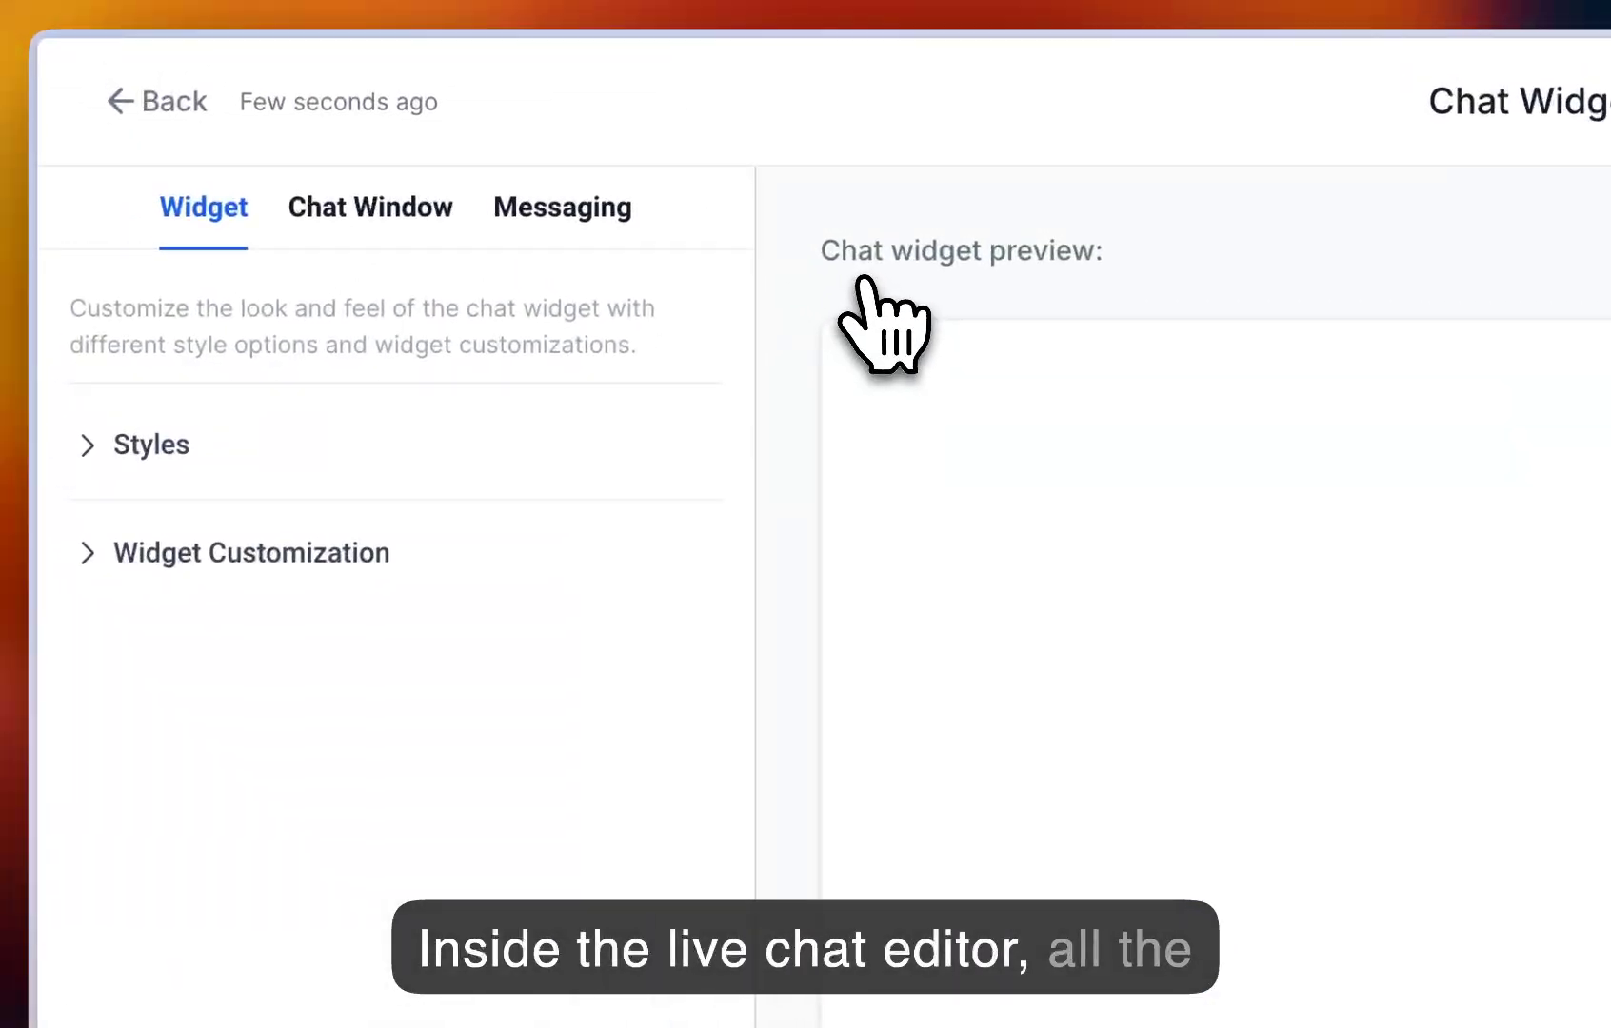
- Examine the live chat widget's Title & Intro section and the welcome message under Live Chat Assigned
left_click(399, 224)
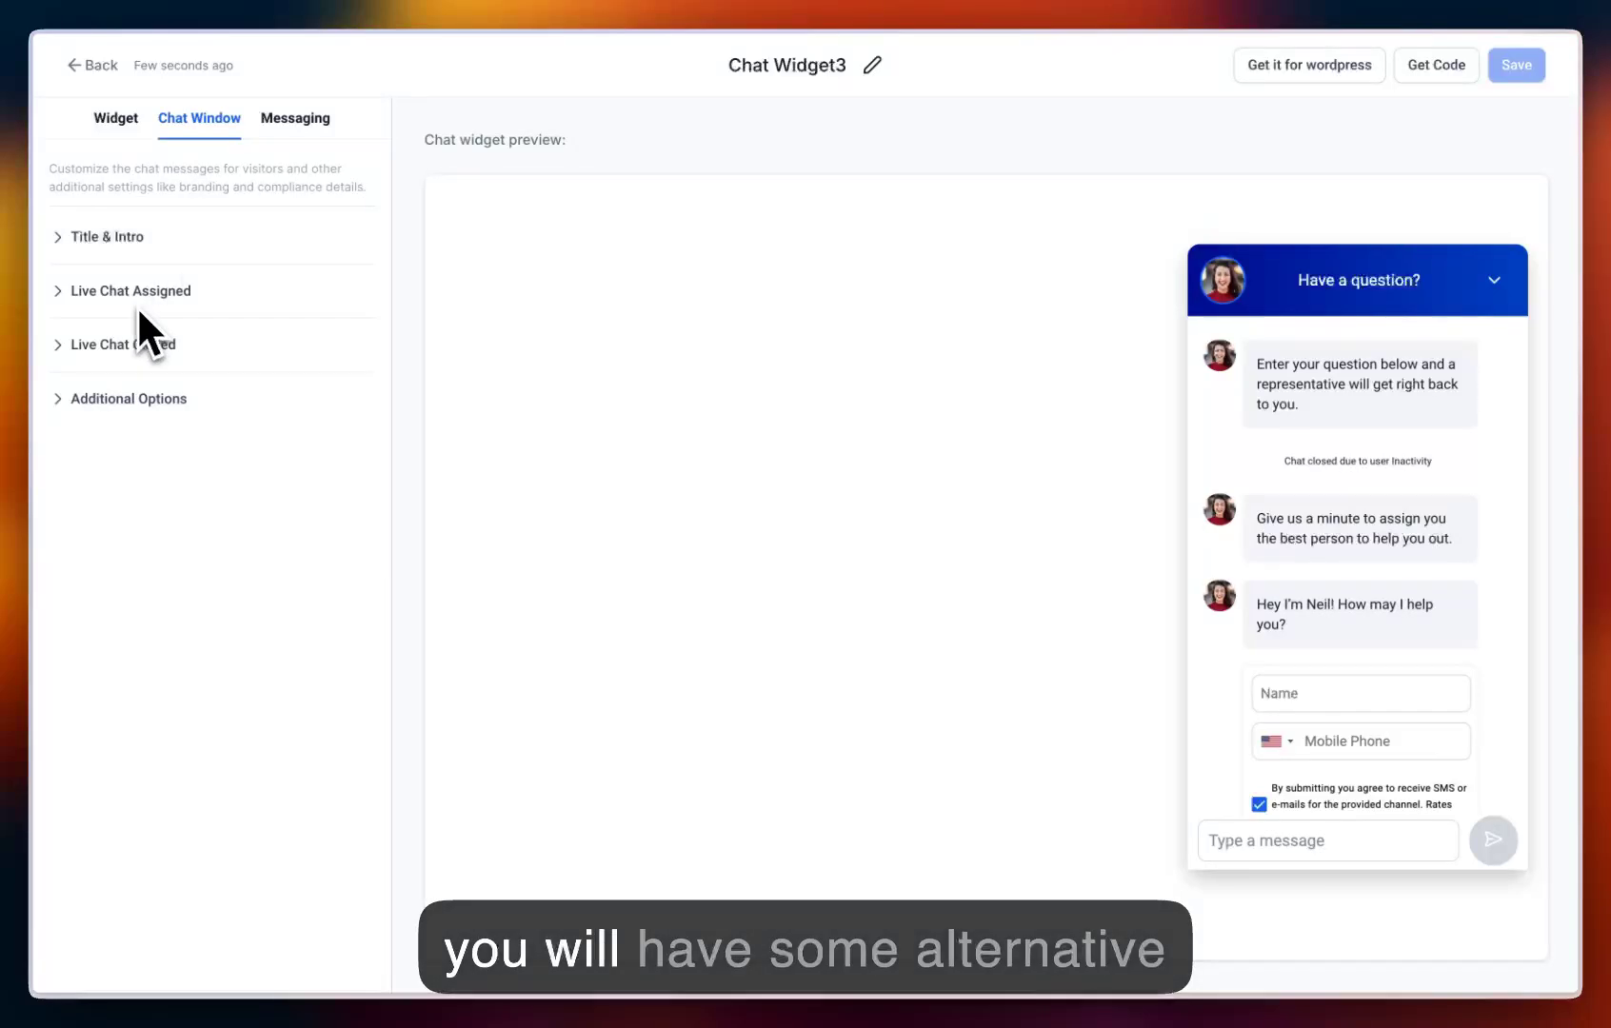
left_click(104, 237)
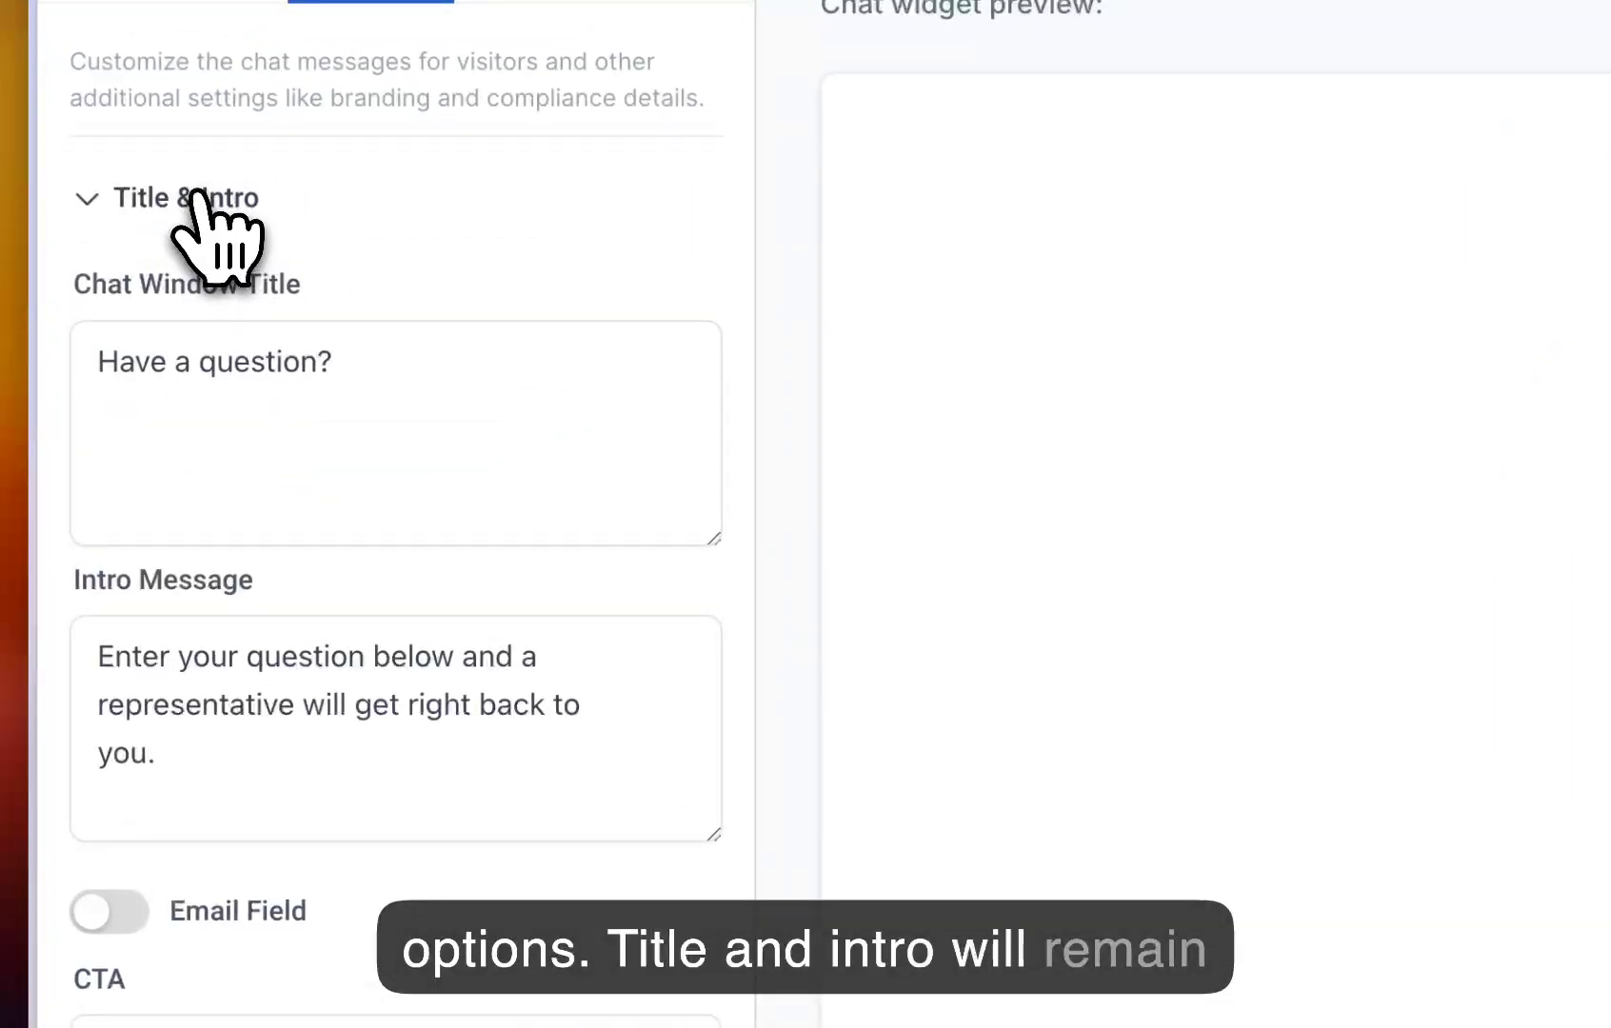
scroll(223, 478, "down", 5)
left_click(233, 667)
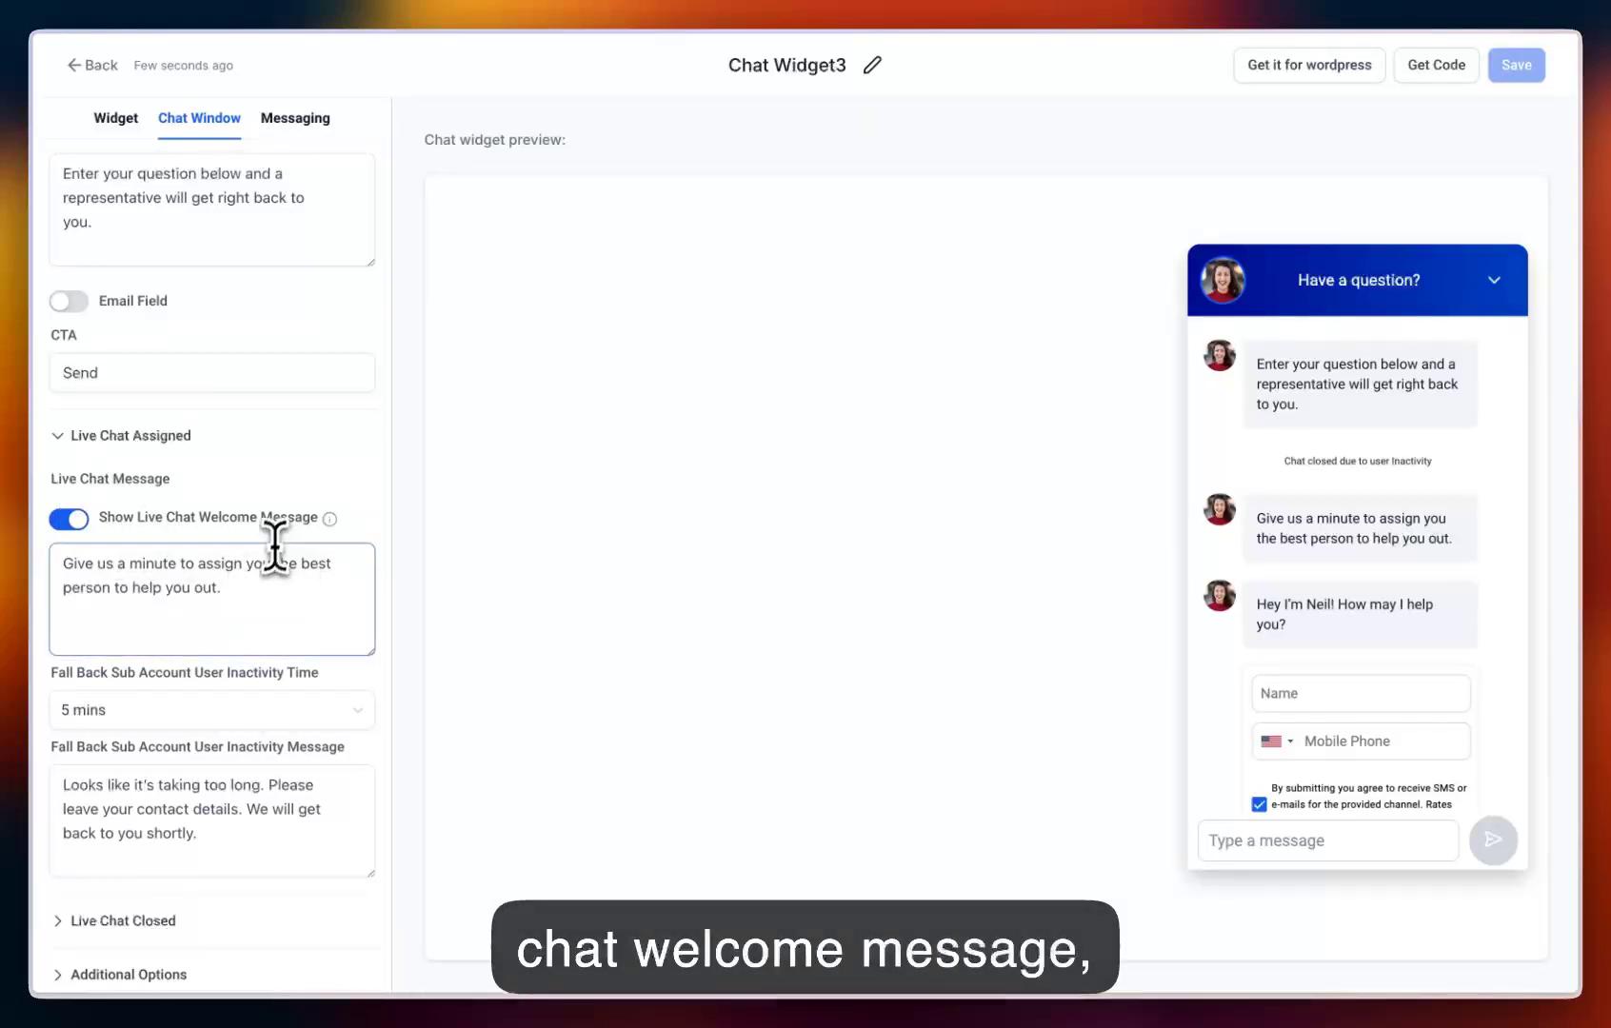
left_click_drag(231, 594, 204, 590)
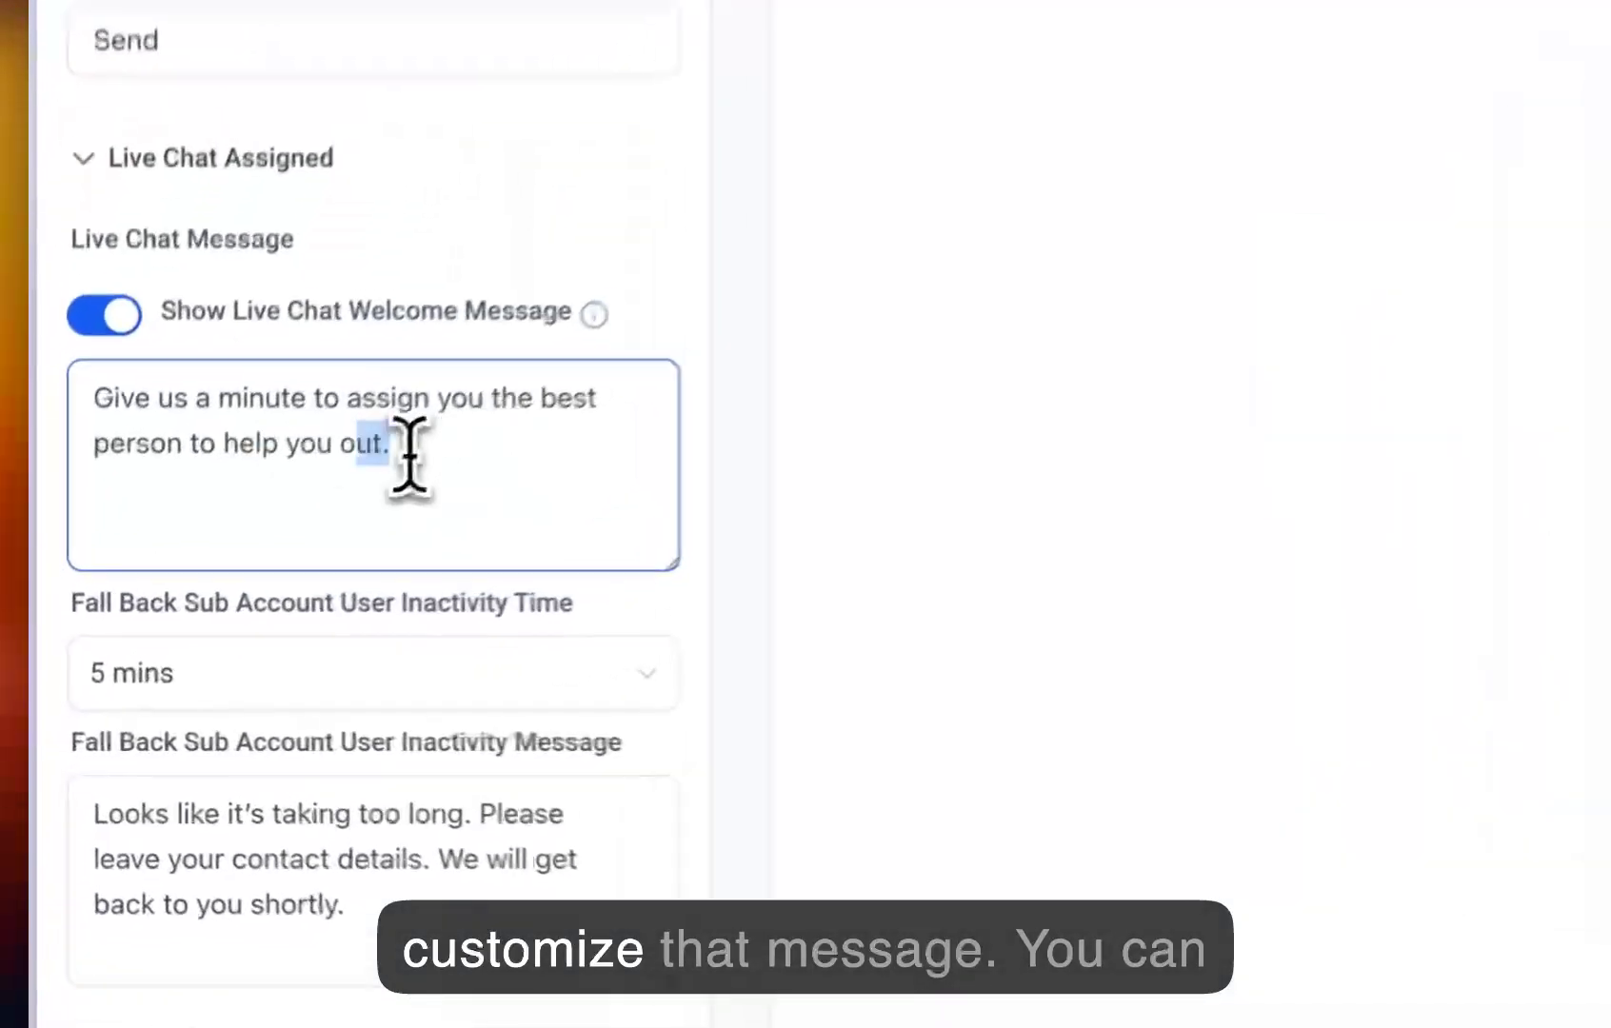
left_click_drag(409, 455, 96, 391)
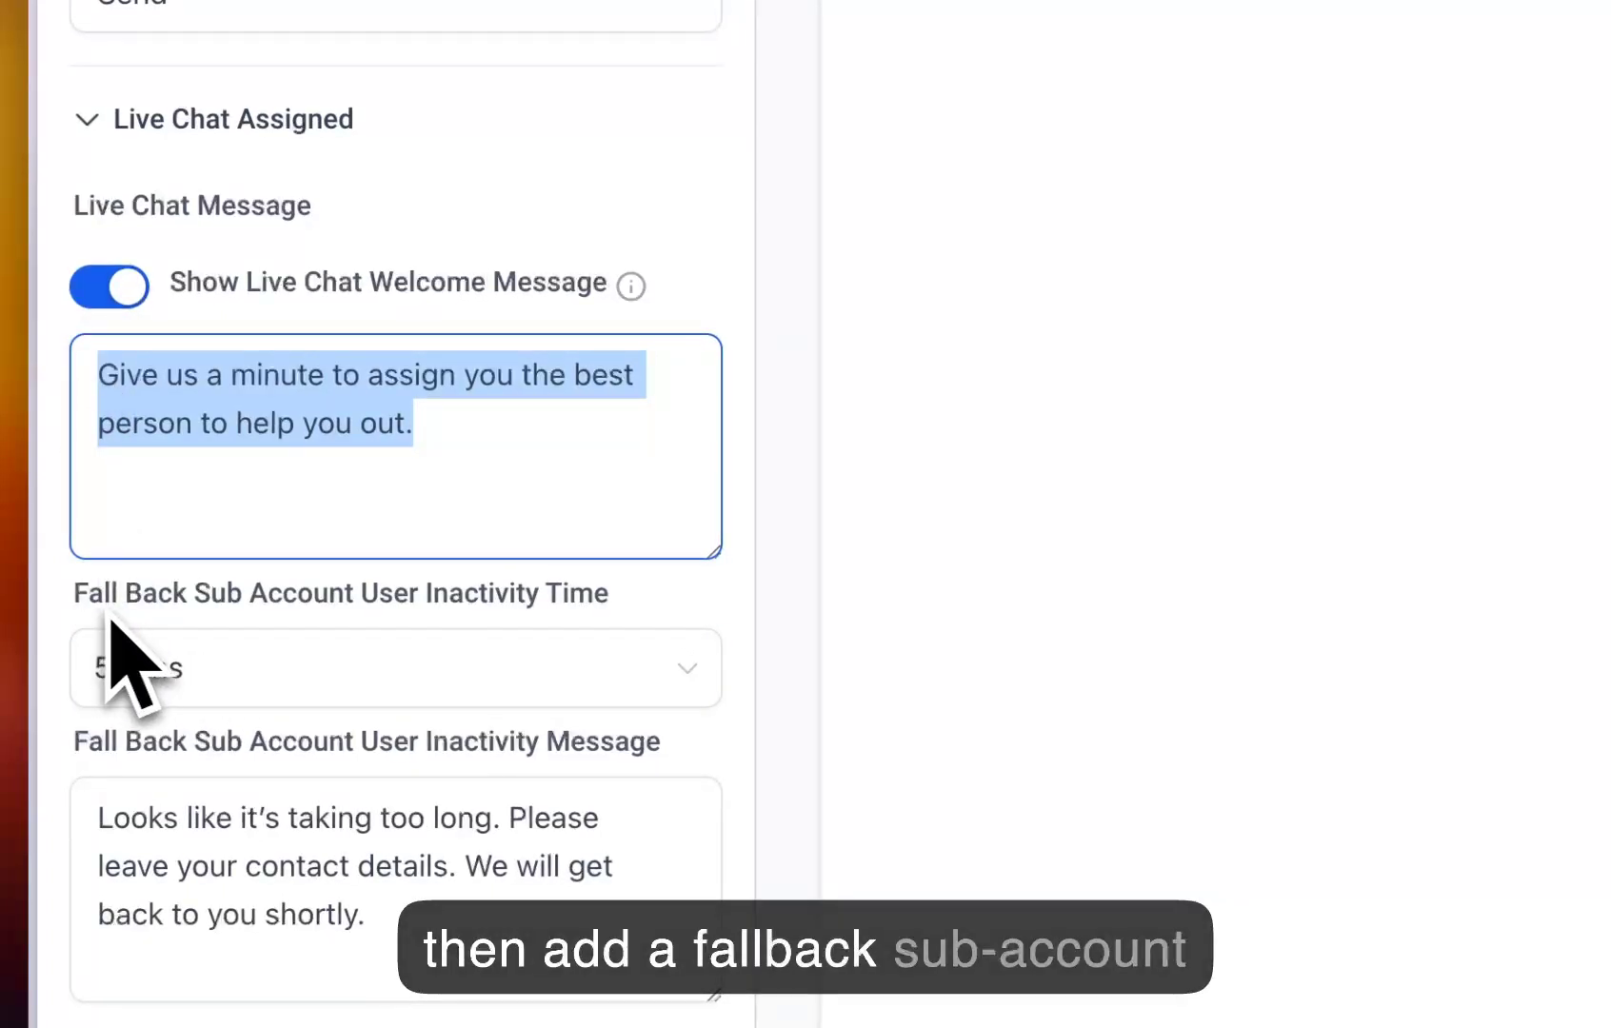
- Examine the fallback sub-account user inactivity time options and the text of the fallback inactivity message
left_click(544, 671)
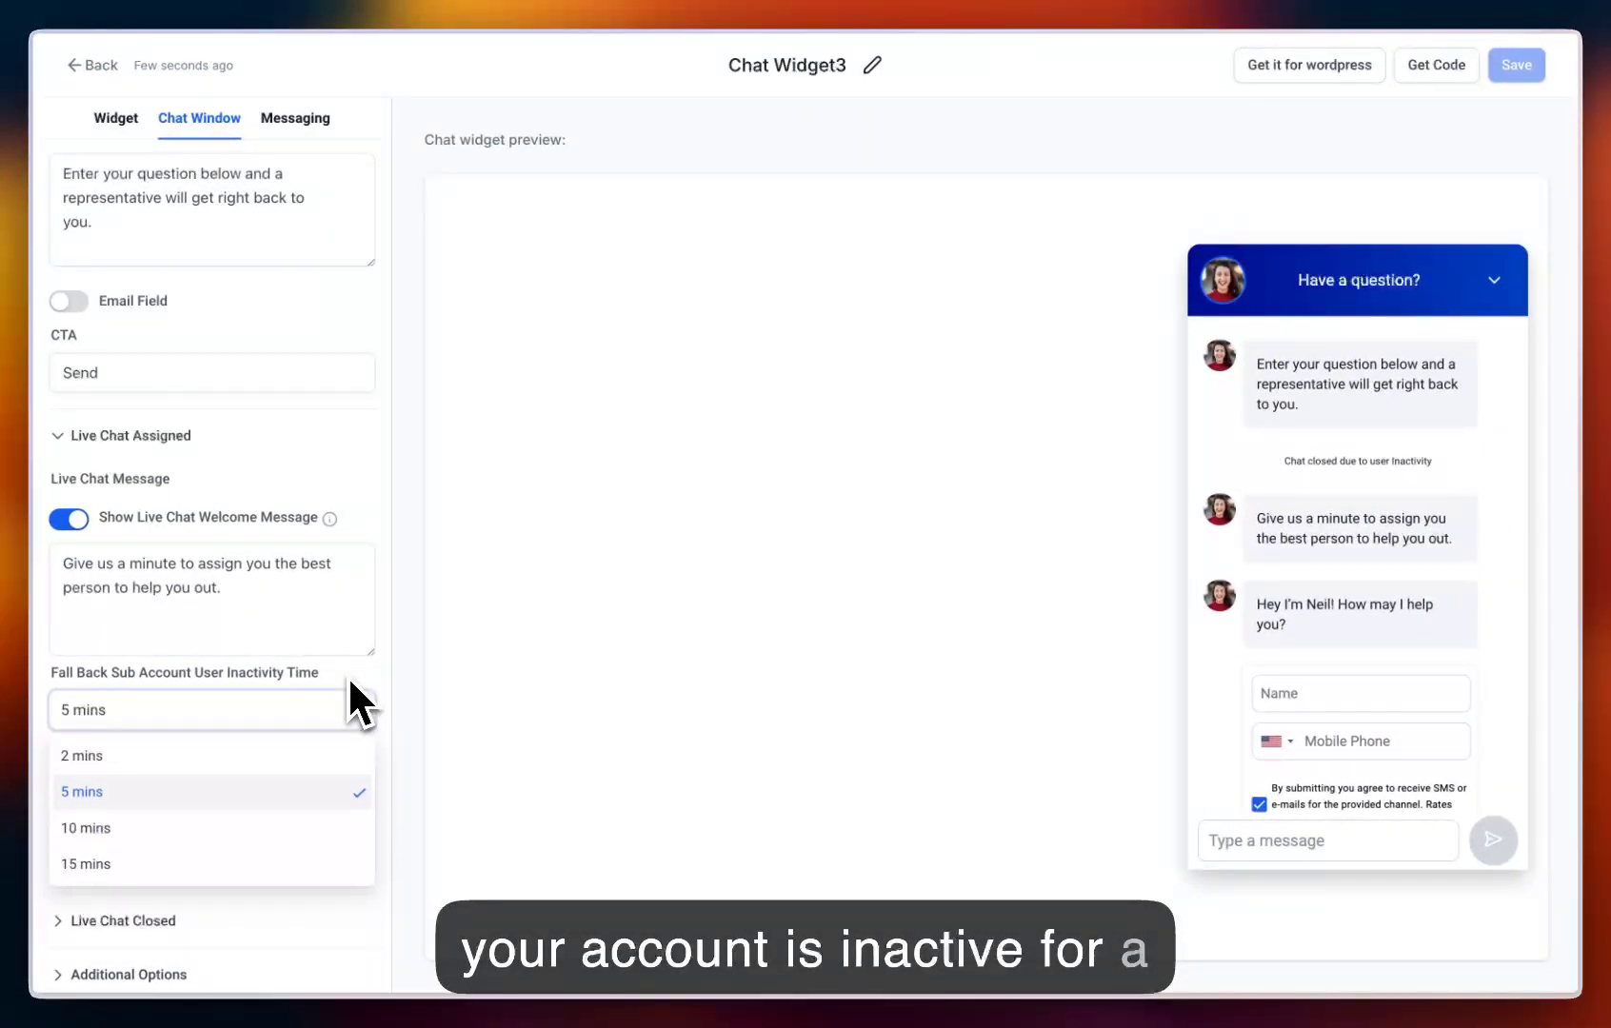
left_click(349, 680)
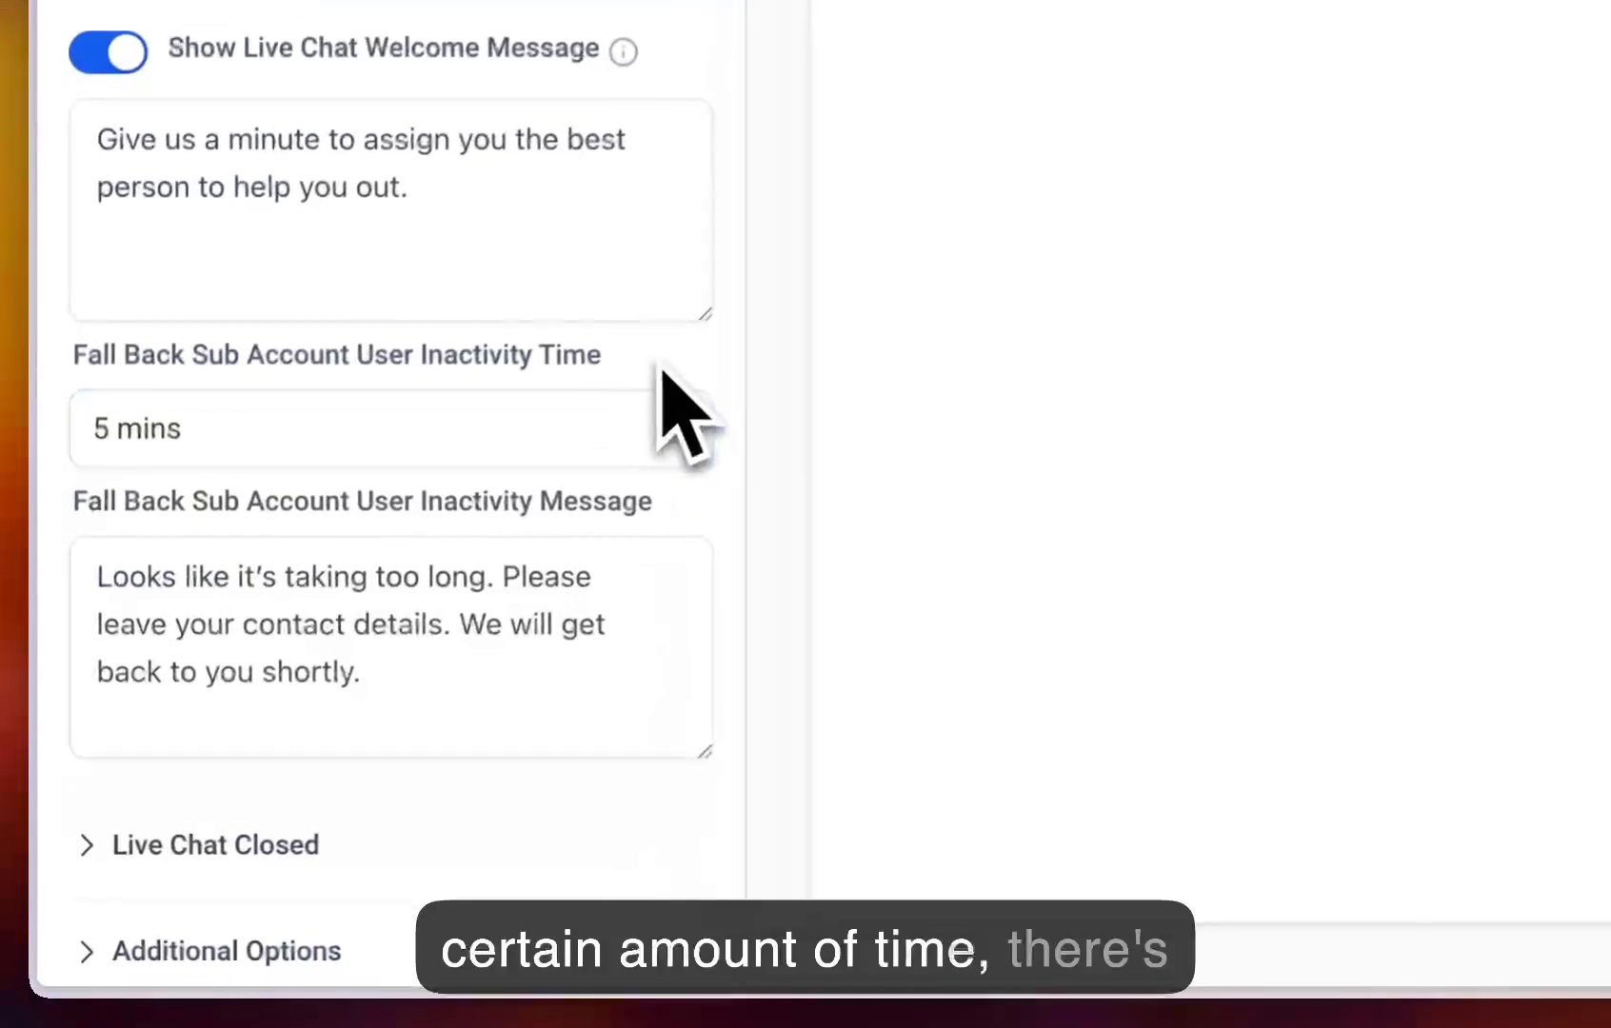
left_click(438, 606)
left_click_drag(425, 702, 122, 595)
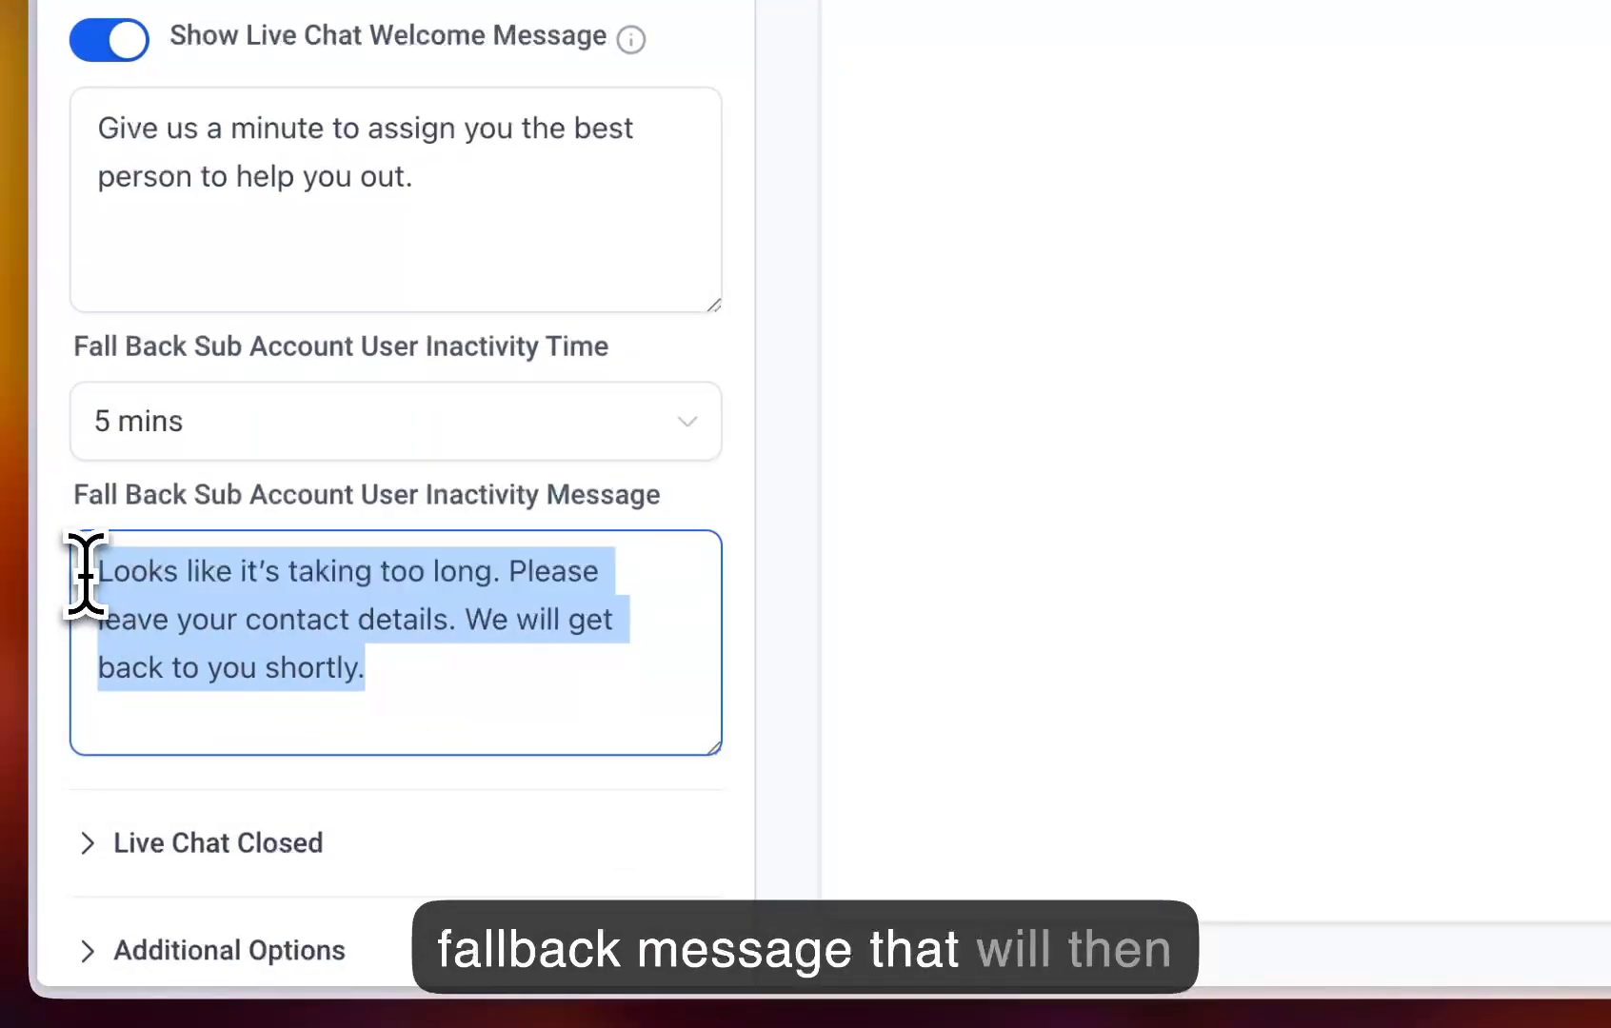
left_click(64, 636)
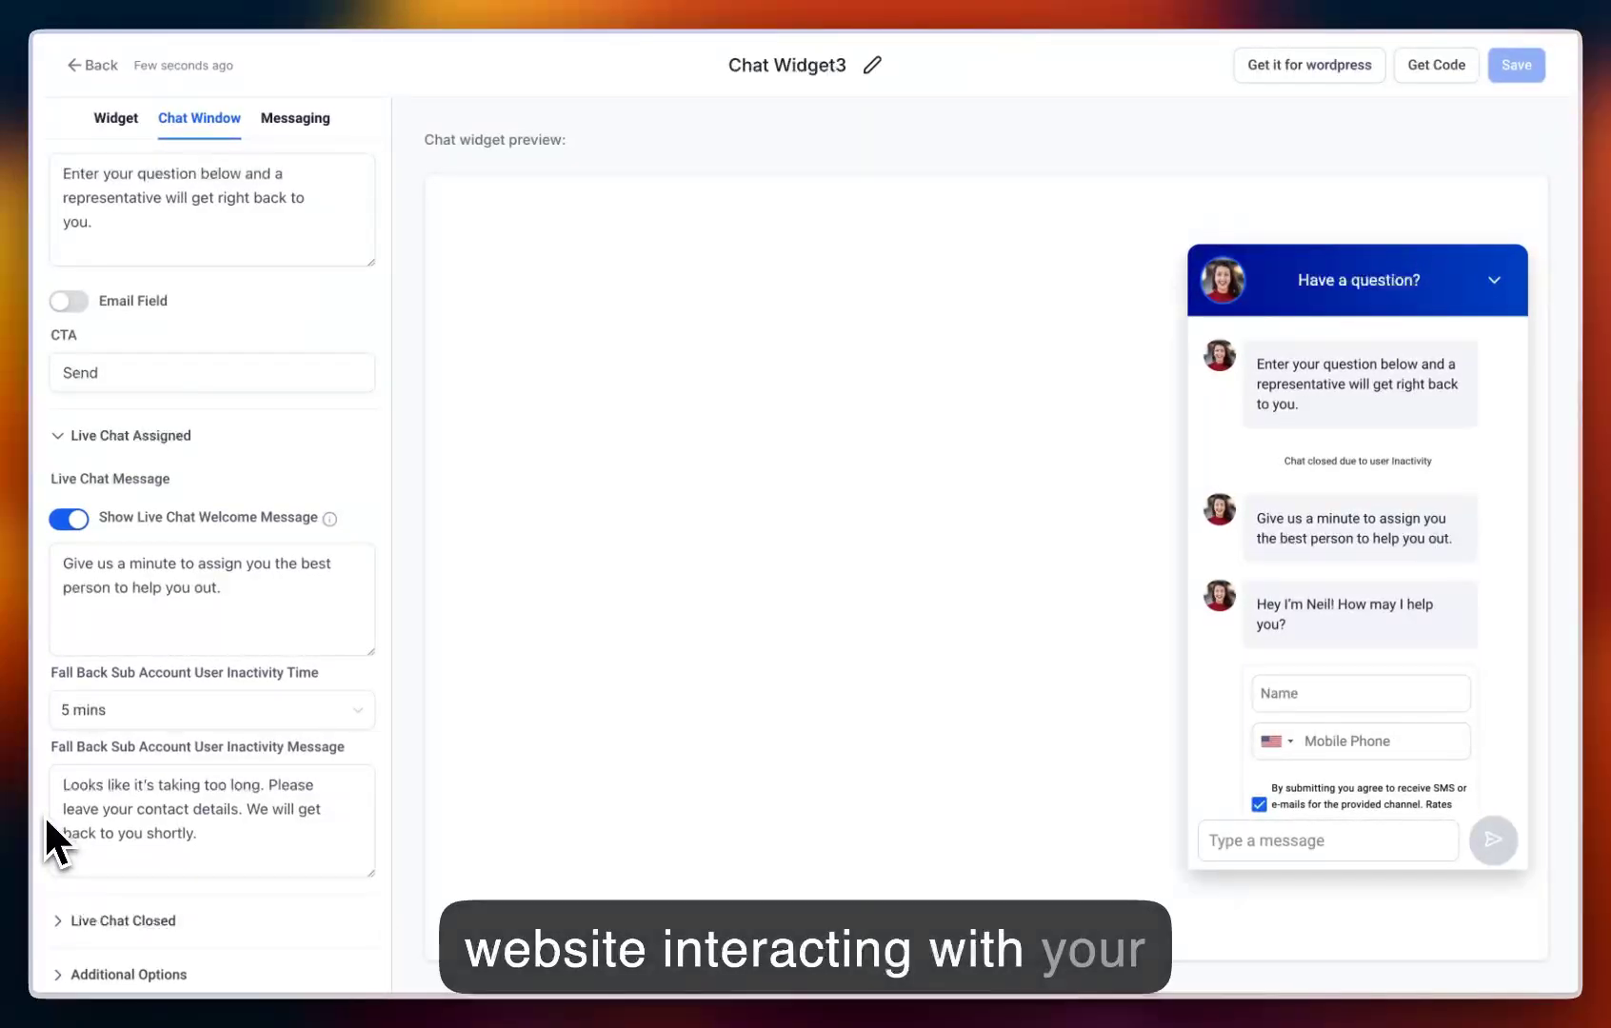
- Expand Live Chat Closed and examine its contact inactivity time options and the inactivity message text
left_click(131, 921)
scroll(270, 926, "down", 1)
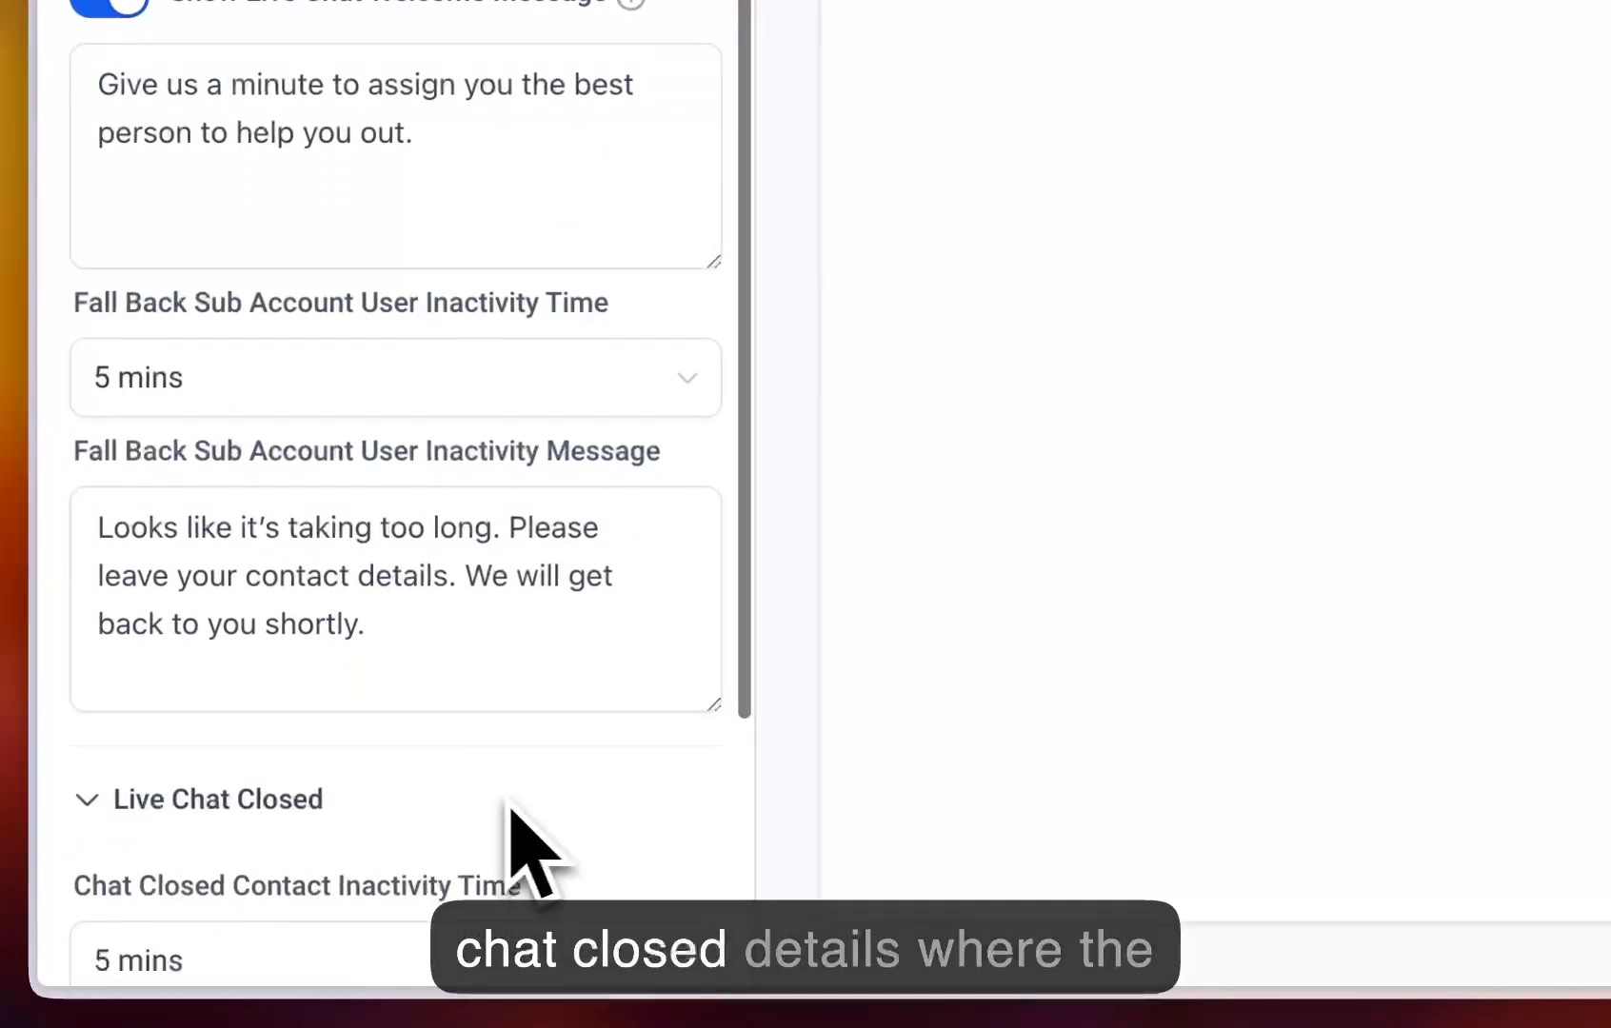
scroll(514, 824, "down", 5)
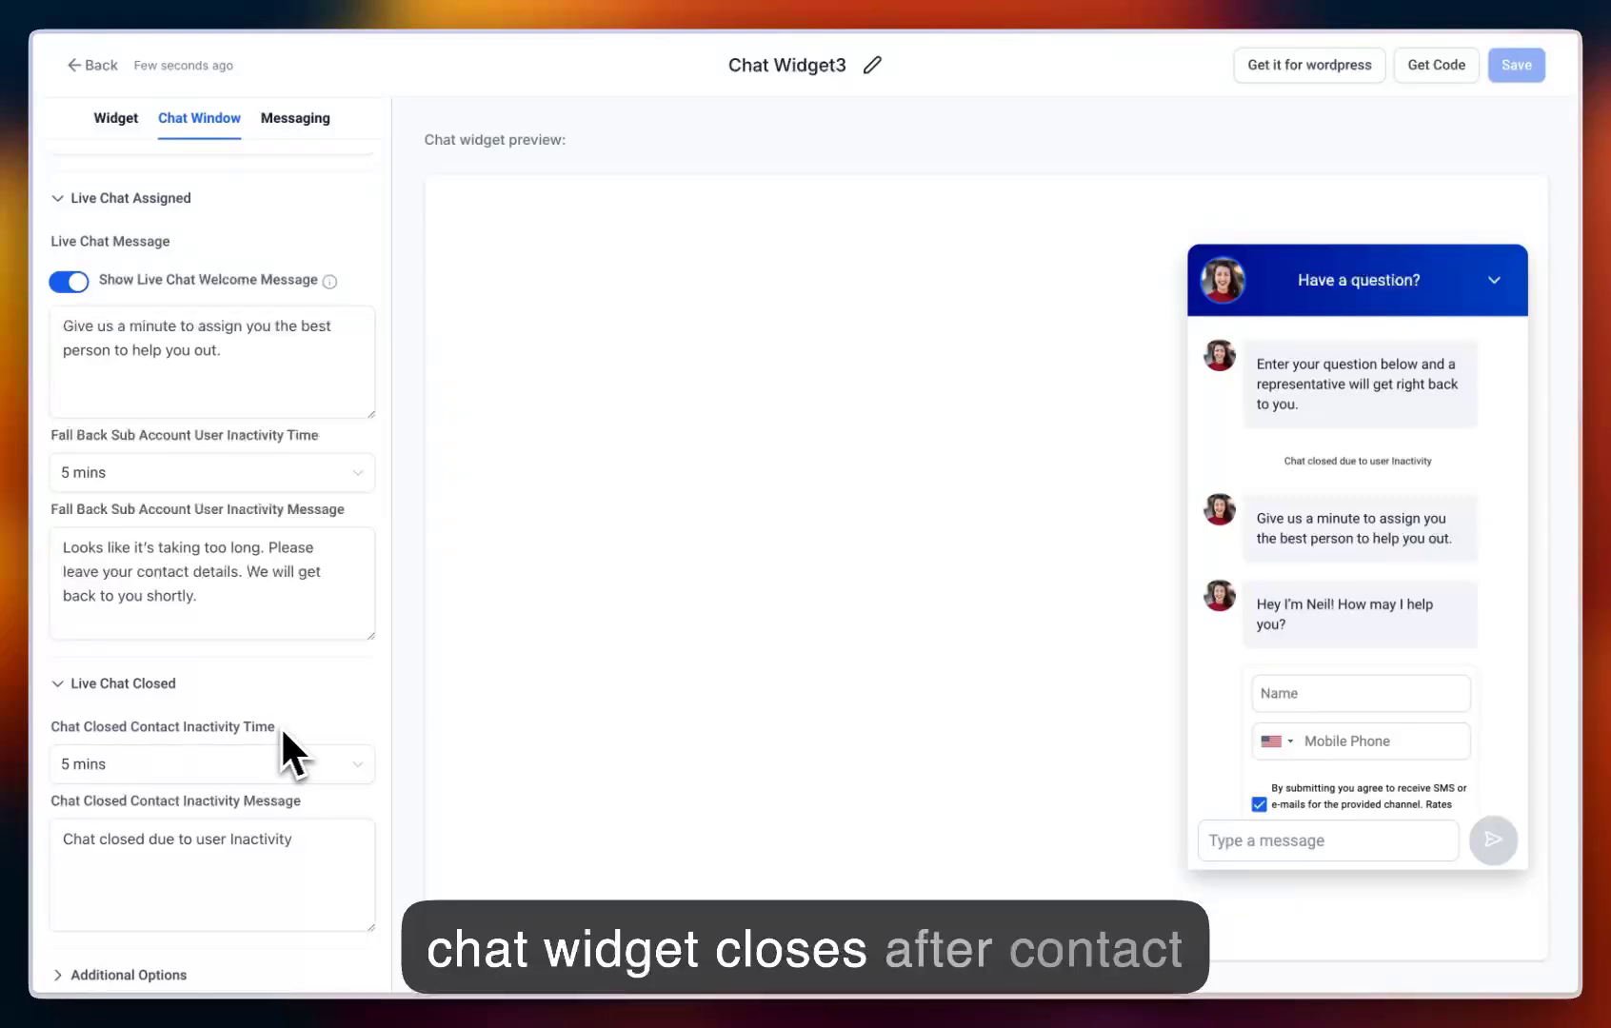
left_click(285, 762)
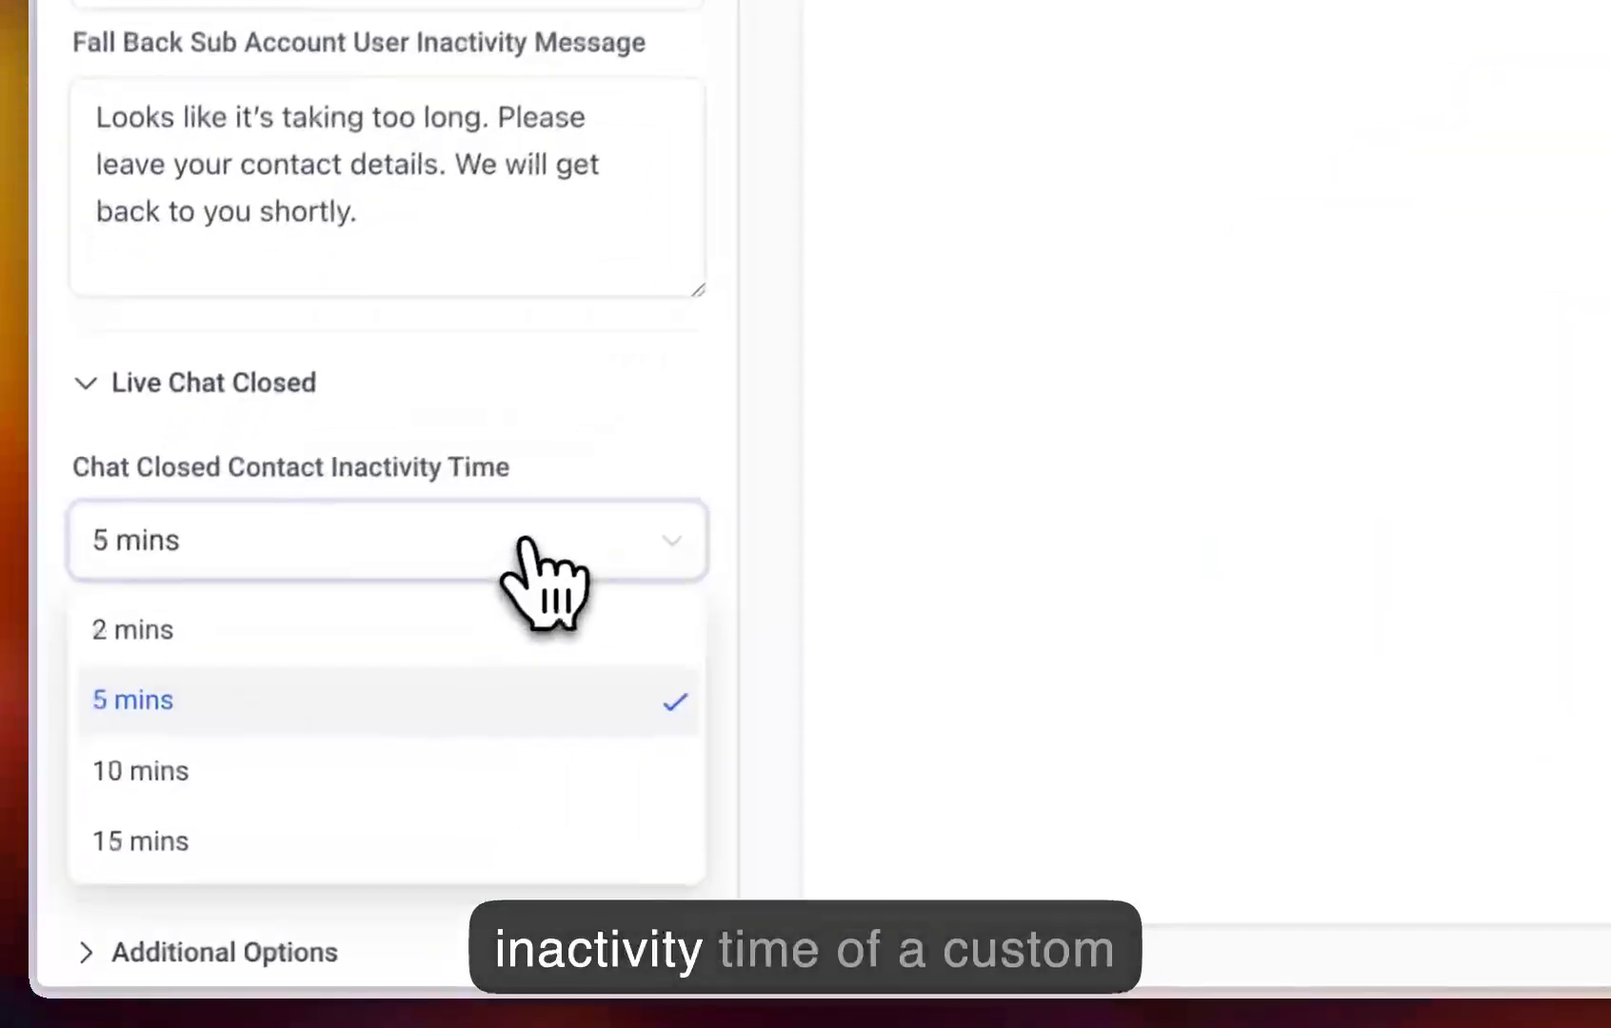
left_click(628, 485)
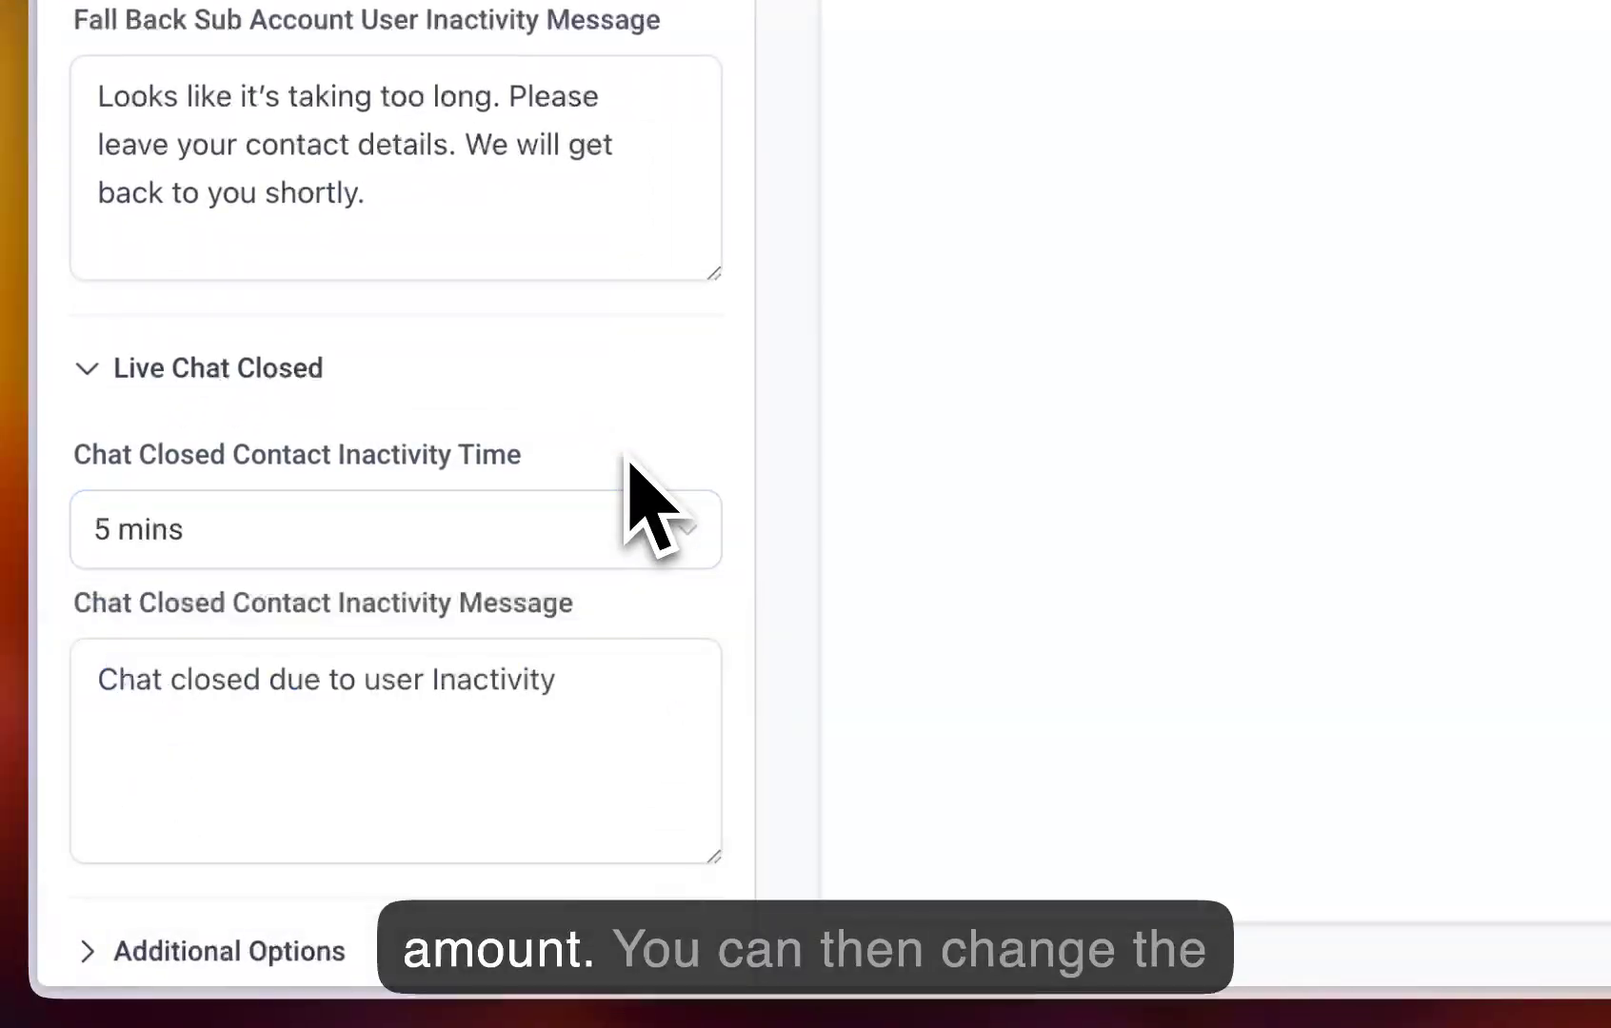
left_click(395, 671)
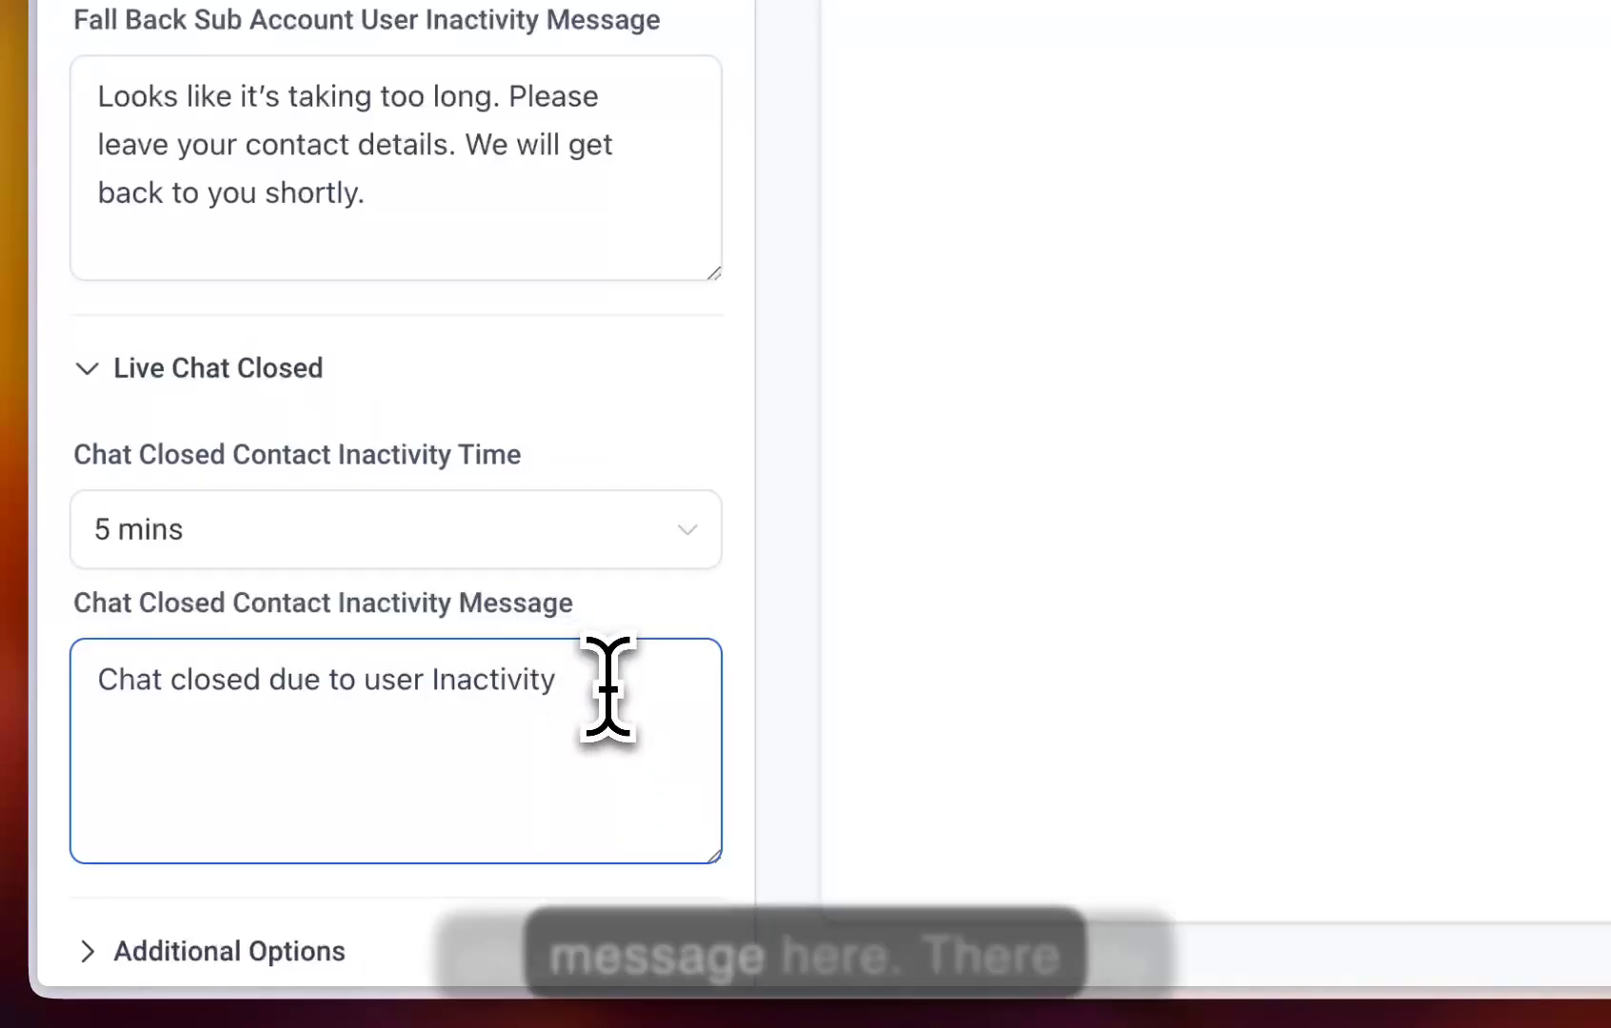
left_click_drag(607, 687, 87, 683)
- Open the live chat's messaging acknowledgement settings and examine the feedback message, feedback submission note and chat ended message fields
scroll(343, 286, "up", 10)
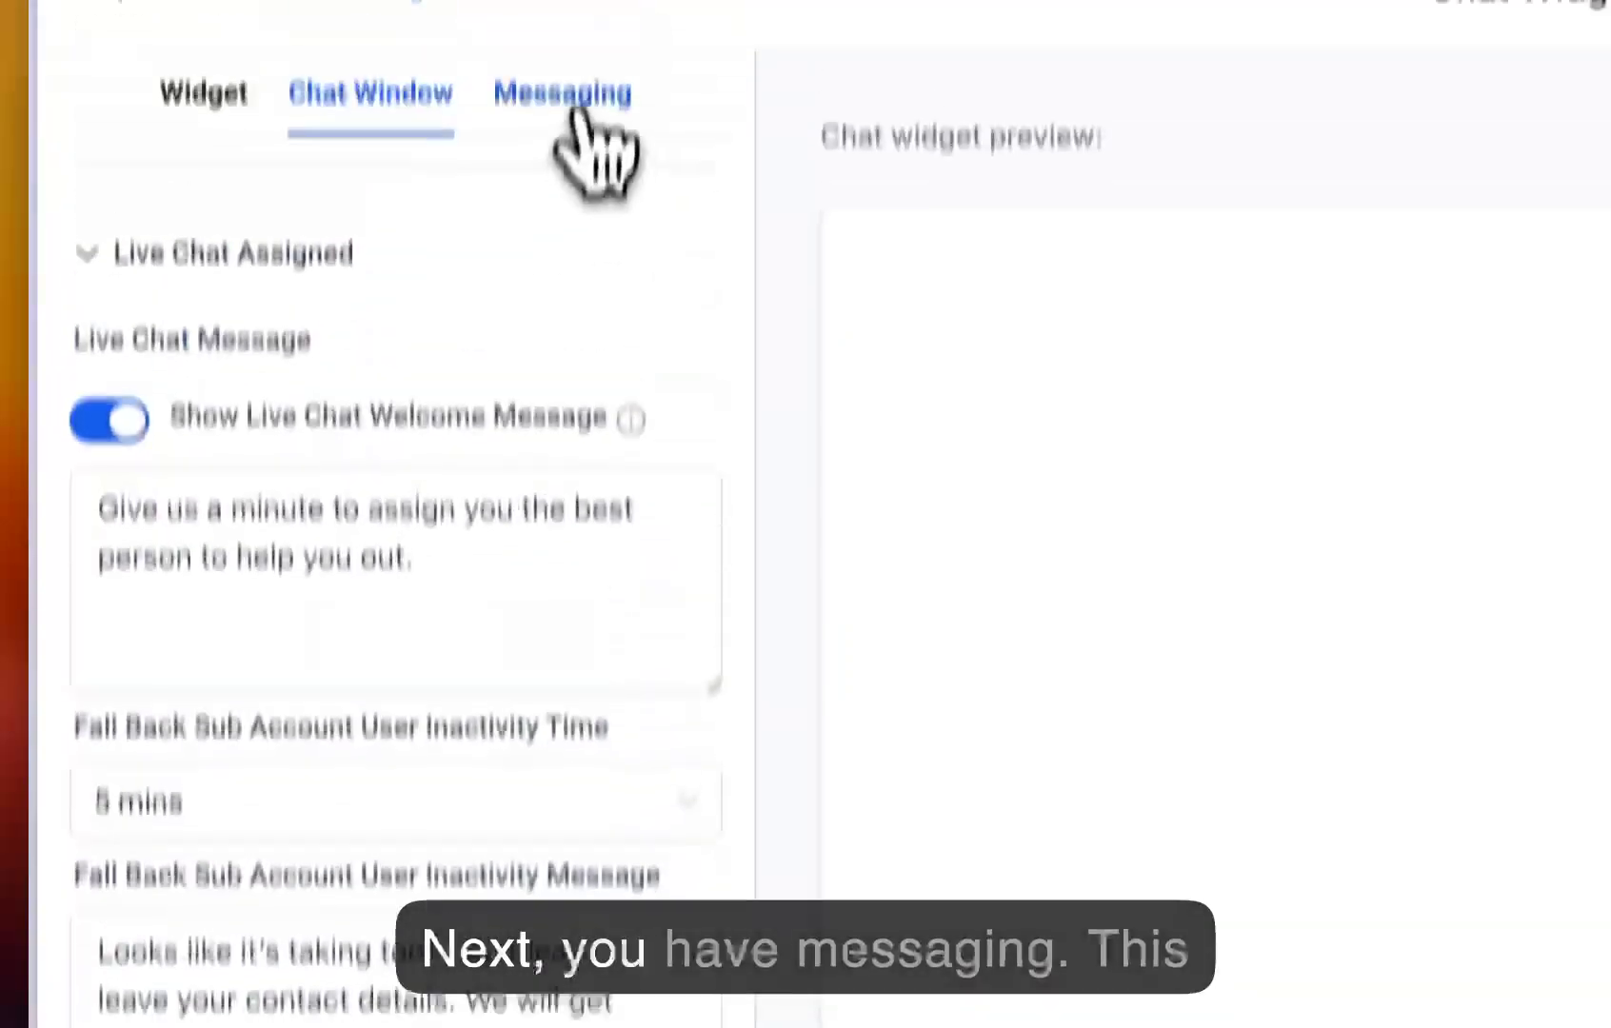
left_click(571, 104)
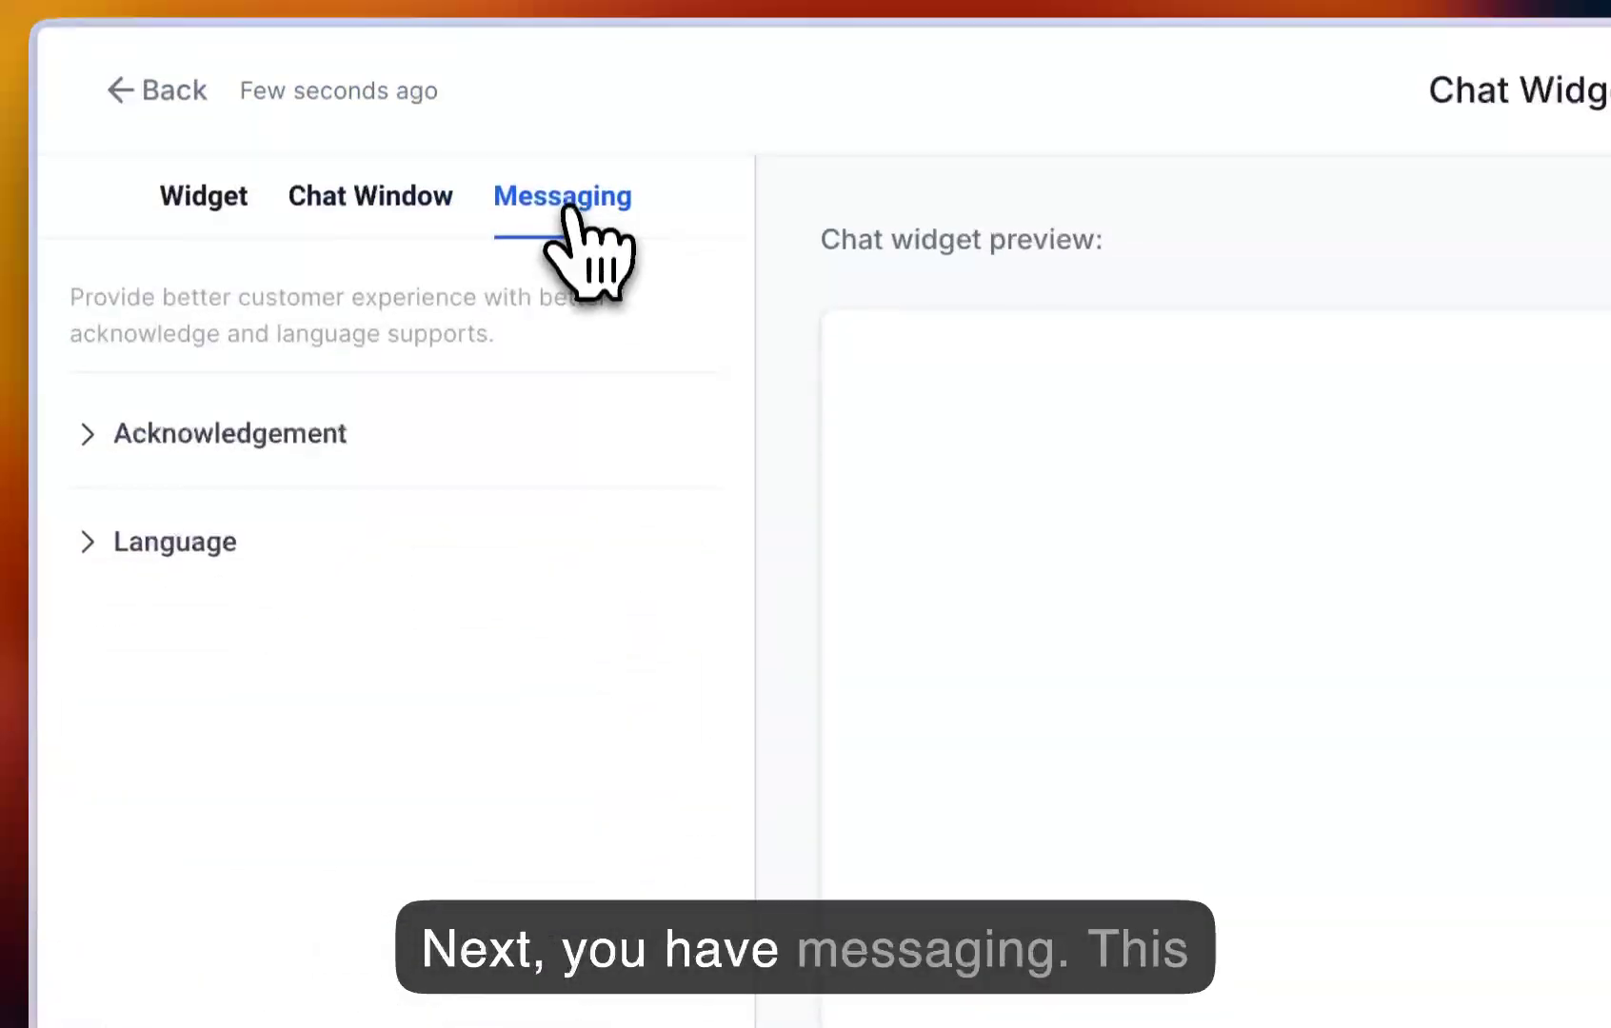
left_click(233, 445)
scroll(233, 448, "down", 3)
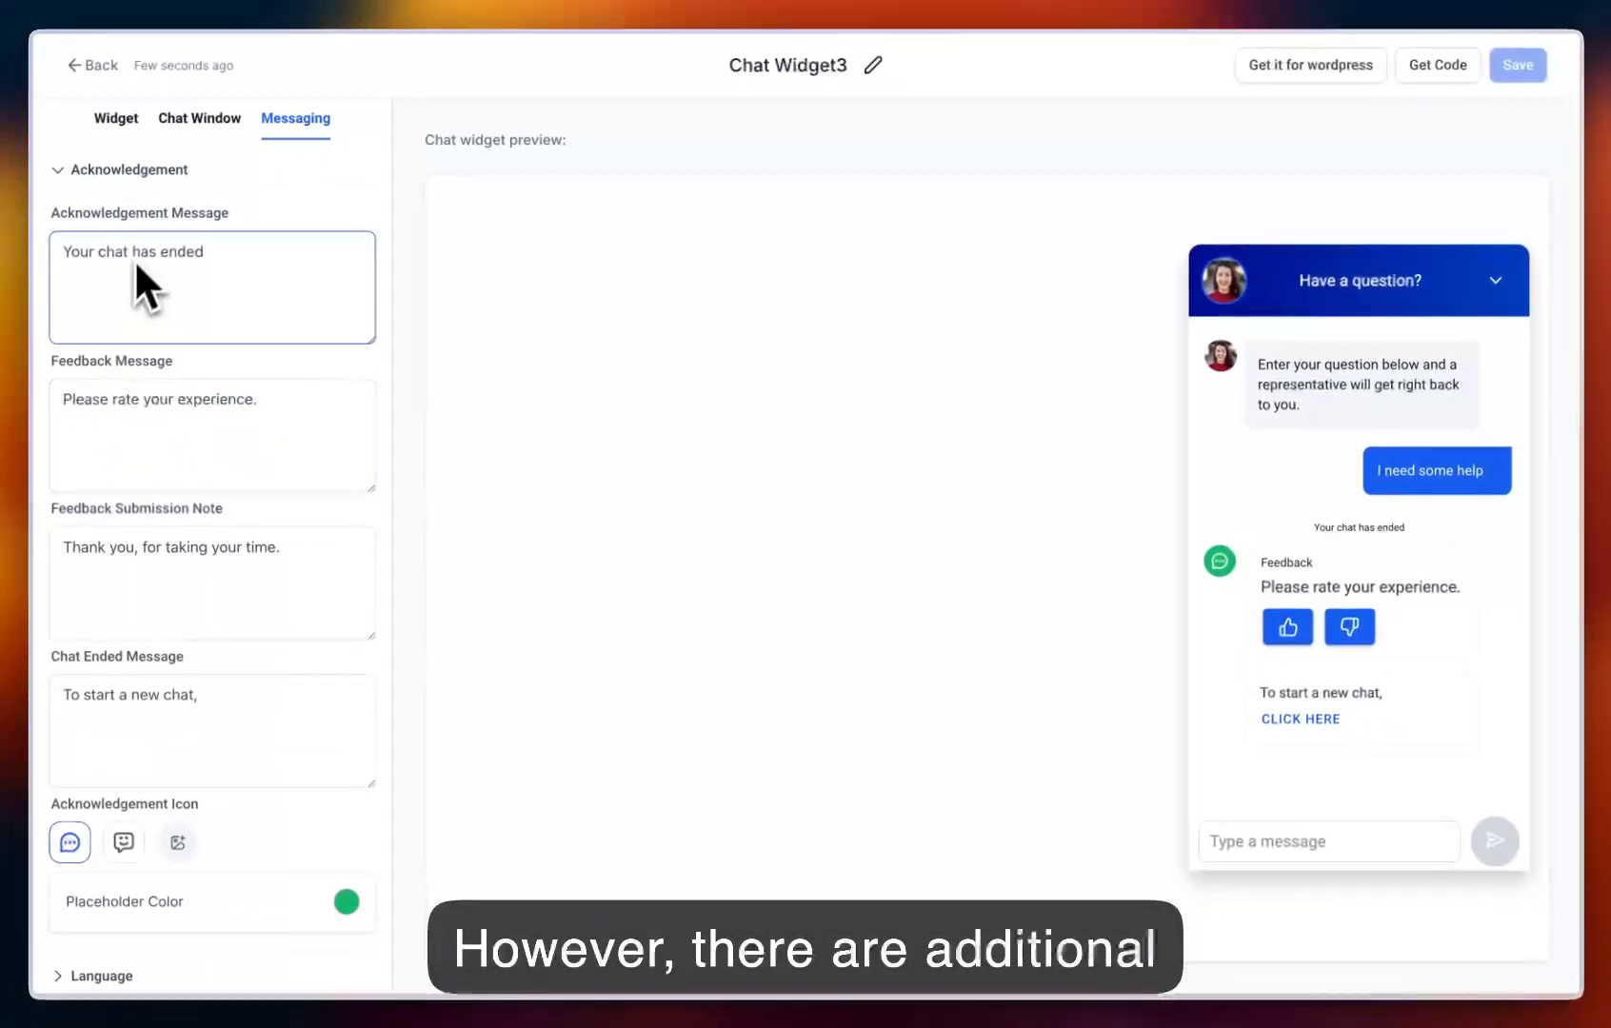
left_click(101, 410)
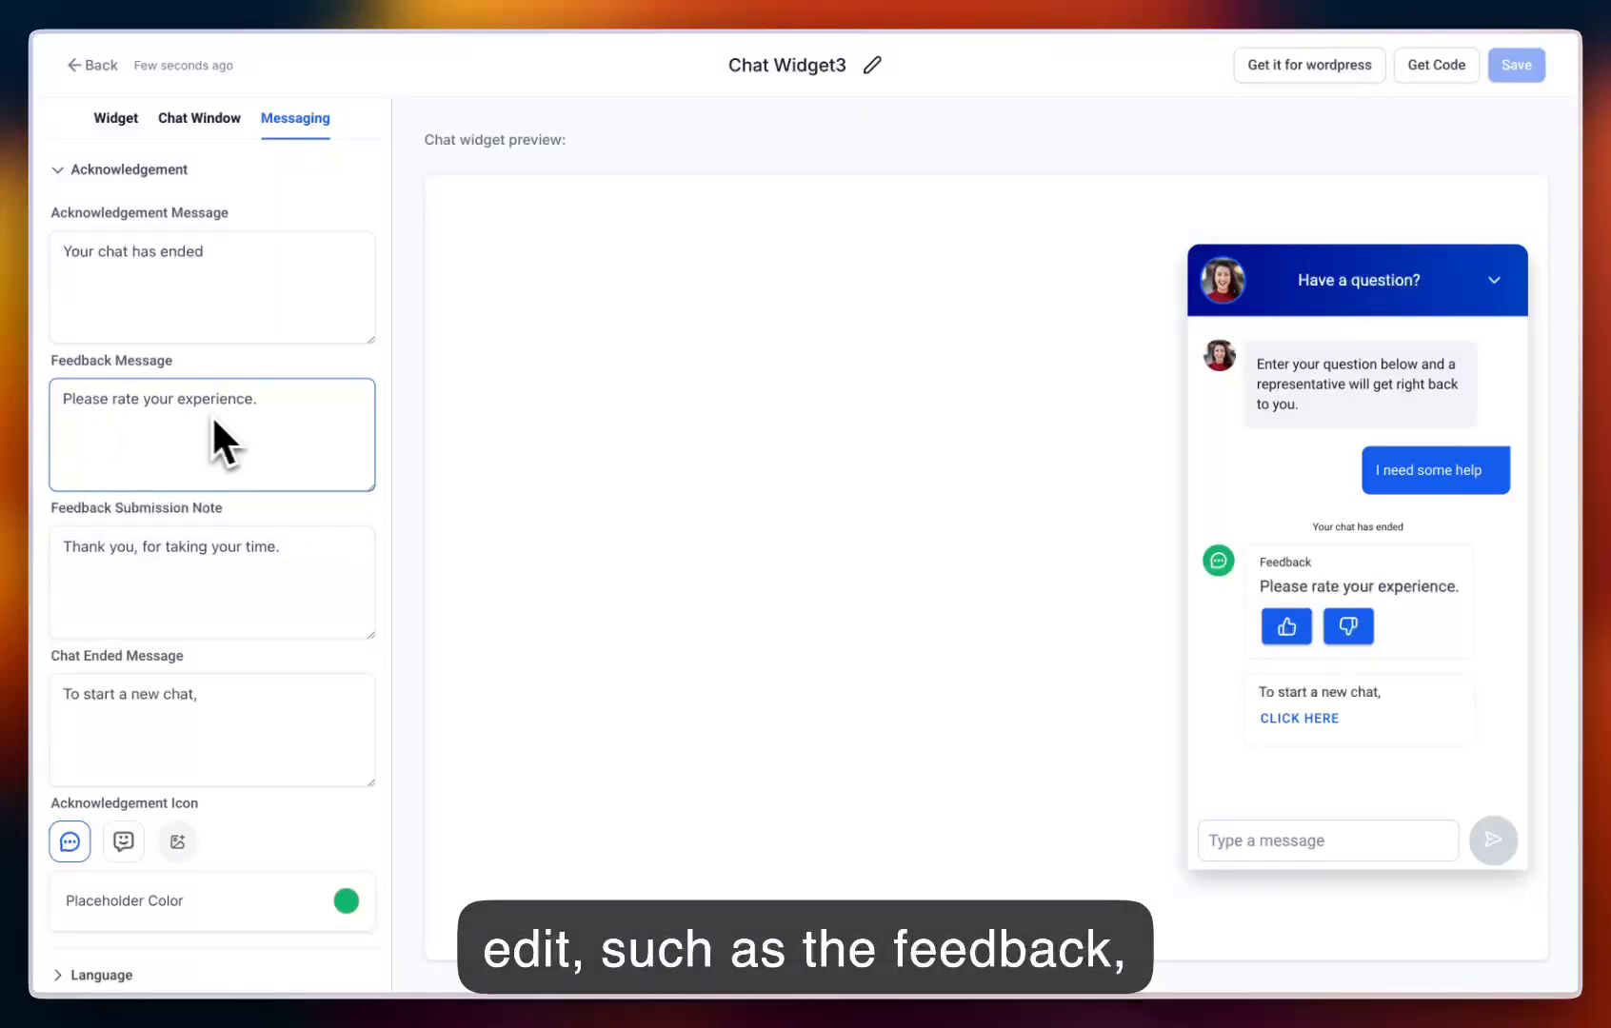
left_click(297, 550)
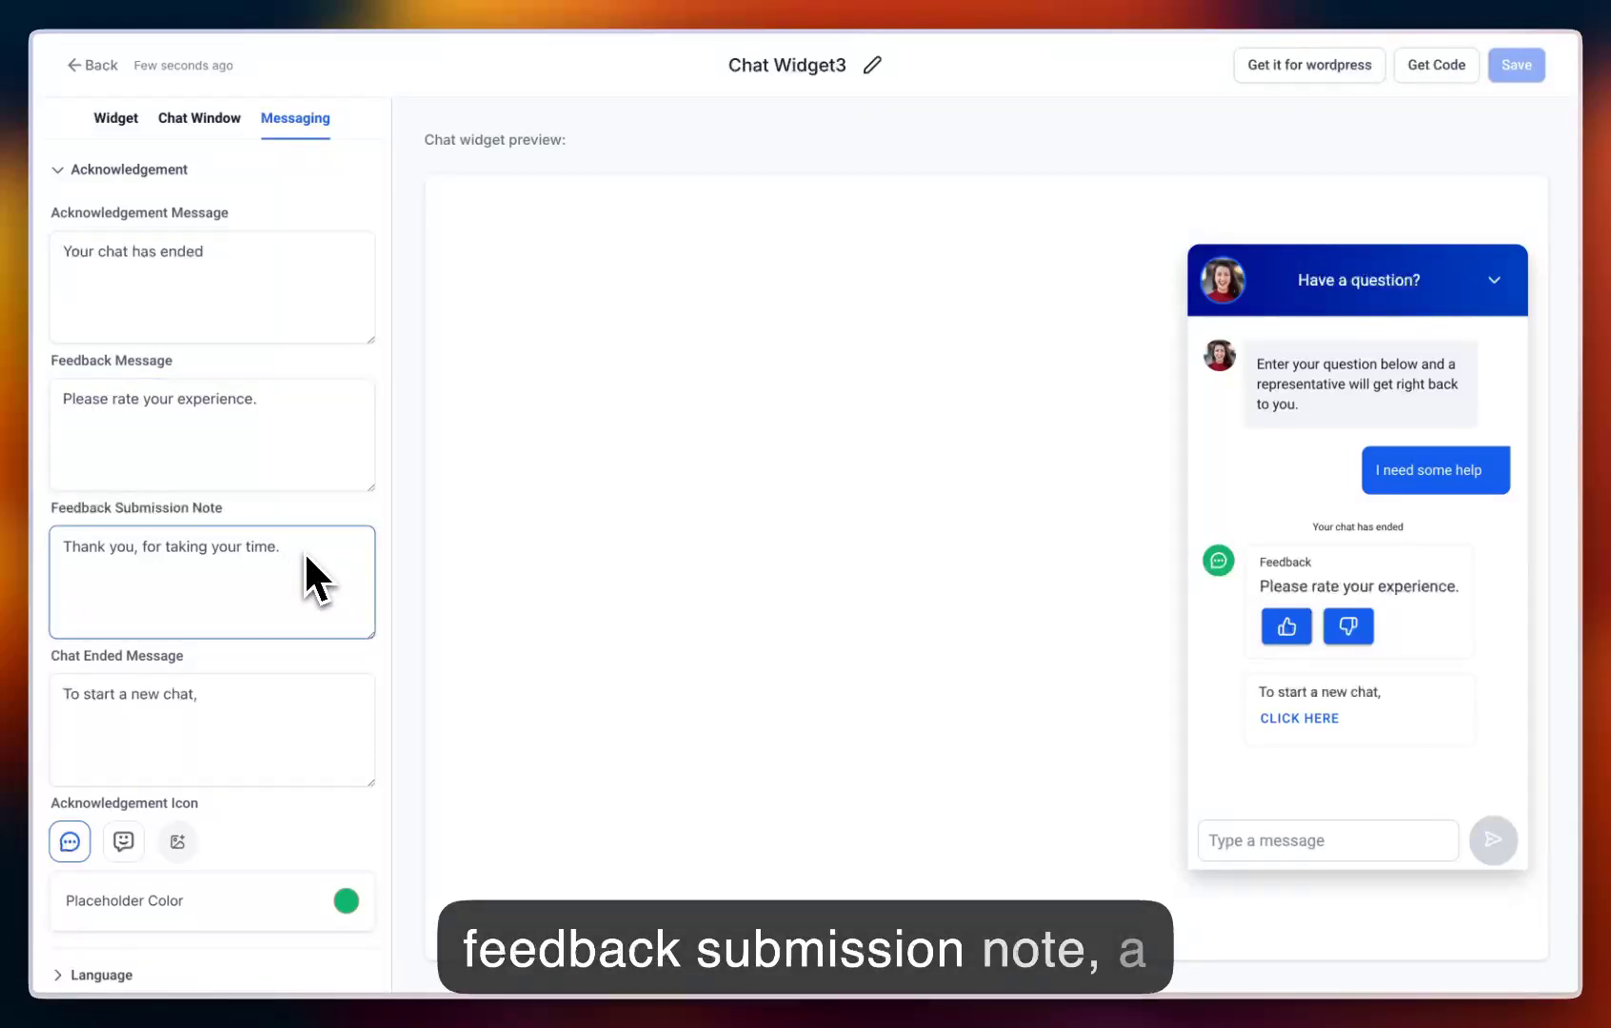
left_click(223, 712)
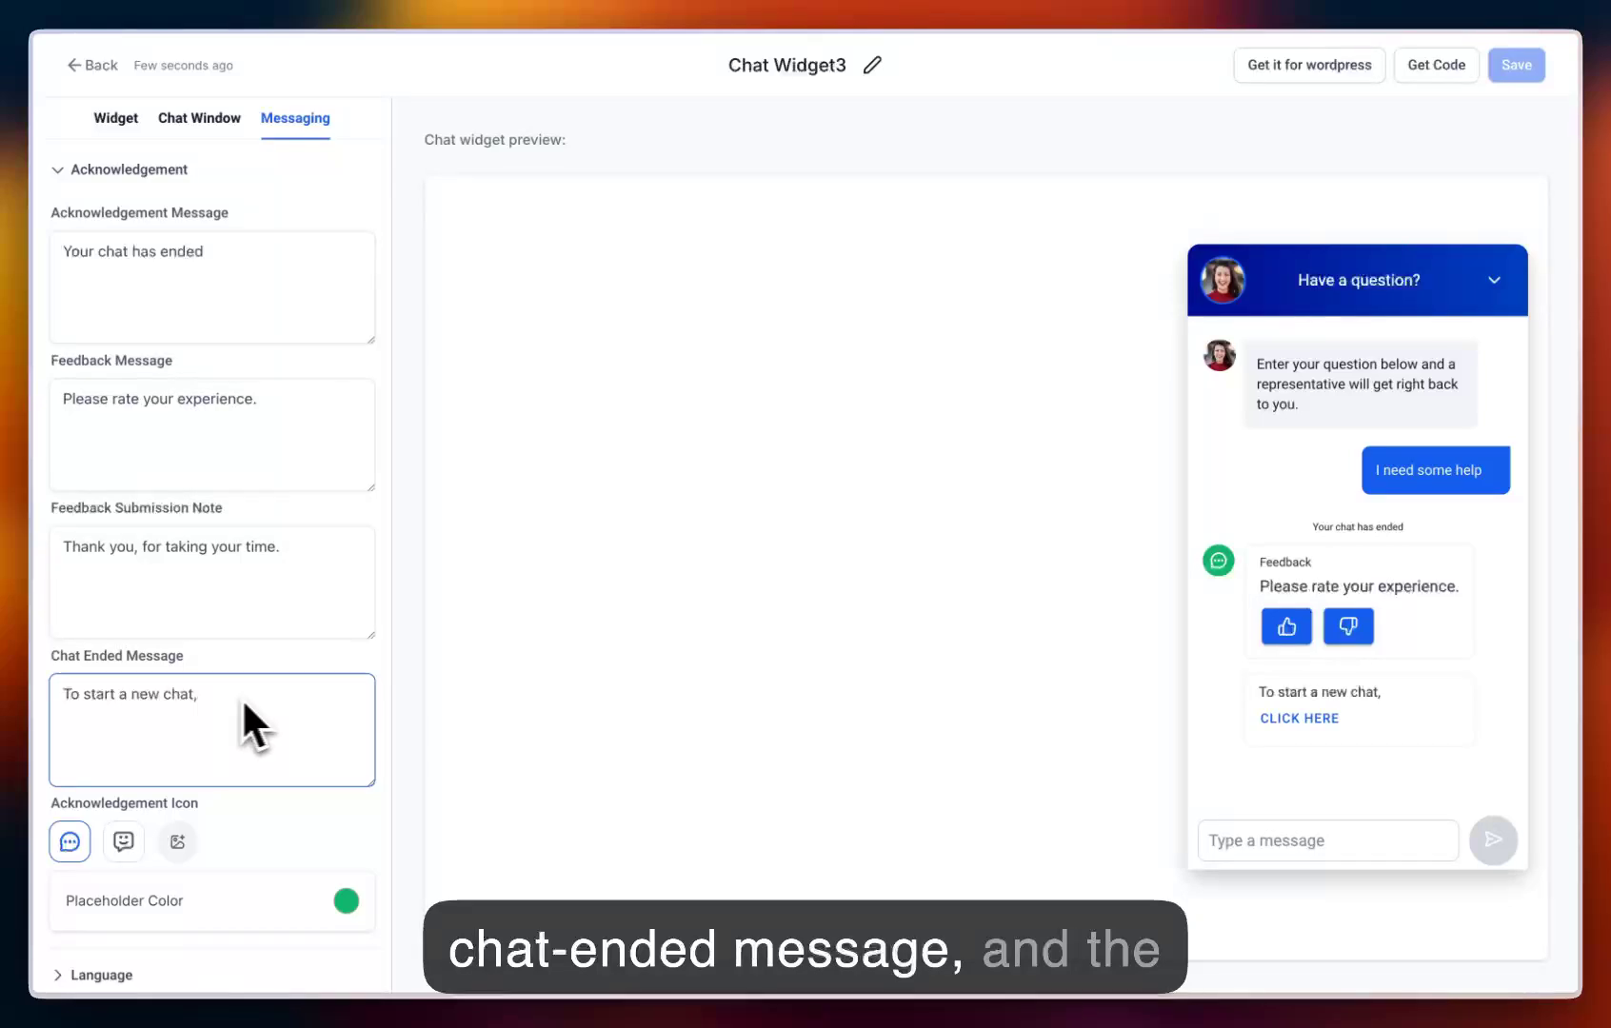